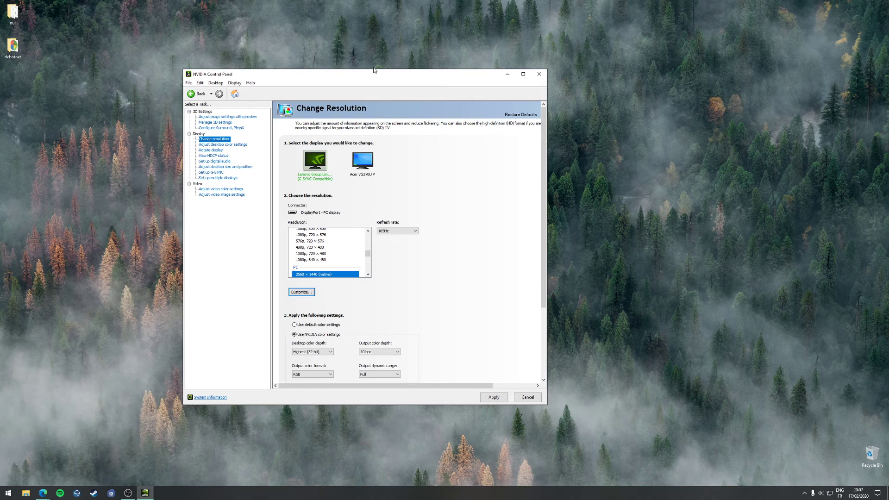
Try to create a custom 2560 x 1440 resolution at 200 Hz for the Lenovo display, cancelling without testing it.
left_click_drag(357, 82, 407, 85)
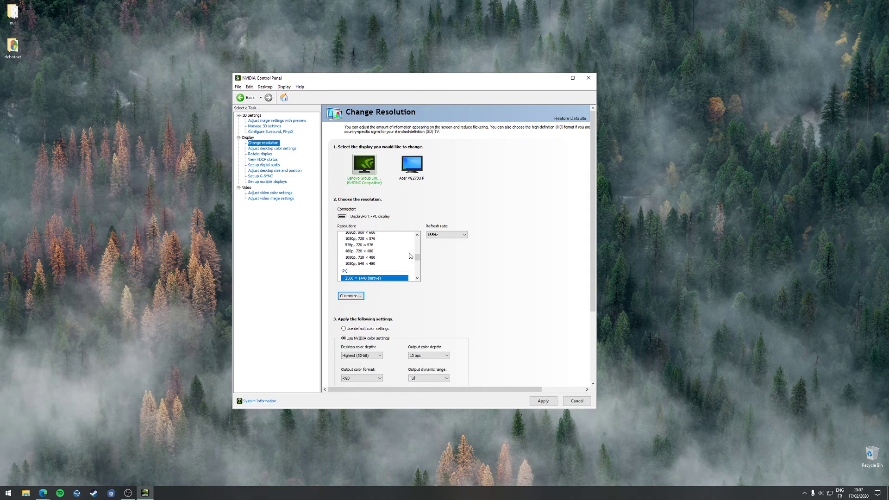
scroll(466, 280, "down", 1)
scroll(466, 279, "down", 1)
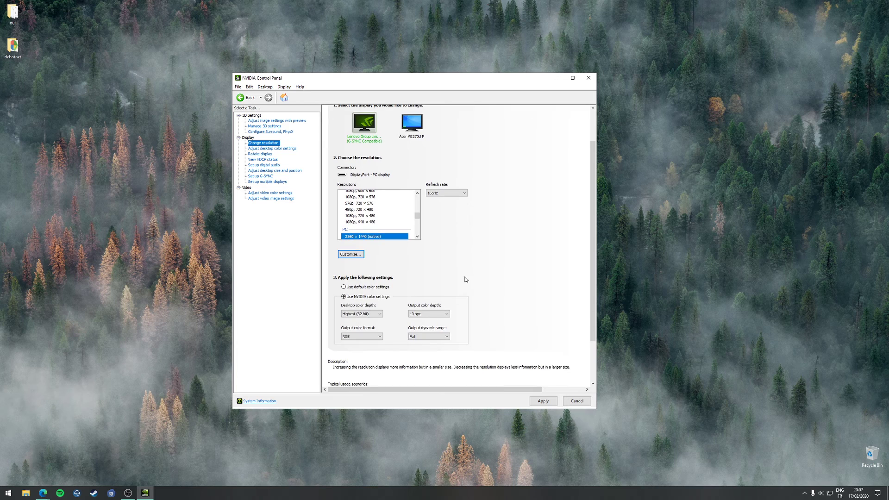
left_click(351, 255)
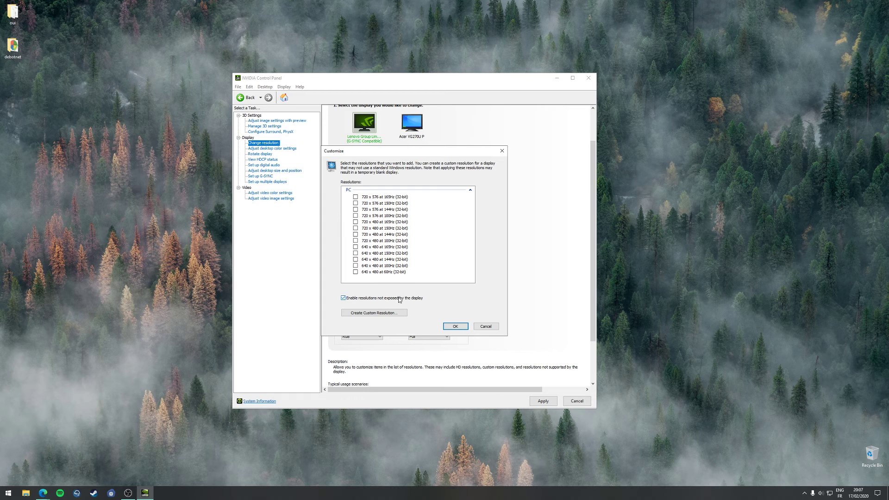
left_click(394, 314)
double_click(388, 201)
type("200")
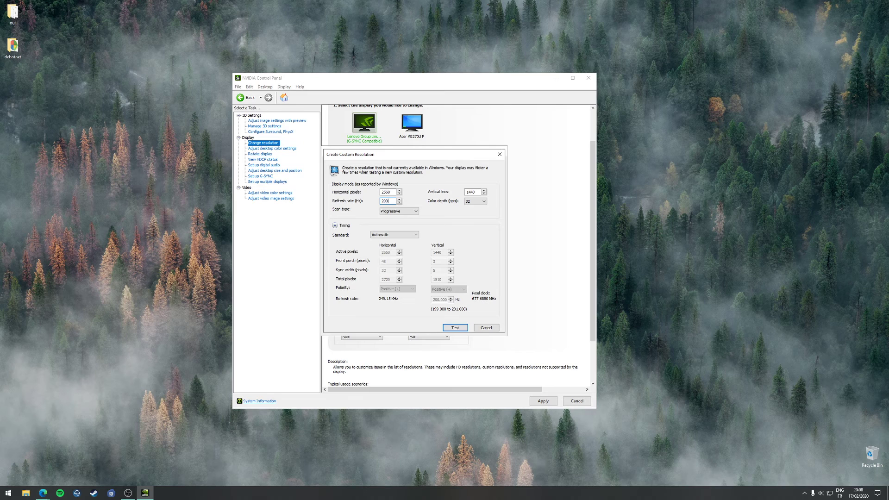
left_click(488, 328)
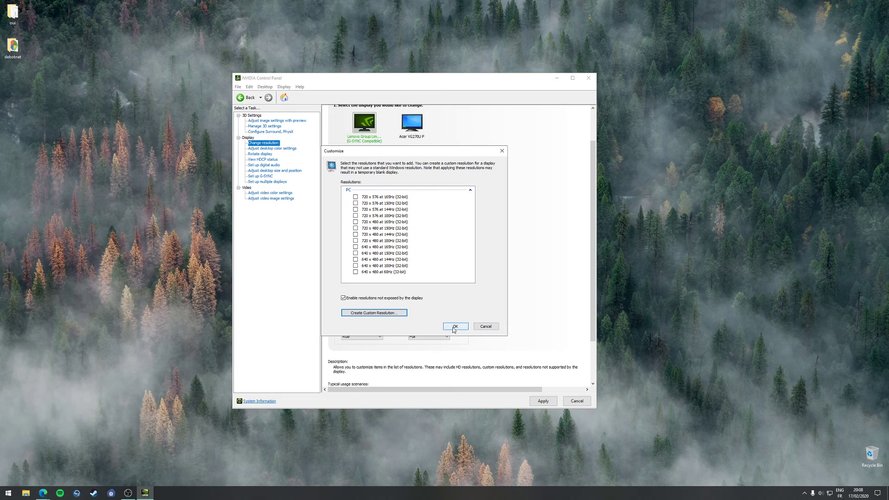
left_click(486, 328)
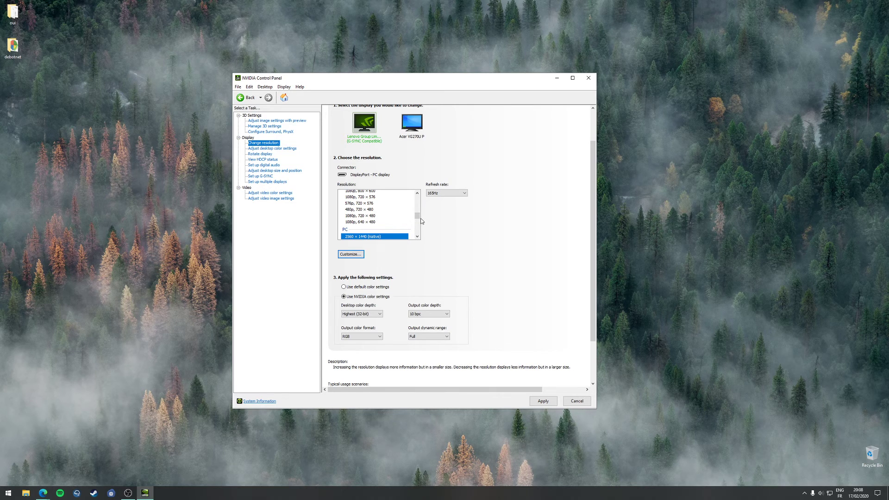
Choose the NVIDIA color settings for the Lenovo display and set its output color depth to 8 bpc.
mouse_move(417, 215)
left_mouse_down()
mouse_move(425, 233)
mouse_move(417, 216)
left_mouse_up()
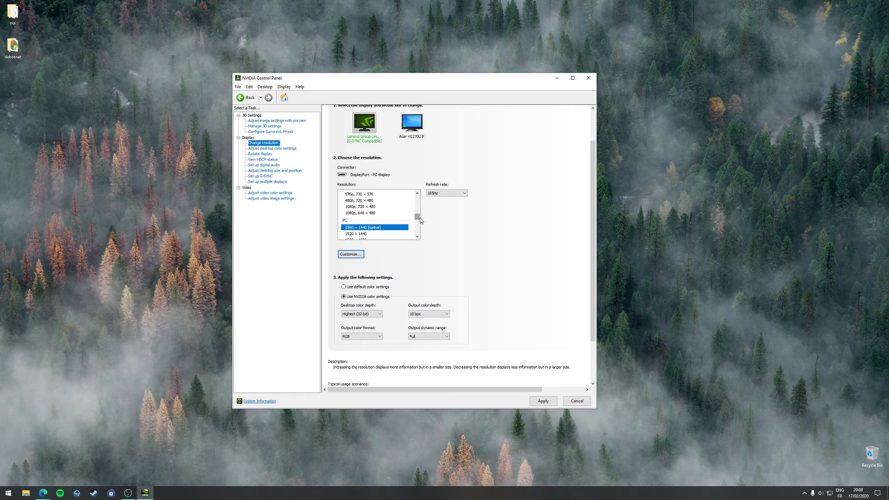
left_click(353, 290)
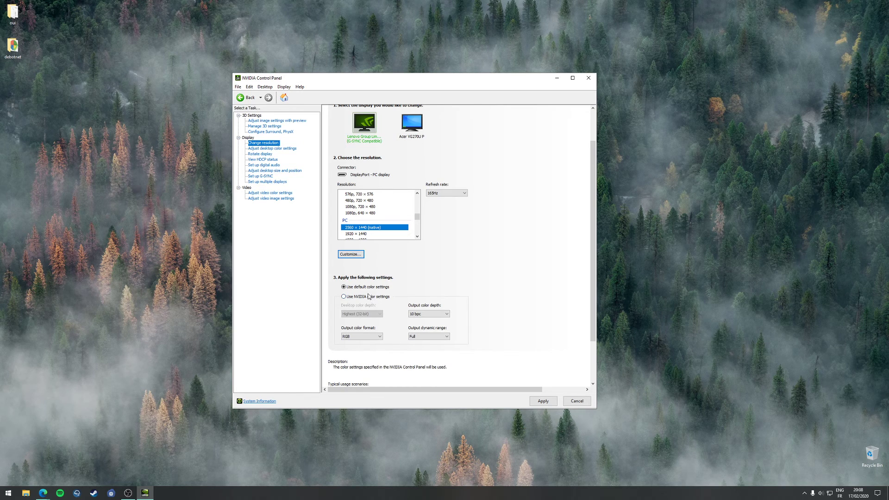
left_click(372, 297)
left_click(429, 314)
left_click(419, 320)
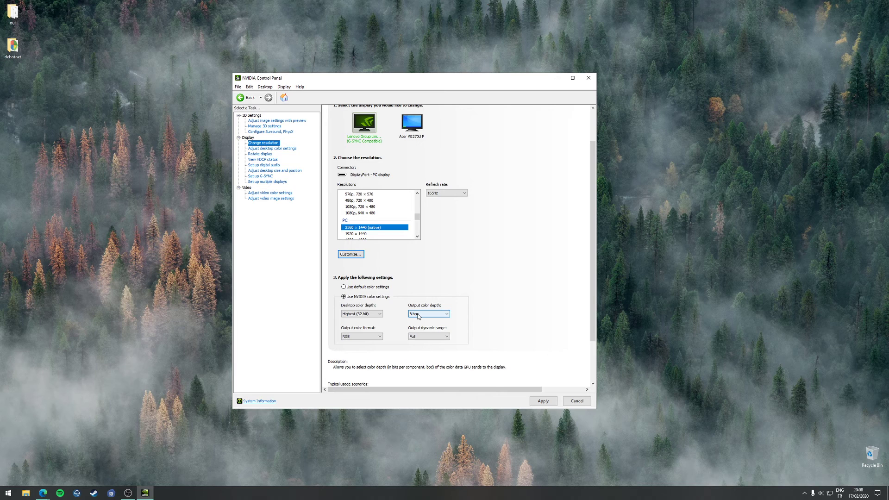
Set the Lenovo display's output color depth to 10 bpc.
left_click(418, 315)
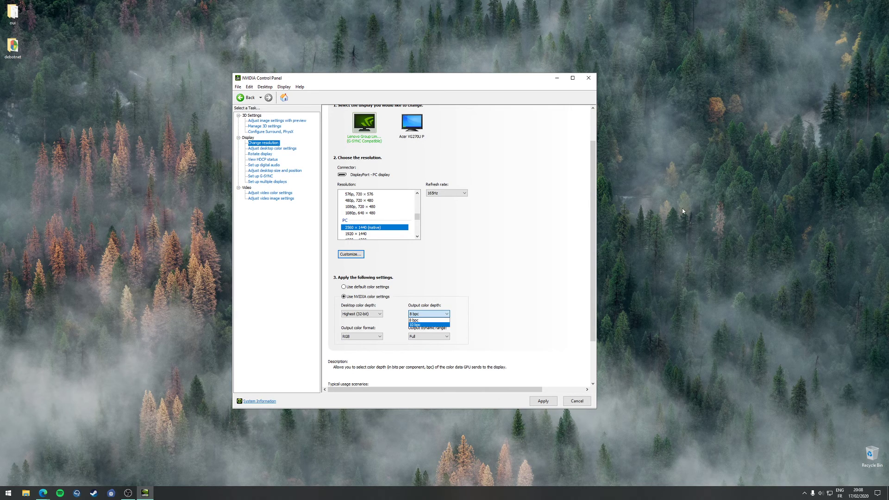
left_click(491, 261)
left_click(440, 316)
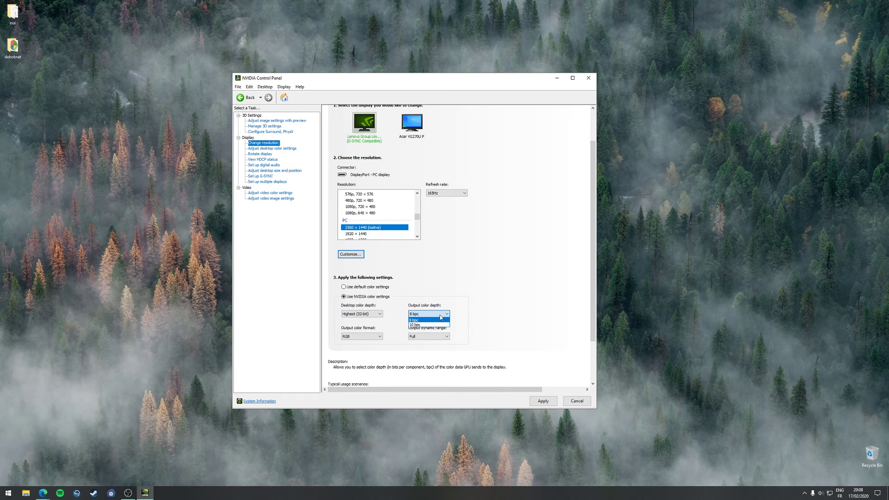
left_click(437, 324)
left_click(435, 317)
left_click(434, 325)
left_click(429, 315)
left_click(430, 324)
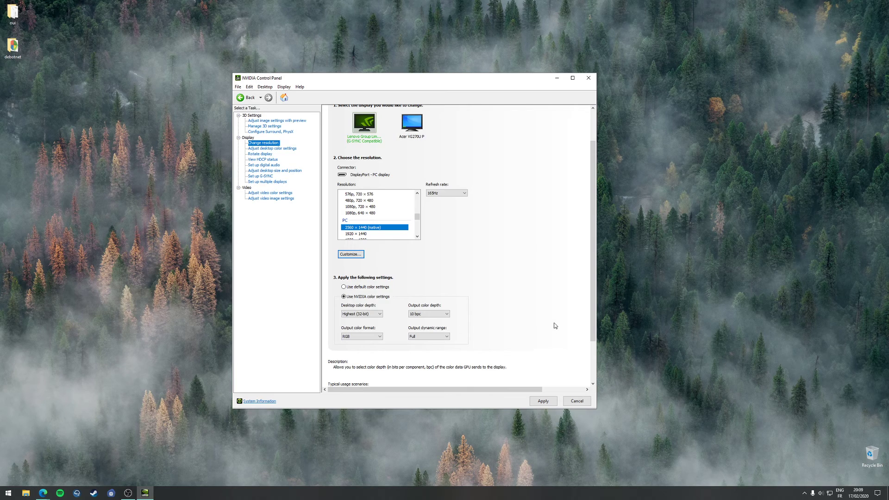
Switch between default and NVIDIA color settings on the Lenovo display and examine its color depth options.
left_click_drag(393, 78, 418, 55)
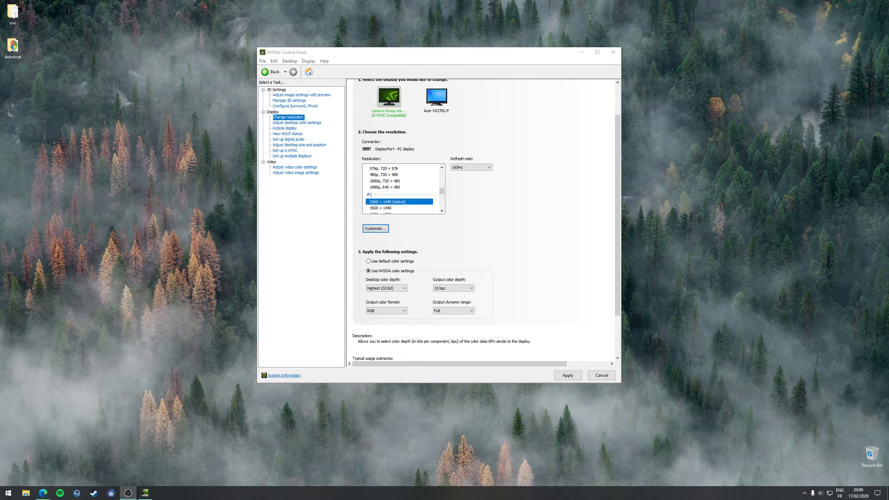
left_click_drag(487, 54, 444, 63)
left_click(659, 233)
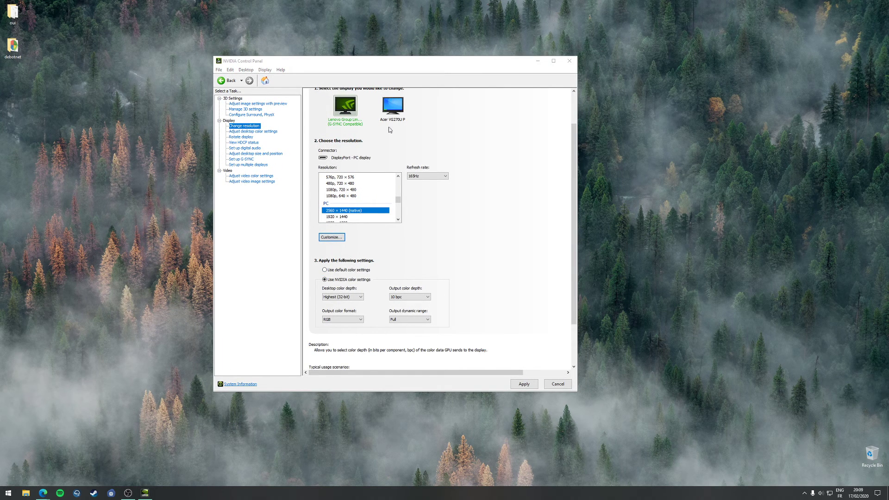
left_click(354, 270)
left_click(324, 280)
left_click(412, 297)
left_click(338, 297)
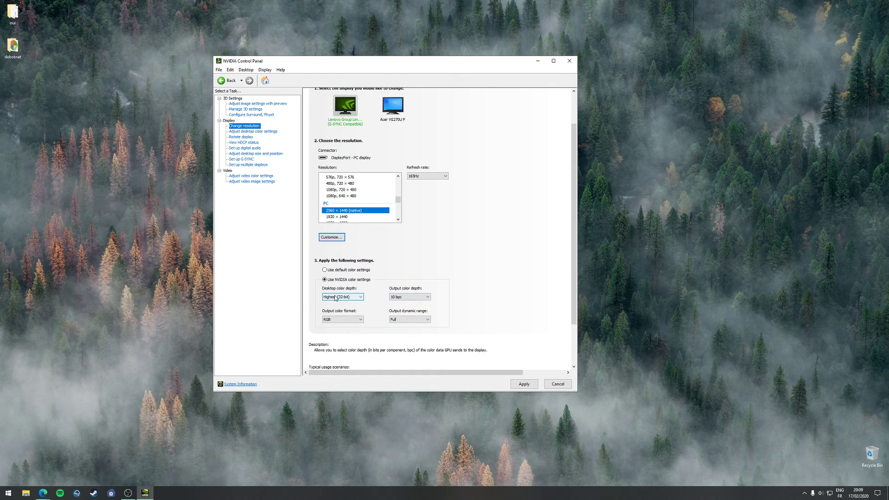
Choose the NVIDIA color settings for the Acer VG270U P display and return to the Lenovo display.
left_click(394, 107)
left_click(346, 279)
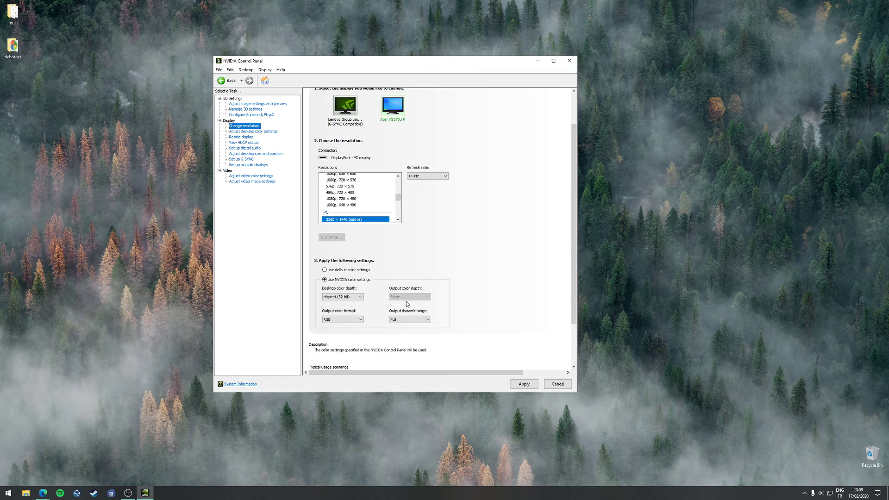
left_click(349, 114)
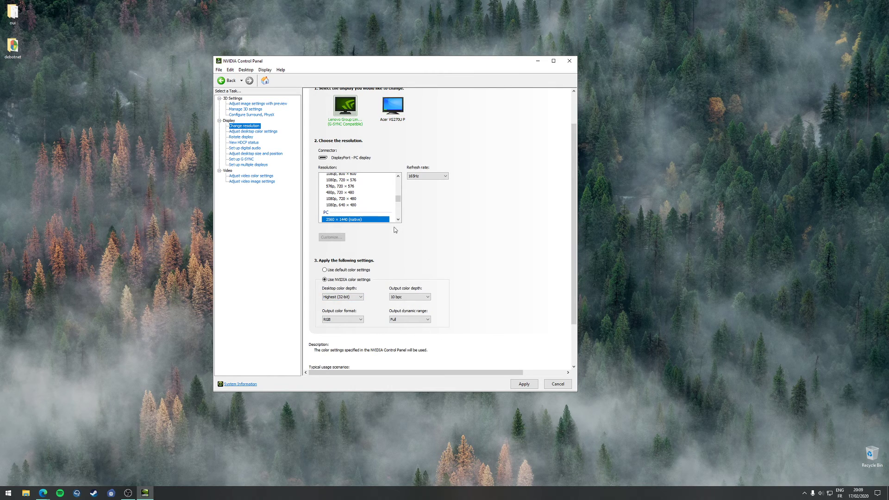
scroll(462, 250, "up", 2)
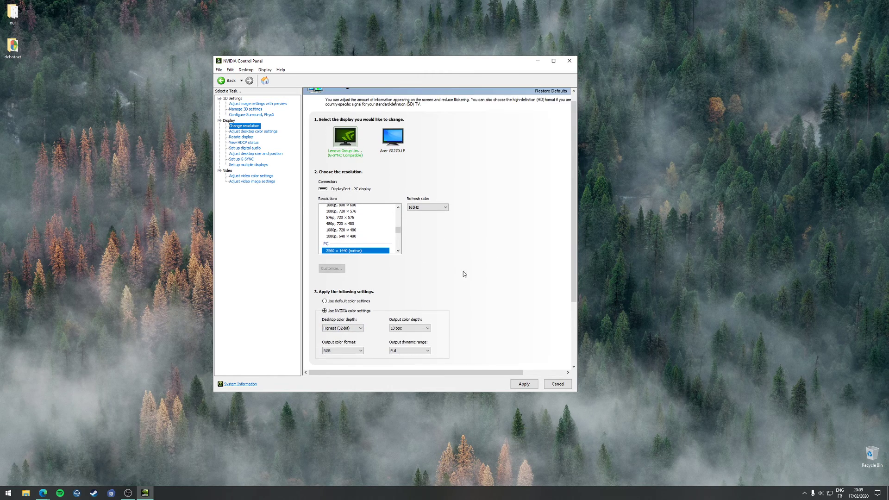
Set the Lenovo display's digital vibrance to 50% in the desktop color settings.
left_click(252, 132)
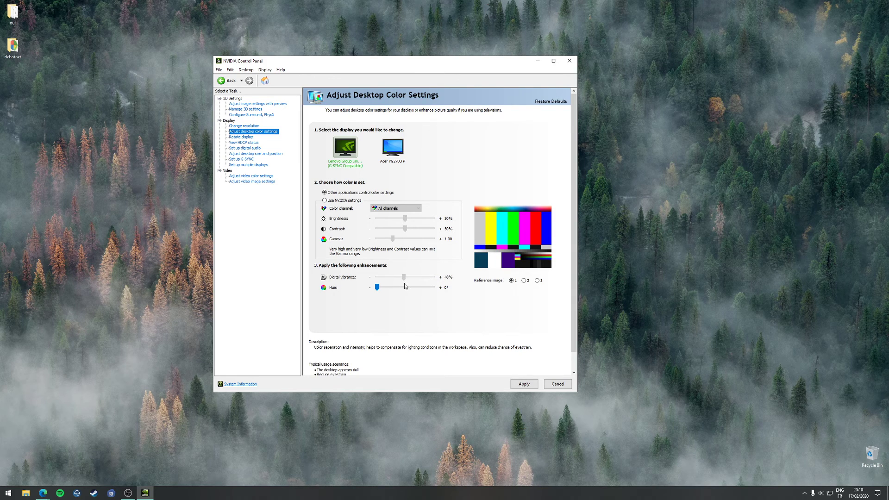
left_click(405, 277)
left_click_drag(425, 66, 369, 64)
left_click(629, 295)
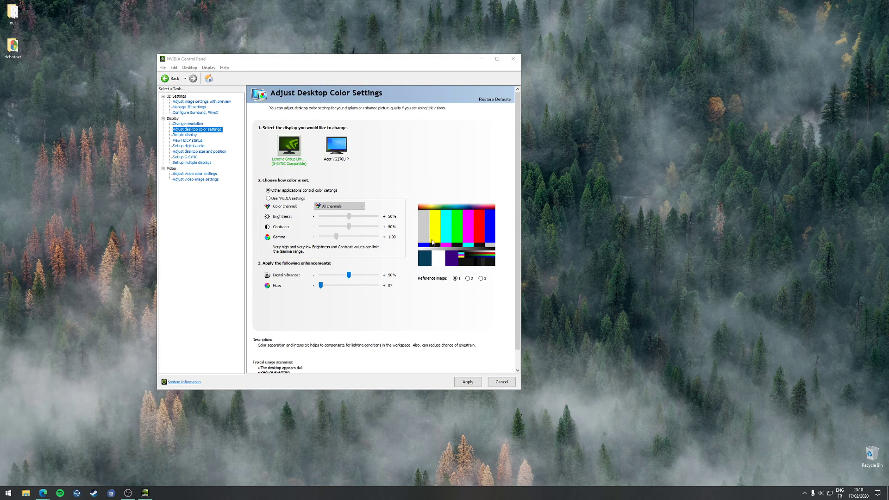
left_click(333, 154)
left_click(293, 151)
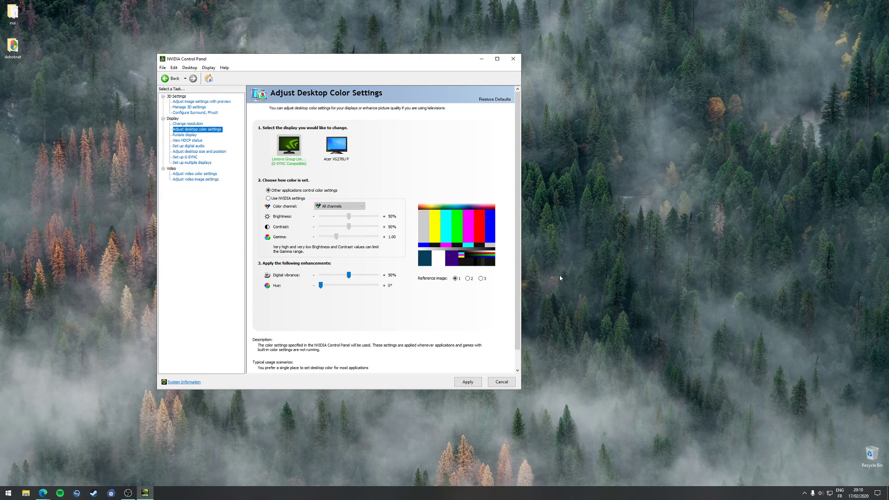
Switch to vibranceGUI and examine the ingame settings of the csgo profile.
left_click(804, 493)
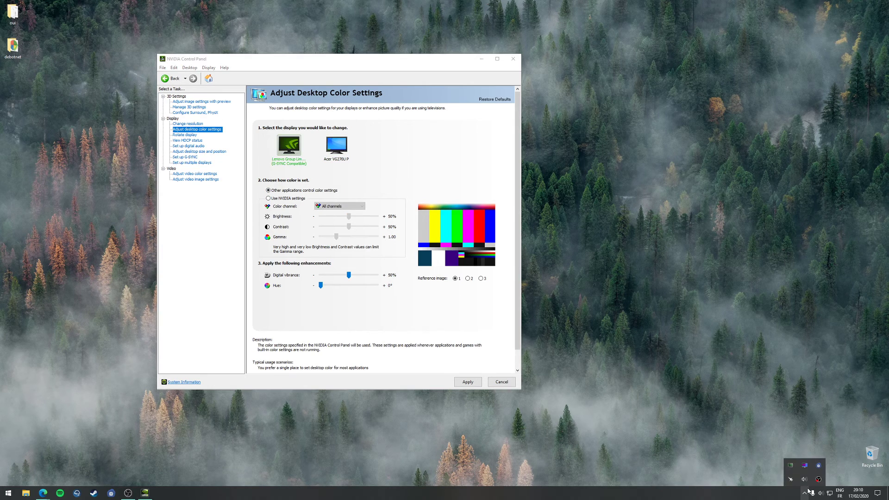
double_click(818, 465)
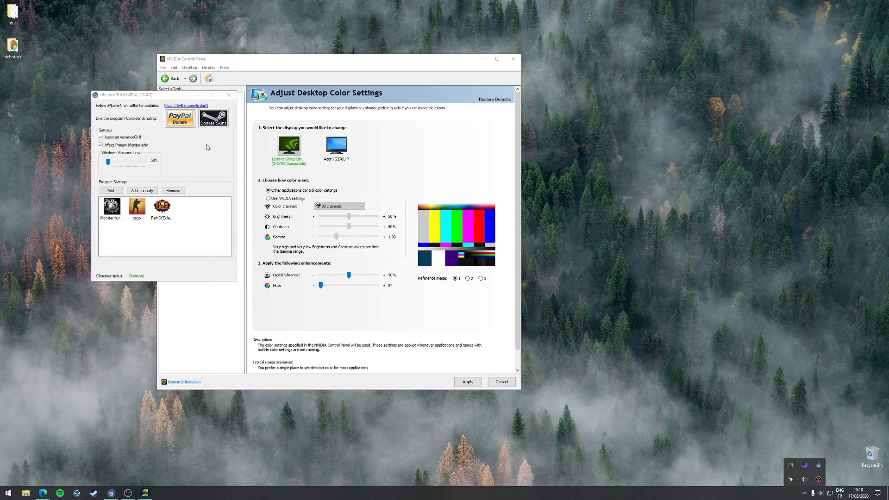
left_click_drag(165, 95, 578, 148)
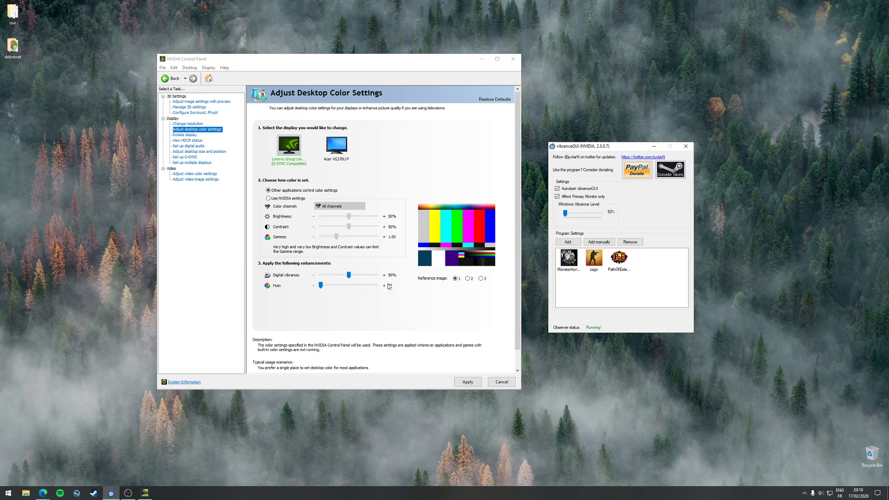
double_click(601, 261)
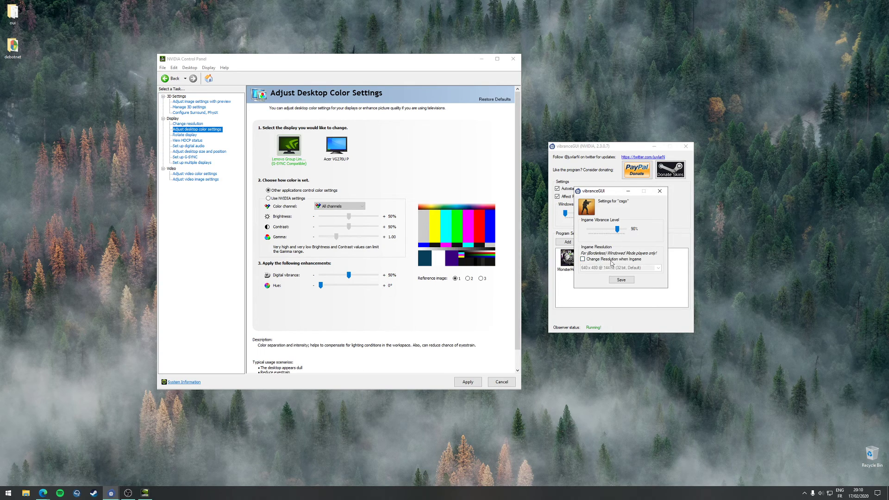
left_click(660, 191)
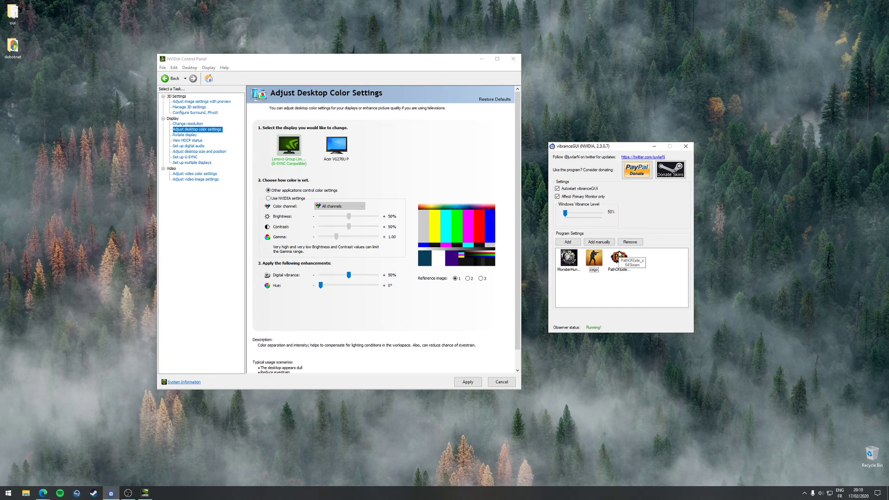
Try adding the obs64 process to the program settings and lowering its ingame vibrance level, closing without saving.
left_click(573, 244)
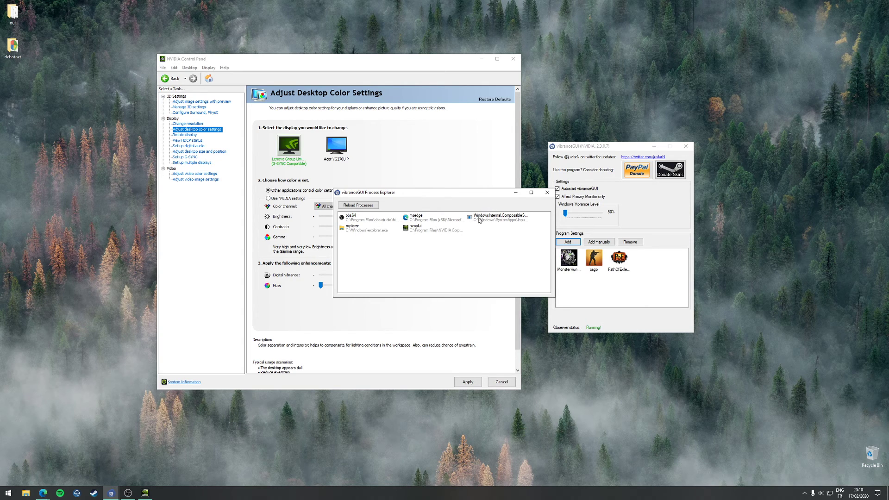
left_click(381, 220)
double_click(381, 220)
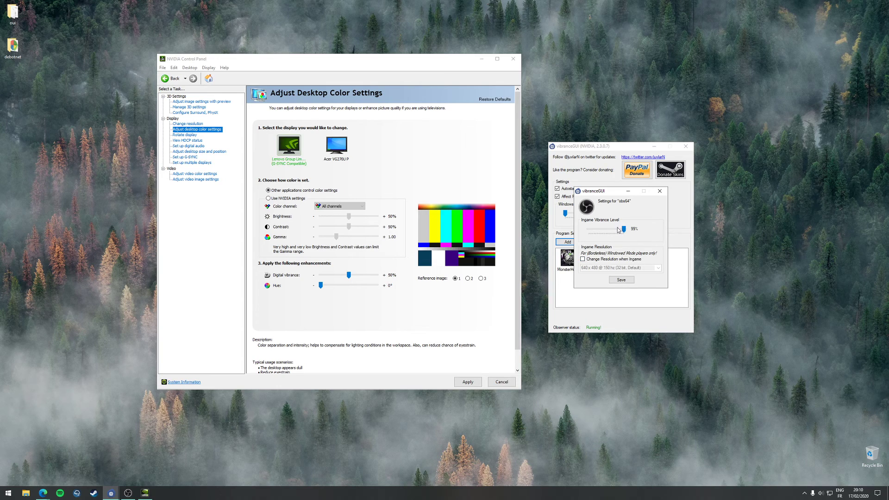
left_click_drag(624, 229, 521, 229)
left_click(661, 191)
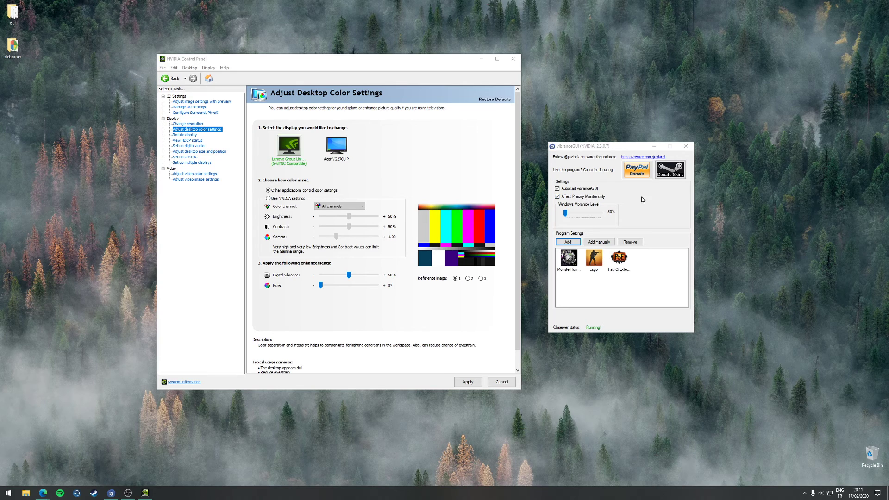
Minimize vibranceGUI and review the display rotation options for the Acer and Lenovo displays in NVIDIA Control Panel.
mouse_move(631, 146)
left_mouse_down()
mouse_move(599, 131)
mouse_move(640, 148)
mouse_move(646, 140)
left_mouse_up()
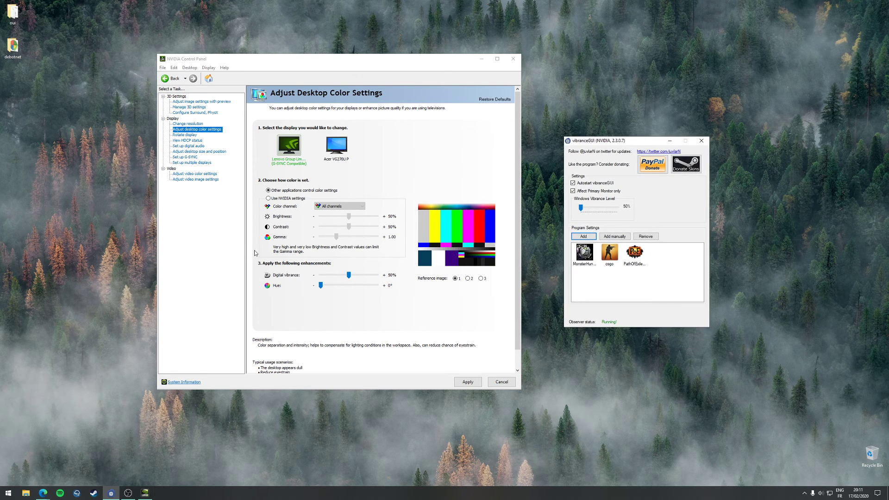
left_click(670, 143)
left_click(185, 135)
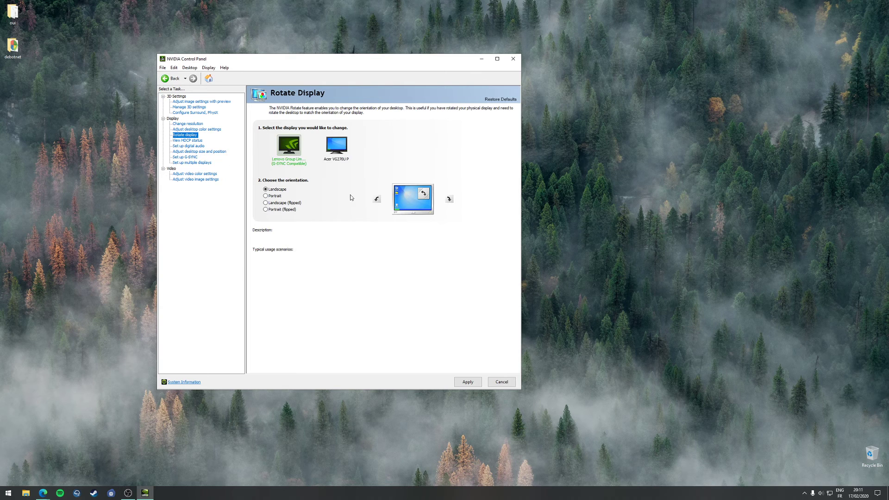
left_click(337, 147)
left_click(288, 152)
View the HDCP status and open the digital audio setup, declining to apply the pending changes.
left_click(187, 140)
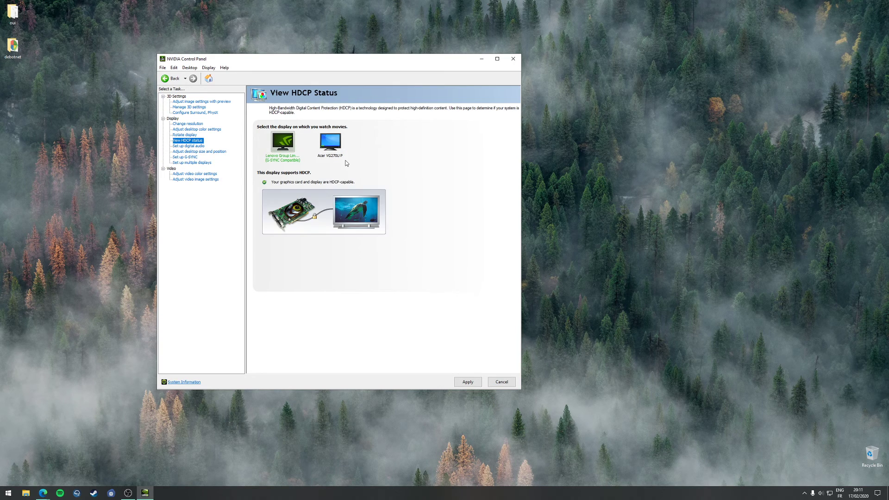
left_click(198, 146)
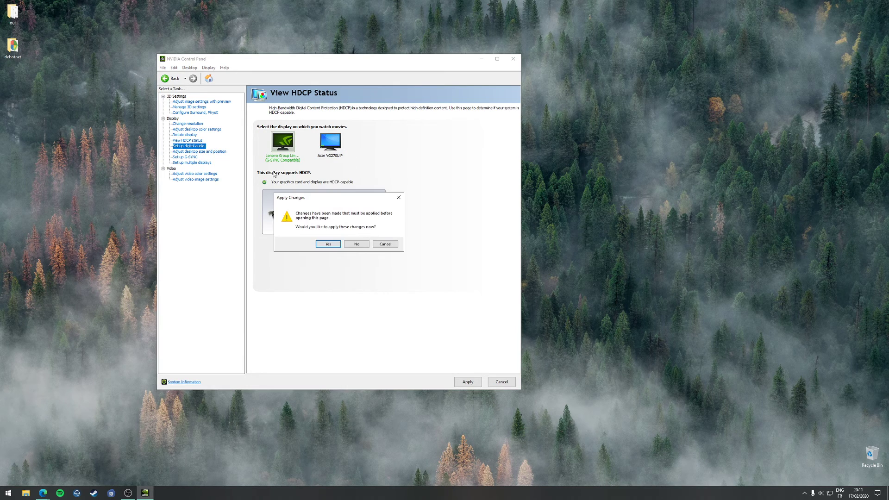
left_click(356, 244)
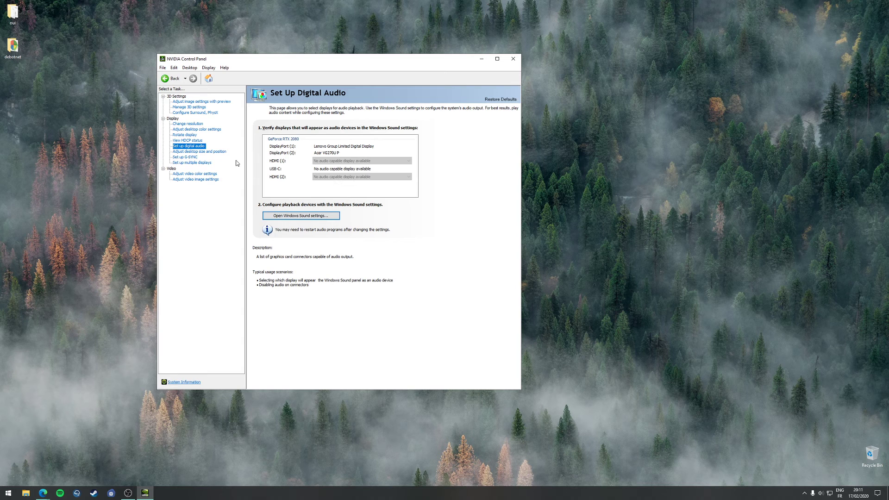
Examine the desktop scaling modes and the device options for performing scaling on the Lenovo and Acer displays, keeping the selections unchanged.
left_click(207, 151)
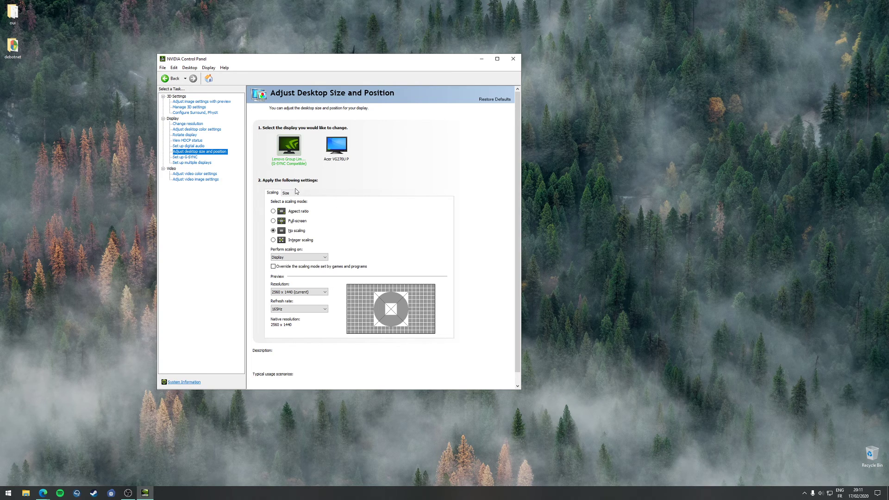
left_click(342, 148)
left_click(294, 148)
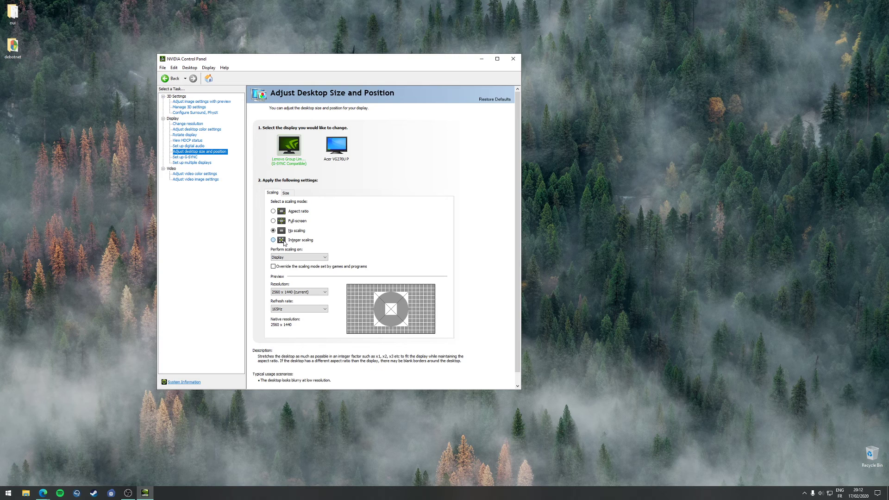
scroll(345, 248, "down", 1)
left_click(325, 247)
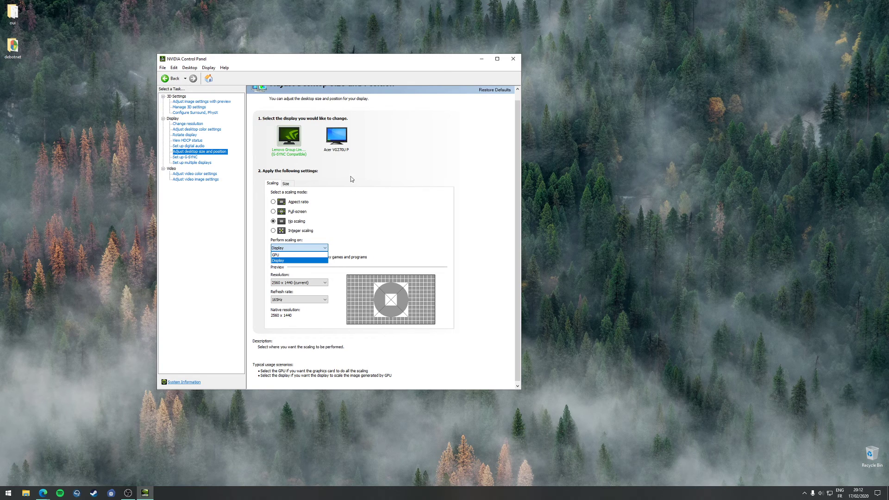
left_click(337, 139)
left_click(309, 247)
left_click(309, 248)
left_click(286, 139)
left_click(316, 250)
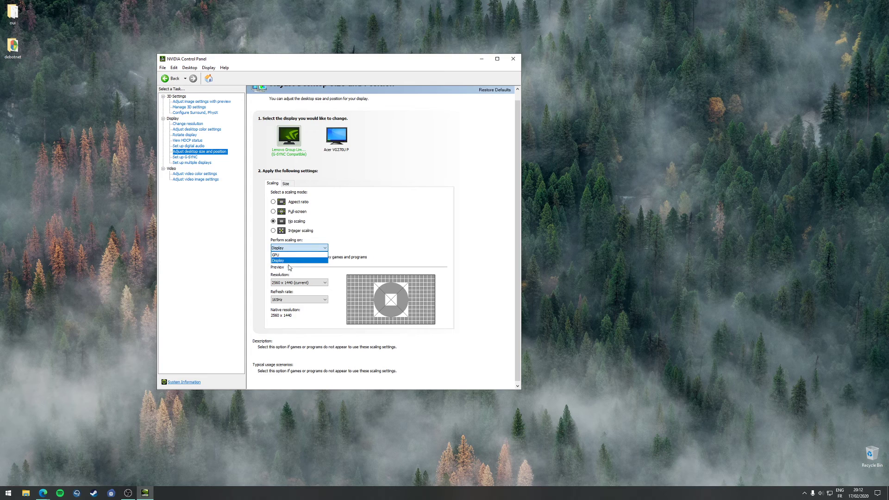
left_click(388, 242)
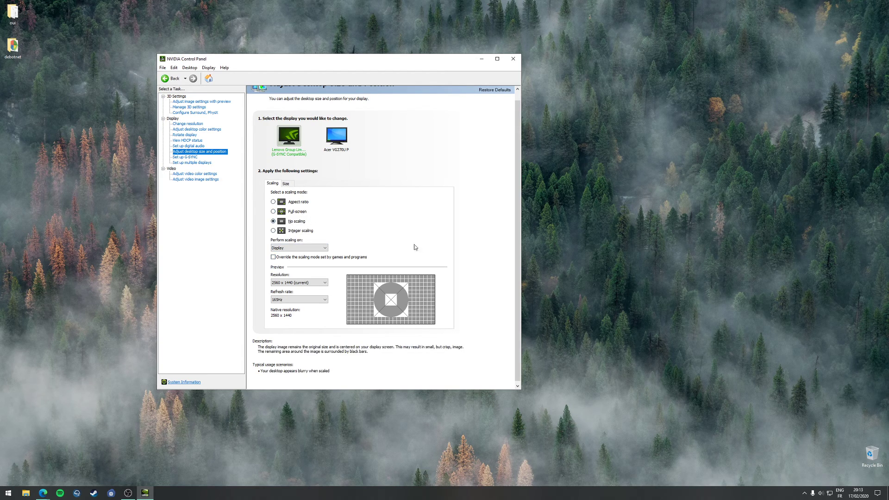
Review the G-SYNC setup and the multiple display arrangement, and identify the Acer display.
left_click(194, 158)
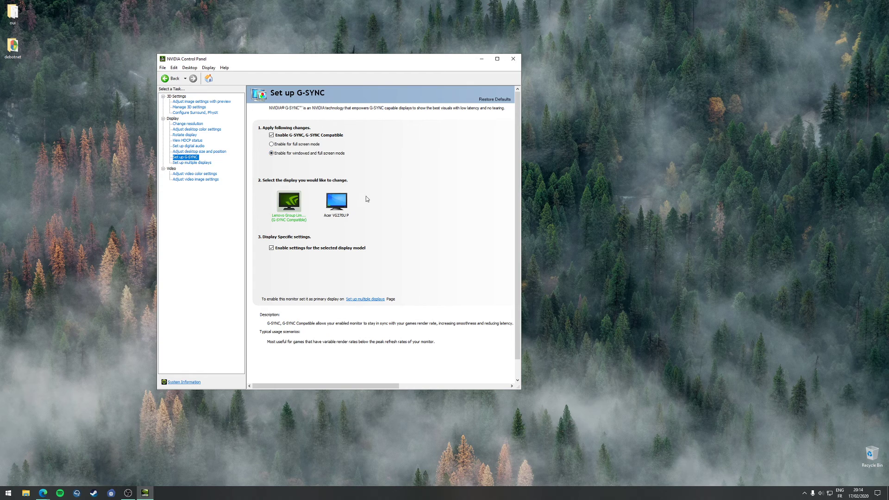
left_click(198, 163)
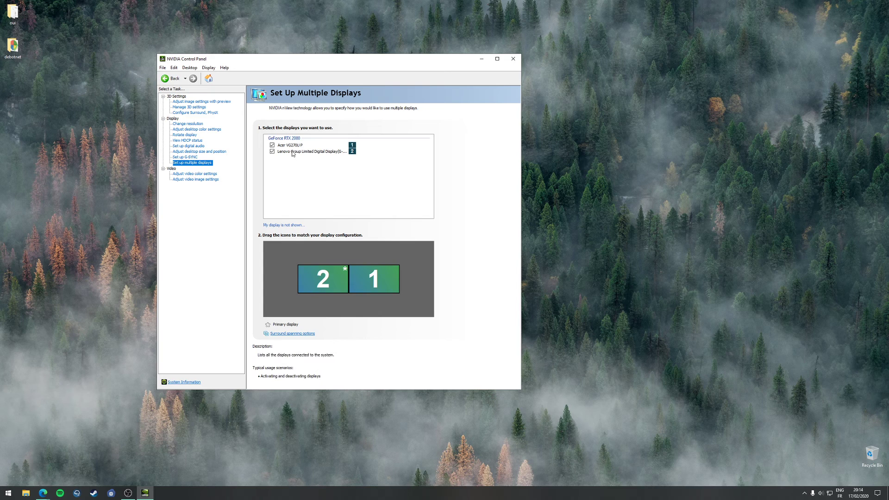
left_click_drag(390, 284, 363, 281)
right_click(360, 277)
right_click(332, 280)
right_click(383, 271)
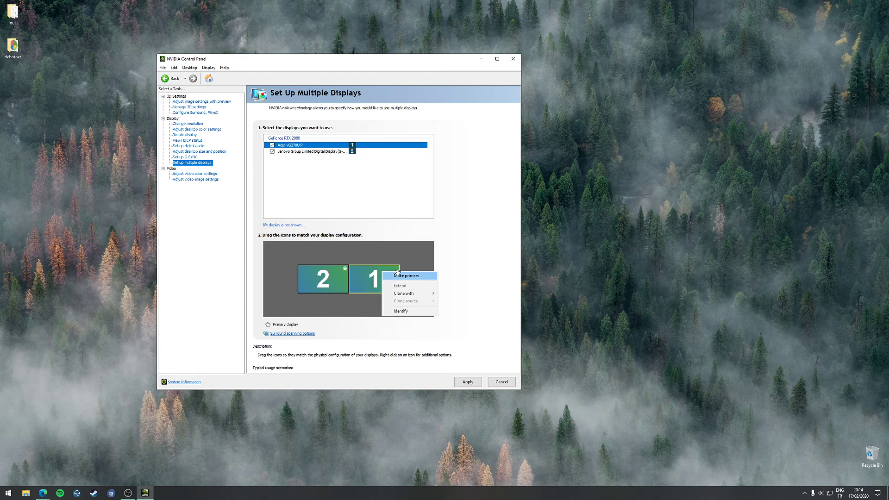
left_click(402, 312)
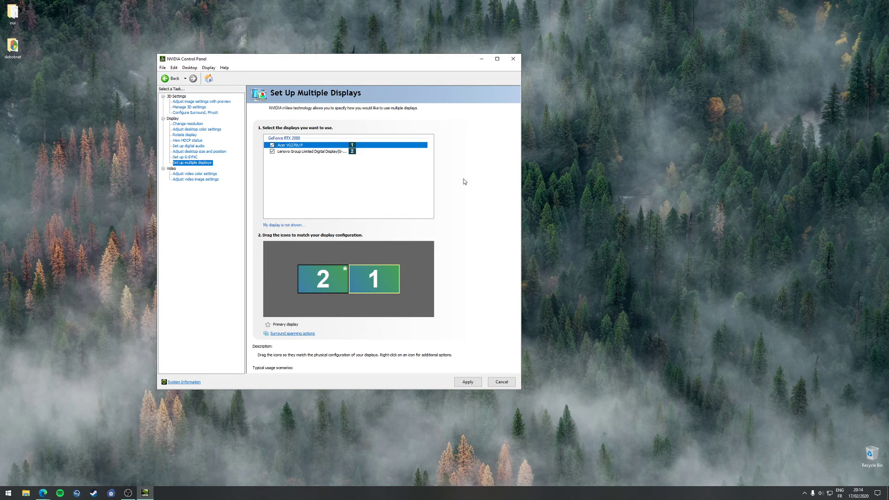
View the video color settings for the Acer display, declining to apply the pending multiple display changes.
left_click(180, 174)
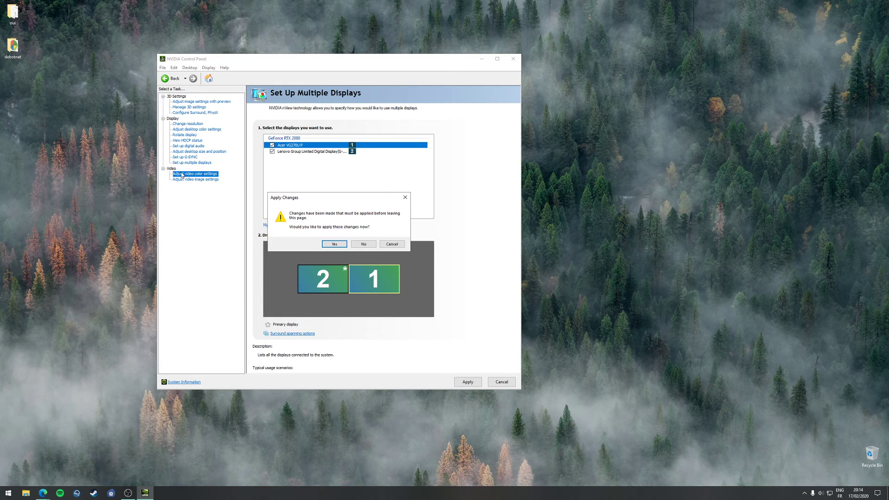
left_click(357, 243)
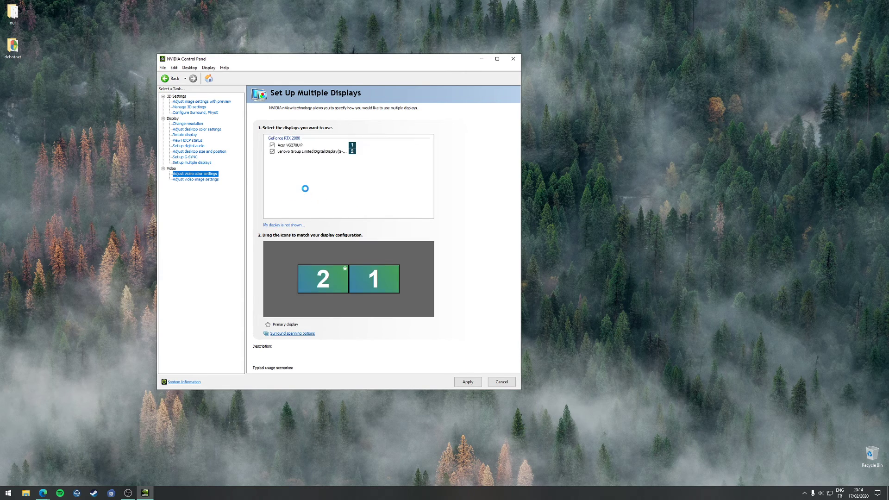
left_click(340, 141)
Apply the NVIDIA setting for edge enhancement and noise reduction and disable inverse telecine for the Lenovo display's video image.
left_click(206, 179)
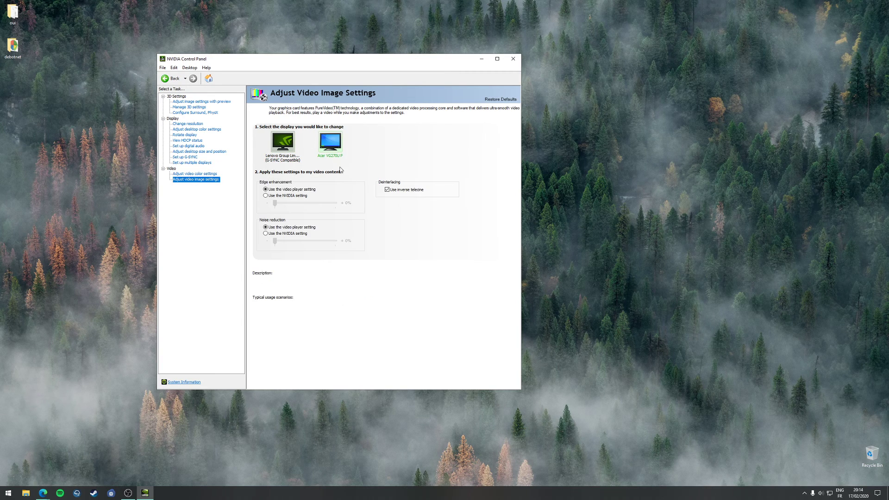
left_click(294, 152)
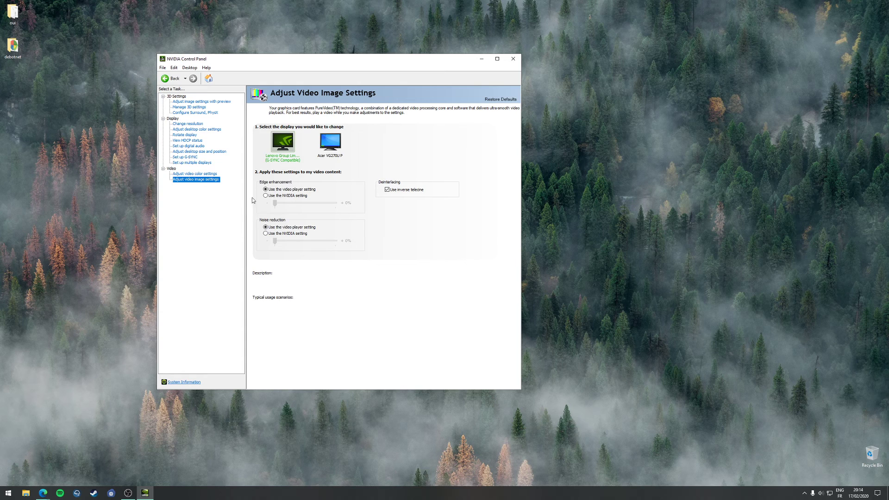
left_click(280, 196)
left_click(279, 233)
left_click(387, 190)
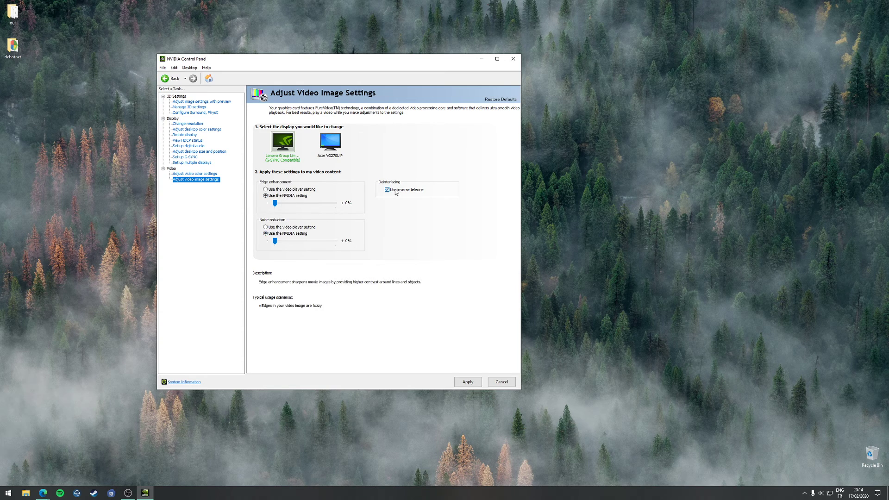
left_click(468, 382)
Give the Acer display the NVIDIA setting for edge enhancement and noise reduction, with inverse telecine disabled, and apply it.
left_click(340, 141)
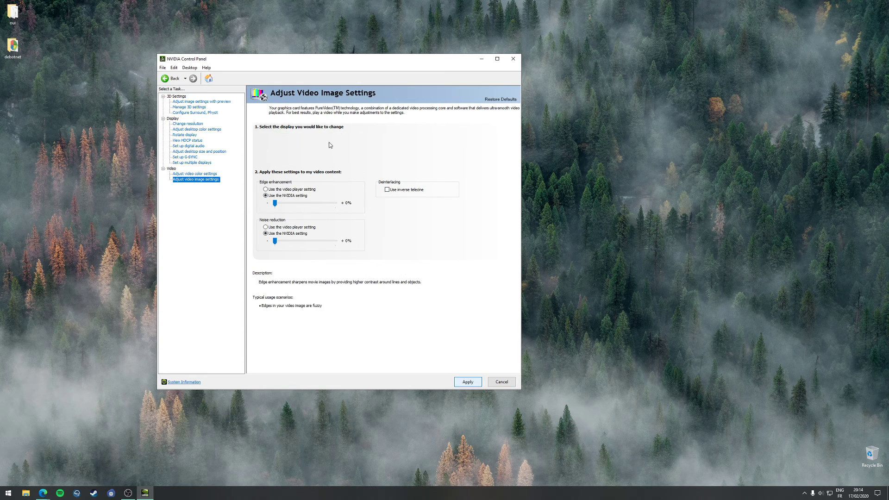
left_click(272, 234)
left_click(402, 190)
left_click(468, 382)
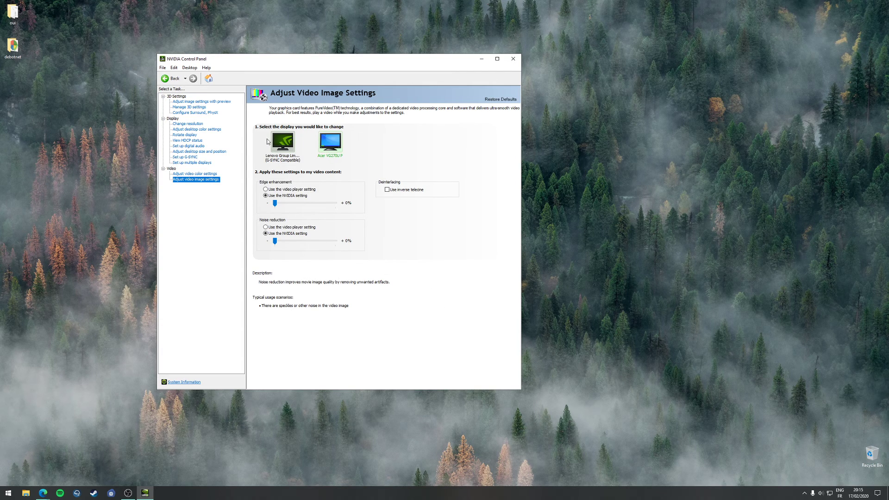
Try the preference emphasizing Quality for the 3D image preview, and return to using the advanced 3D image settings.
left_click(212, 102)
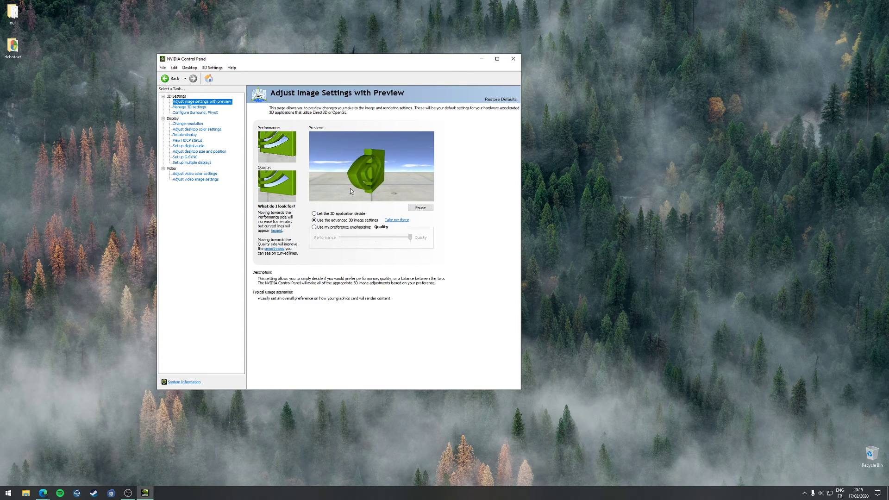
left_click(356, 229)
left_click_drag(411, 238, 451, 241)
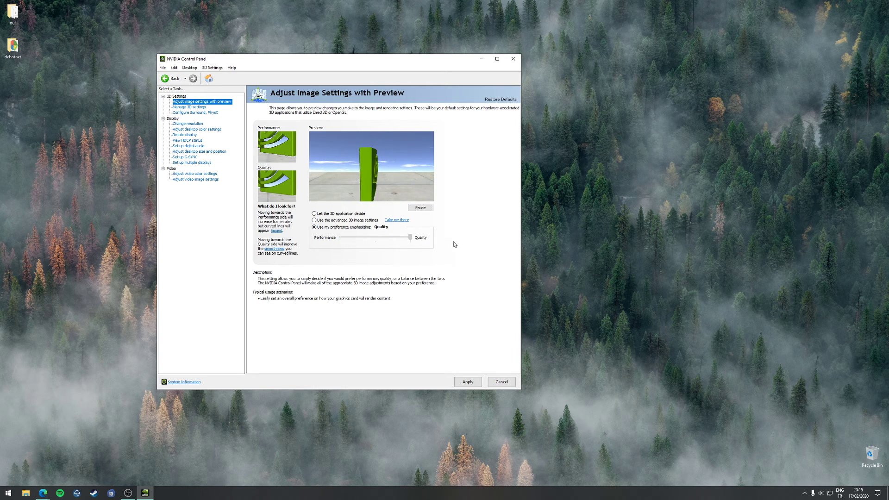
left_click(332, 221)
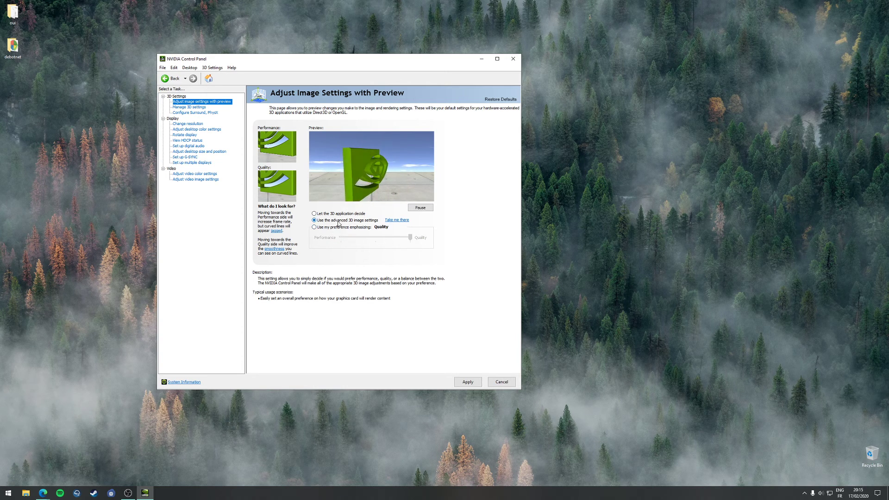
Set Monitor Technology to Fixed Refresh in the 3D program settings for Counter-strike: Global Offensive and apply it.
left_click(195, 109)
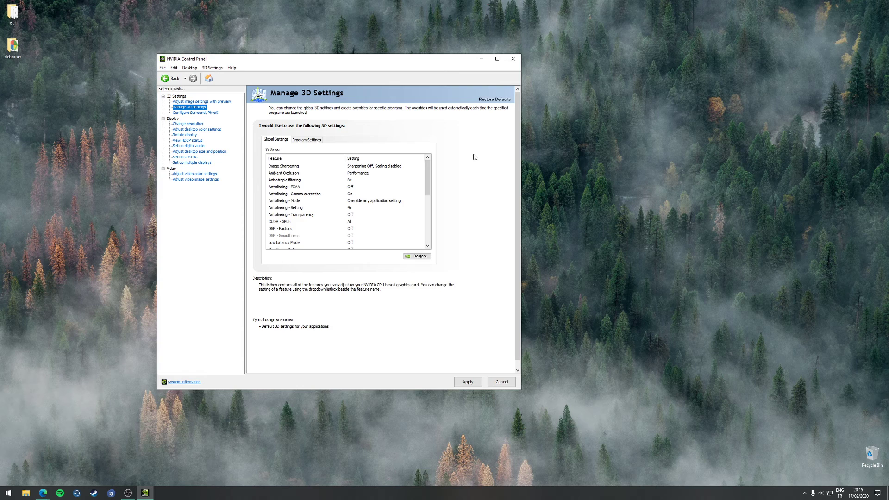
left_click(307, 140)
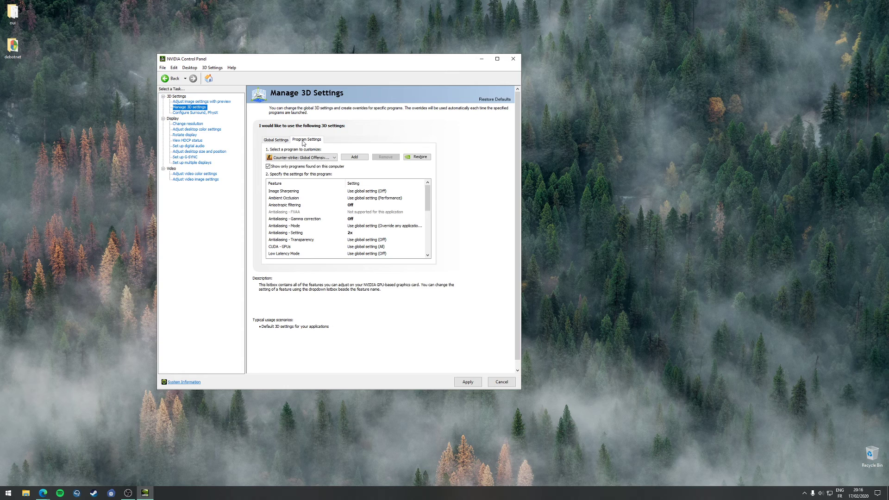
left_click(325, 158)
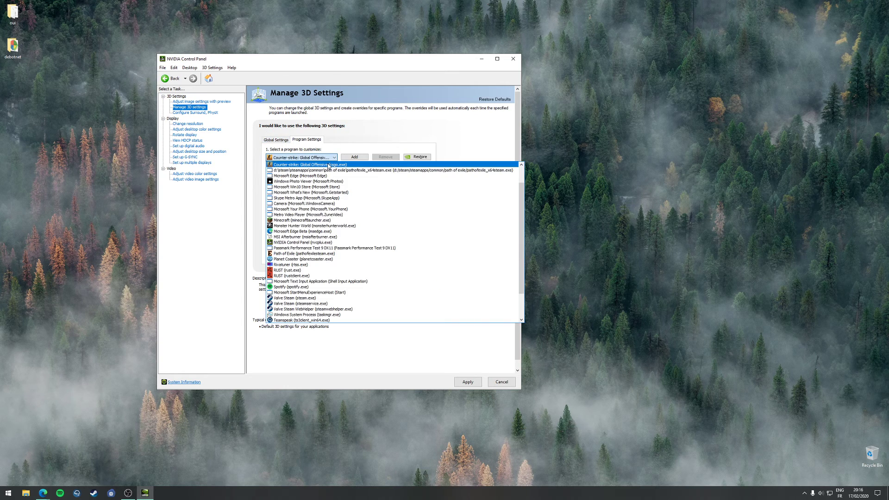
left_click(328, 166)
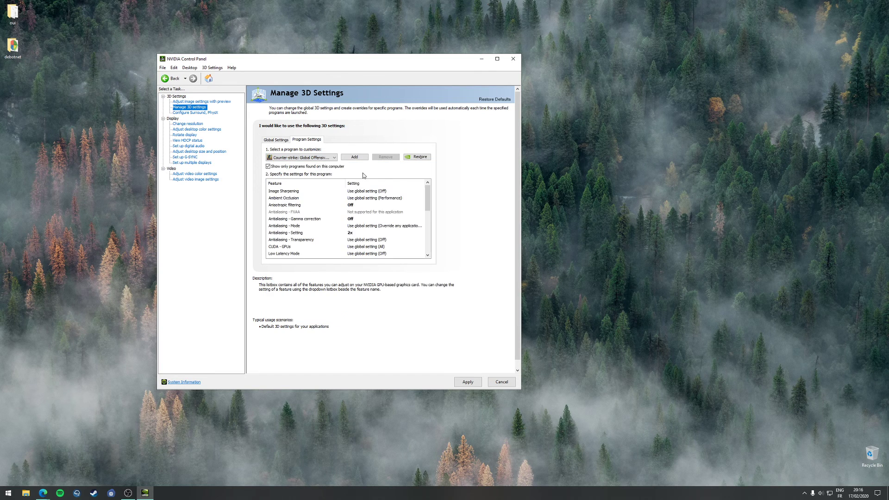
left_click_drag(427, 198, 428, 231)
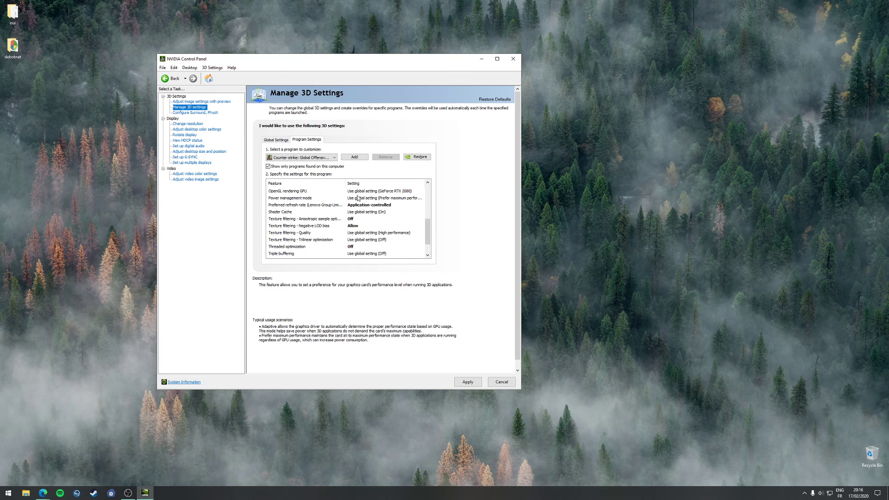
scroll(427, 246, "down", 1)
left_click_drag(426, 243, 432, 221)
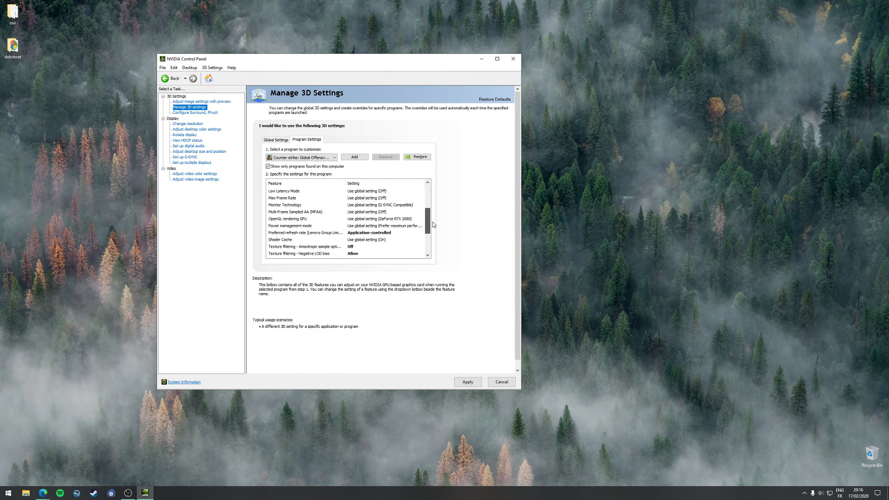
left_click(397, 204)
left_click(397, 205)
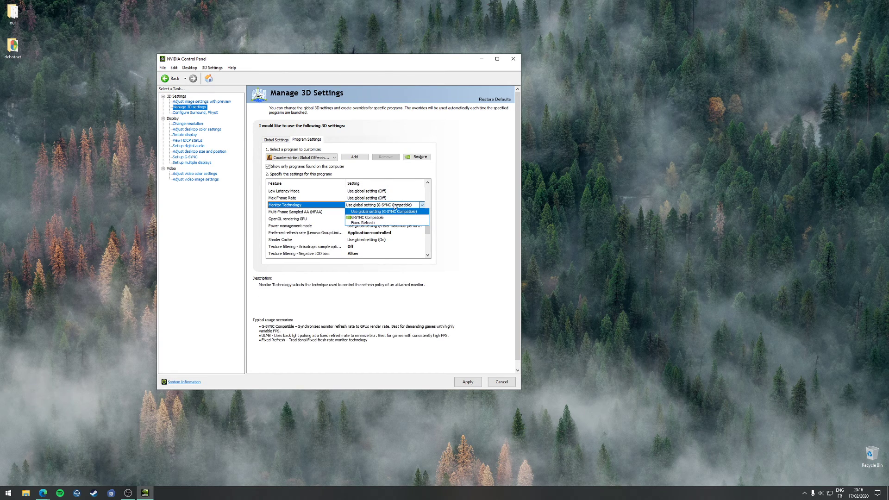
left_click(362, 222)
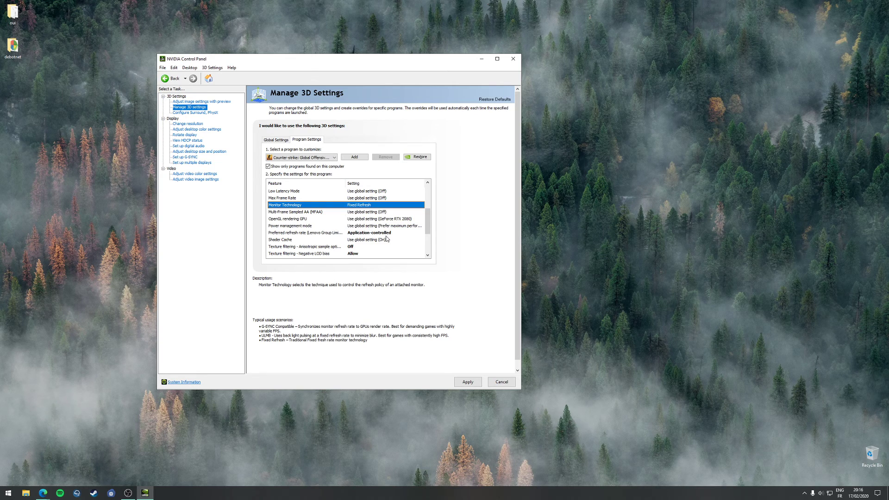
left_click(474, 383)
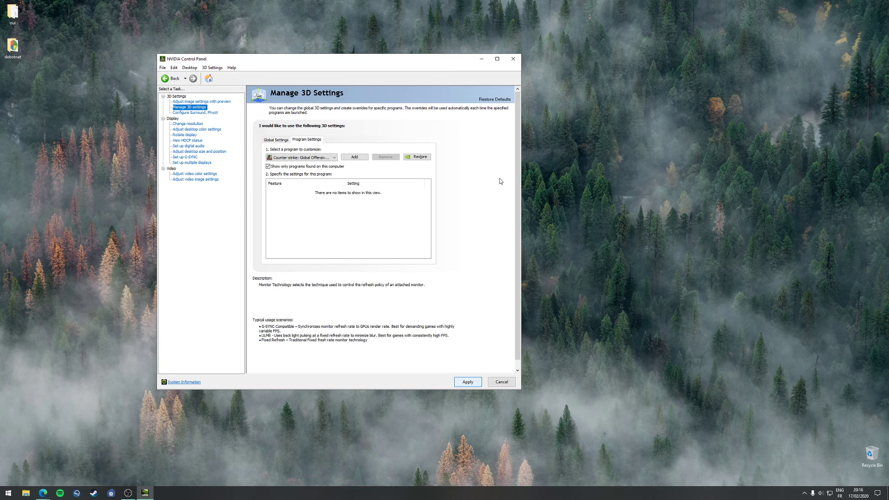
Compare the global 3D settings, including the anisotropic filtering options, with the program settings for Counter-strike: Global Offensive.
left_click(424, 179)
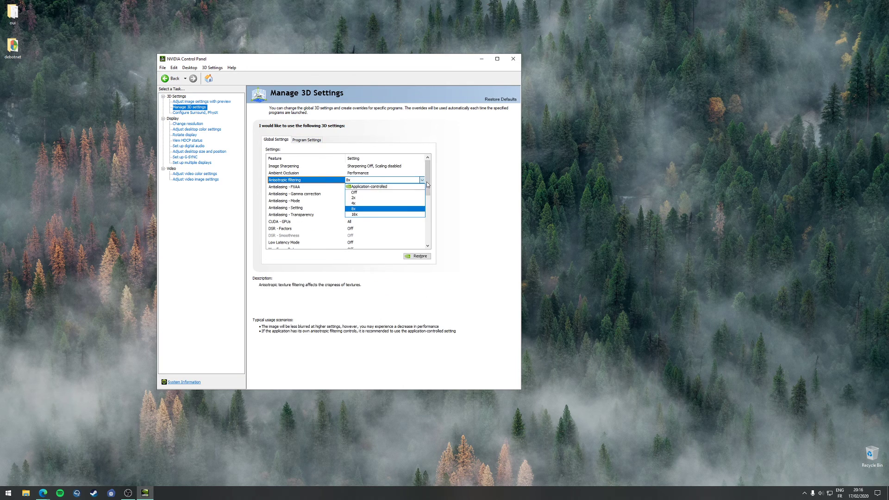
left_click(306, 139)
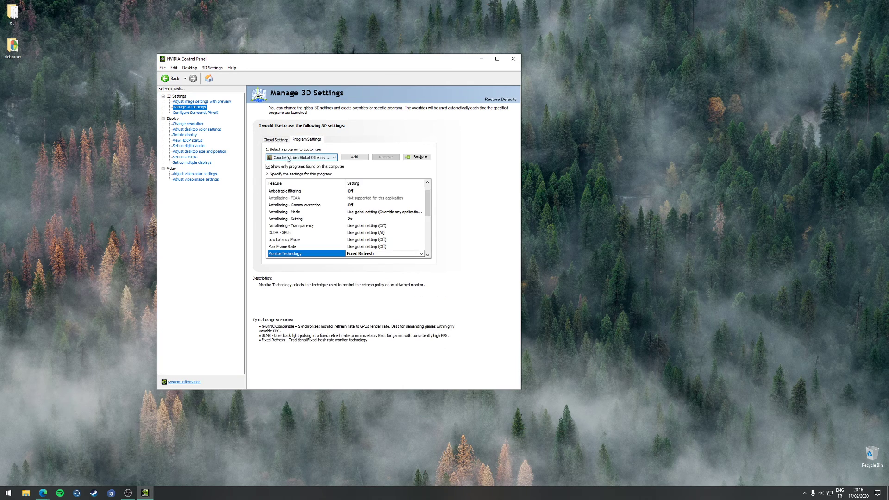
scroll(431, 214, "down", 1)
left_click_drag(430, 211, 437, 158)
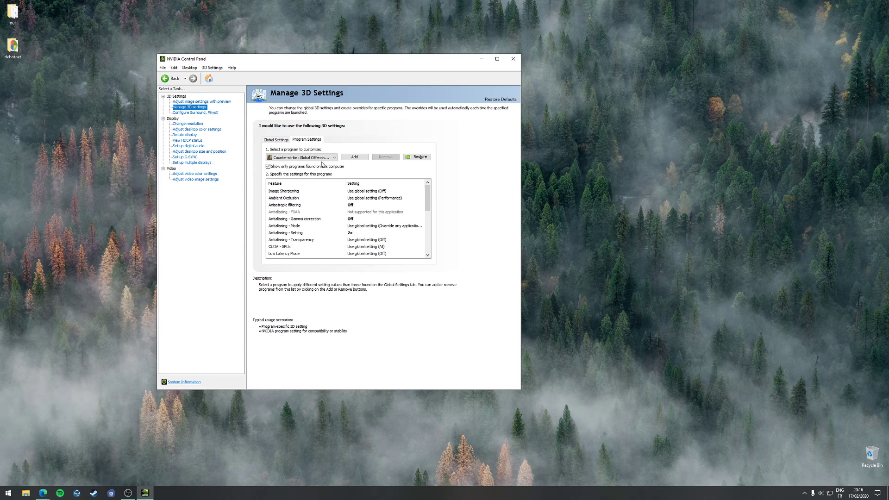
left_click(276, 139)
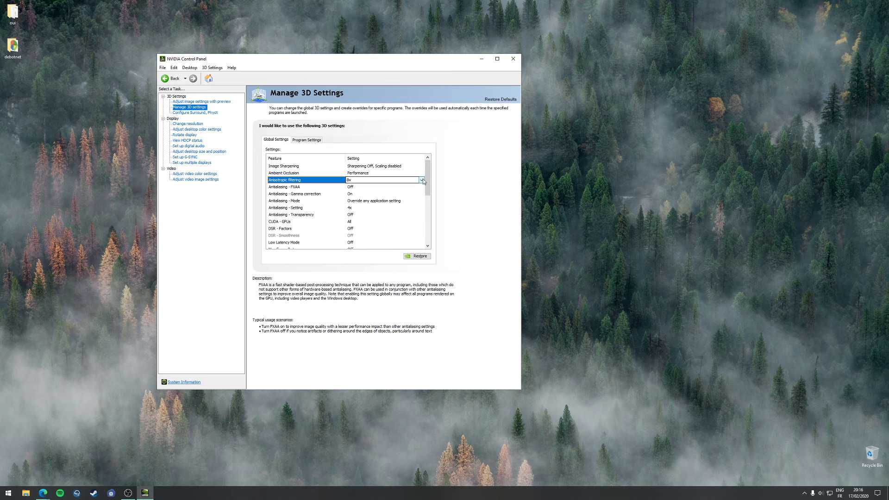
left_click_drag(429, 168, 426, 232)
left_click(308, 140)
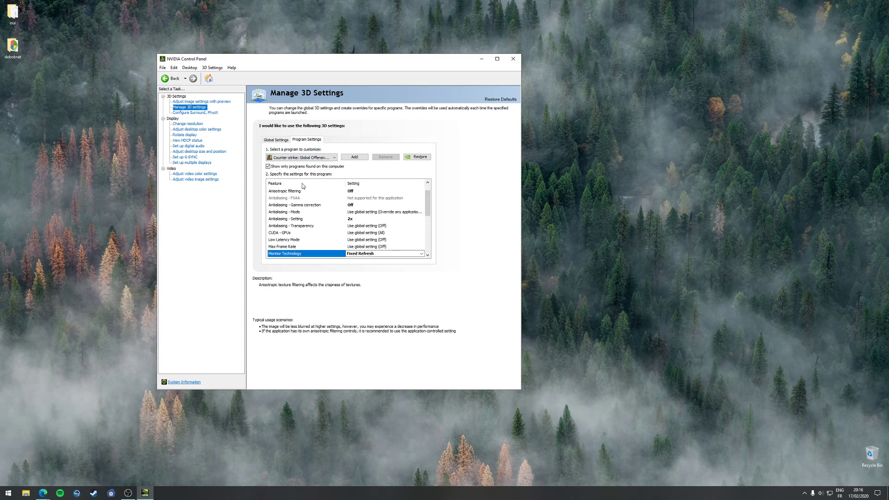
mouse_move(427, 201)
left_mouse_down()
mouse_move(427, 239)
mouse_move(440, 201)
left_mouse_up()
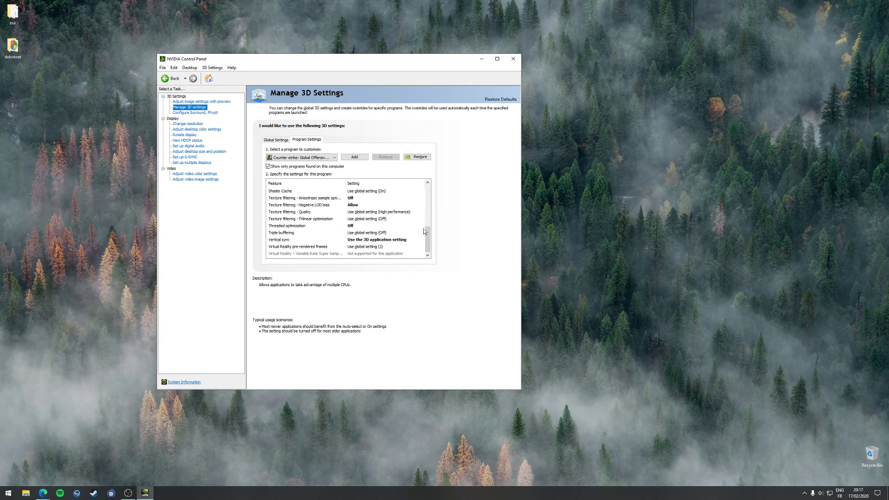
left_click(275, 140)
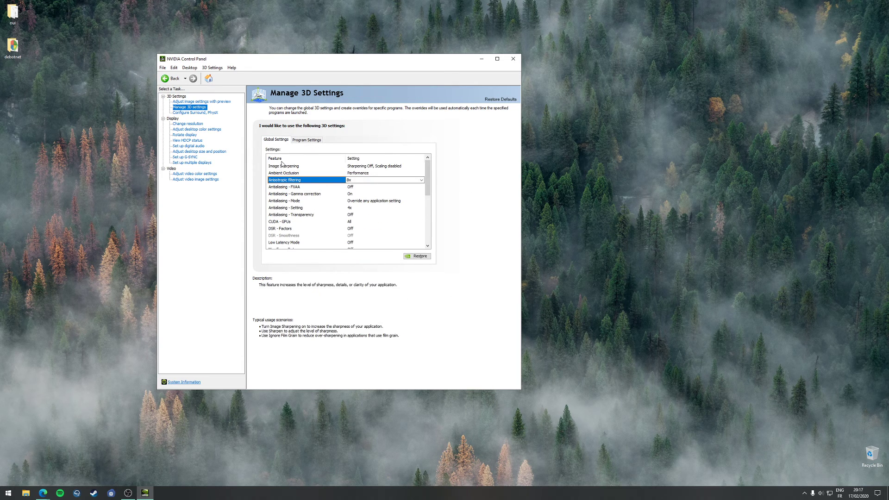
Examine the Image Sharpening options in the global 3D settings, leaving them unchanged.
scroll(279, 181, "up", 2)
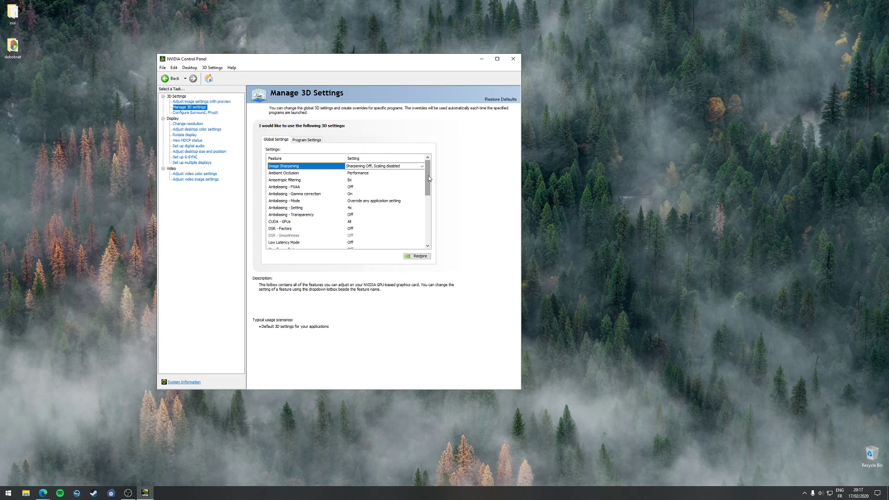
left_click(422, 167)
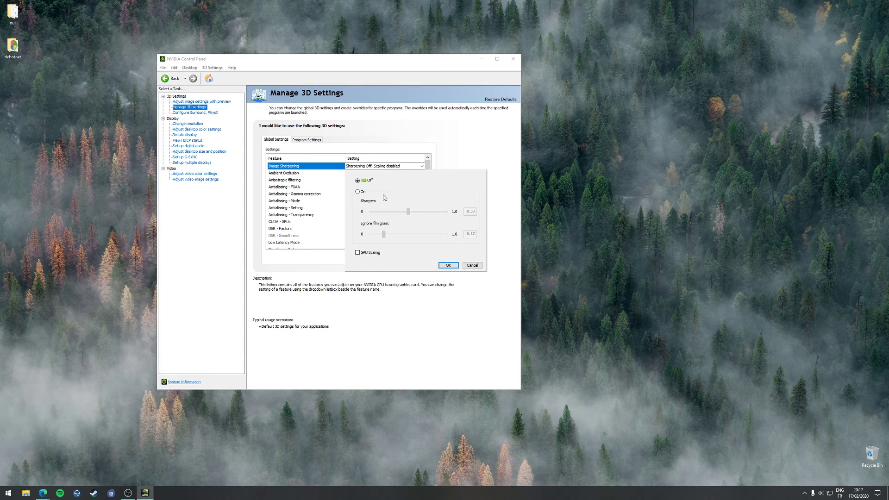
left_click(456, 157)
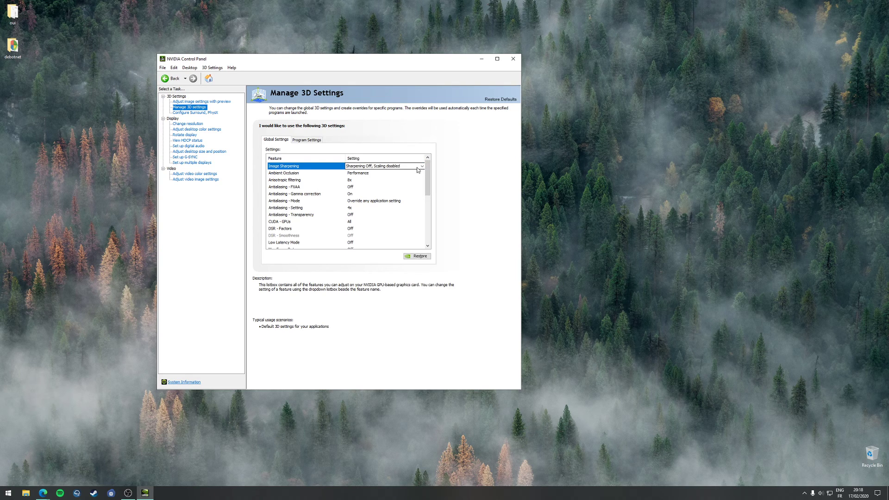
left_click(293, 174)
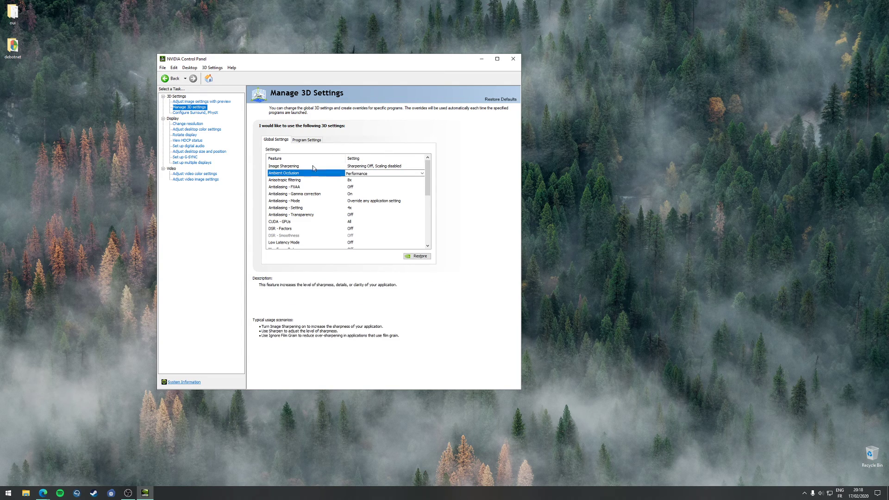
left_click(300, 167)
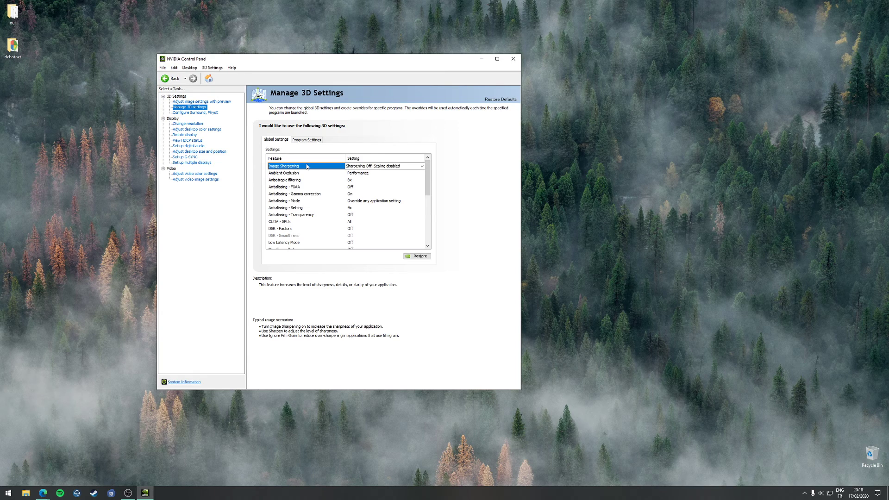
mouse_move(311, 174)
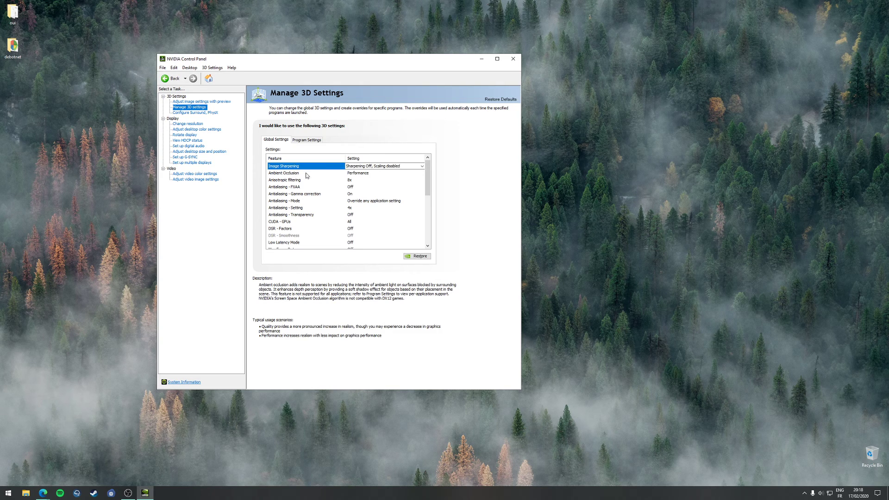
Set Ambient Occlusion to Off in the global 3D settings.
left_click(308, 175)
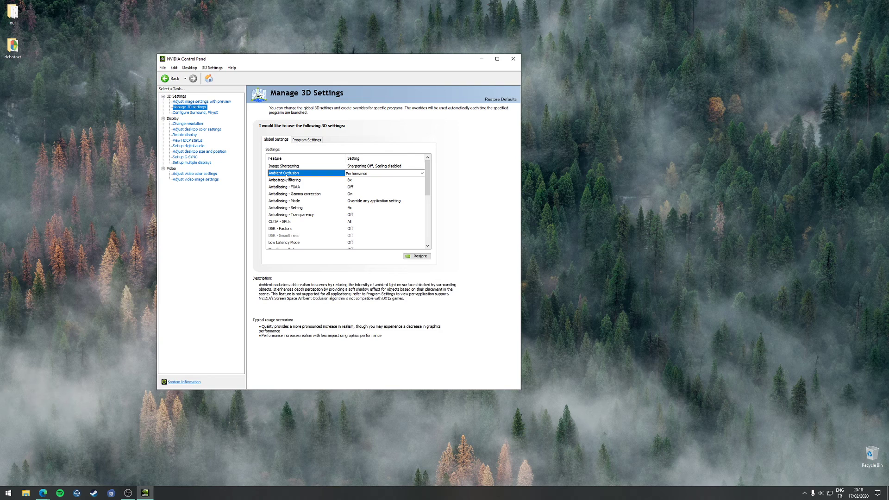
left_click(363, 174)
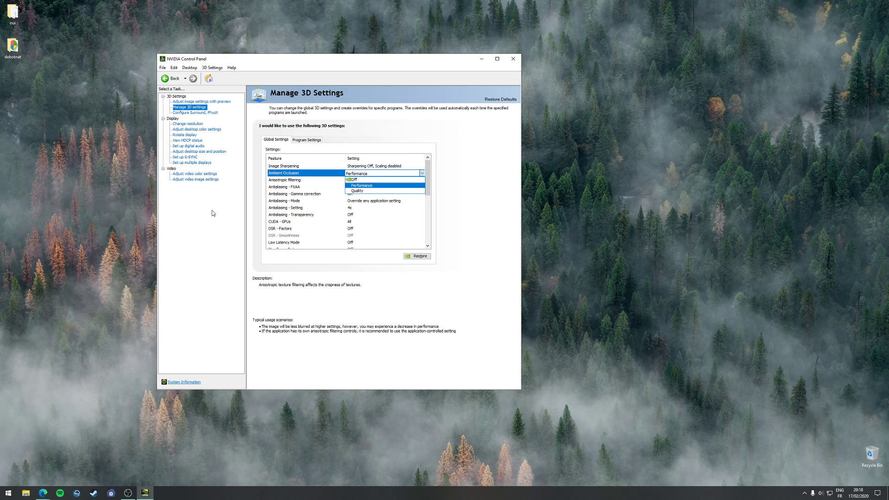
left_click(207, 228)
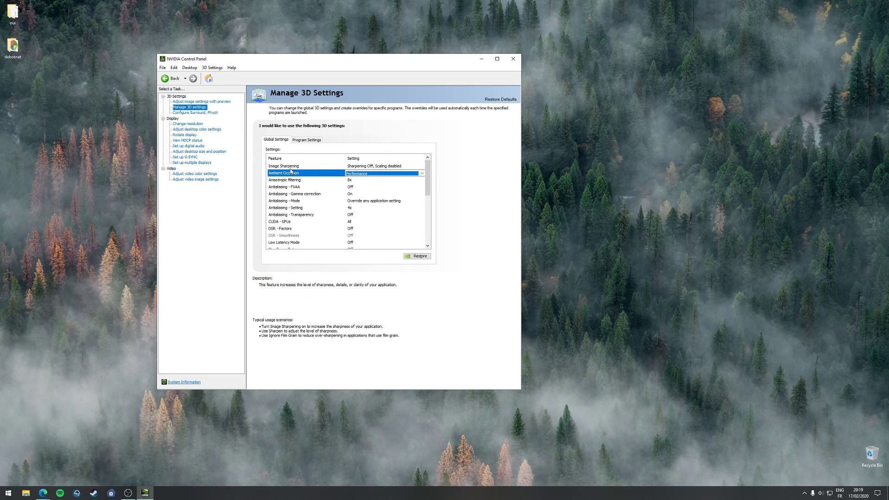
left_click(373, 174)
left_click(371, 180)
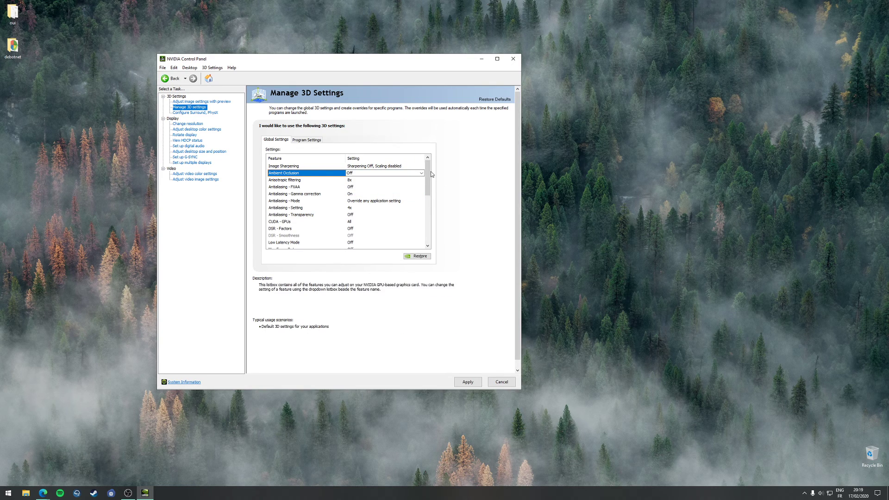
scroll(429, 176, "down", 1)
scroll(426, 182, "up", 1)
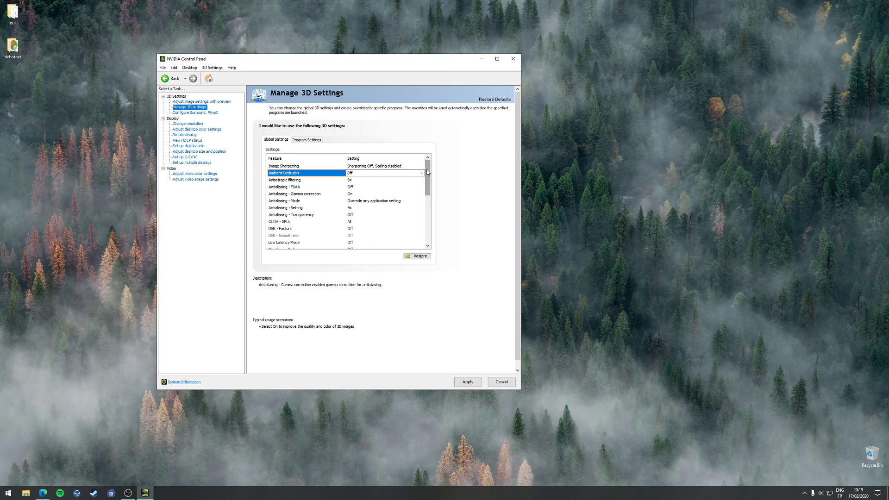
Try Off for Anisotropic filtering, settle on Application-controlled, and select the Antialiasing - FXAA feature.
left_click(337, 181)
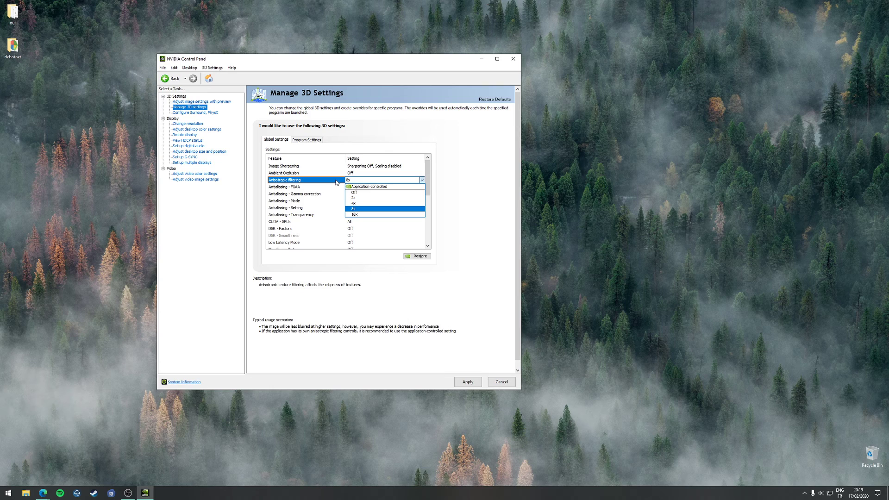
left_click(364, 187)
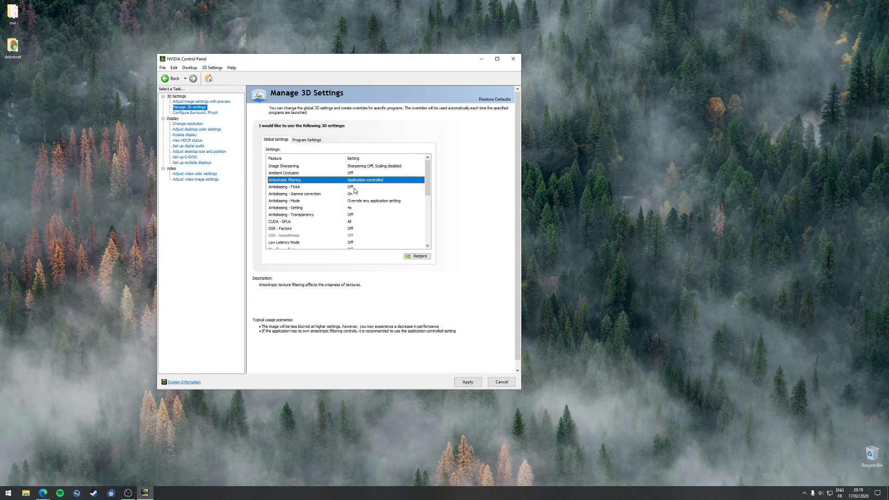
left_click(420, 181)
left_click(417, 194)
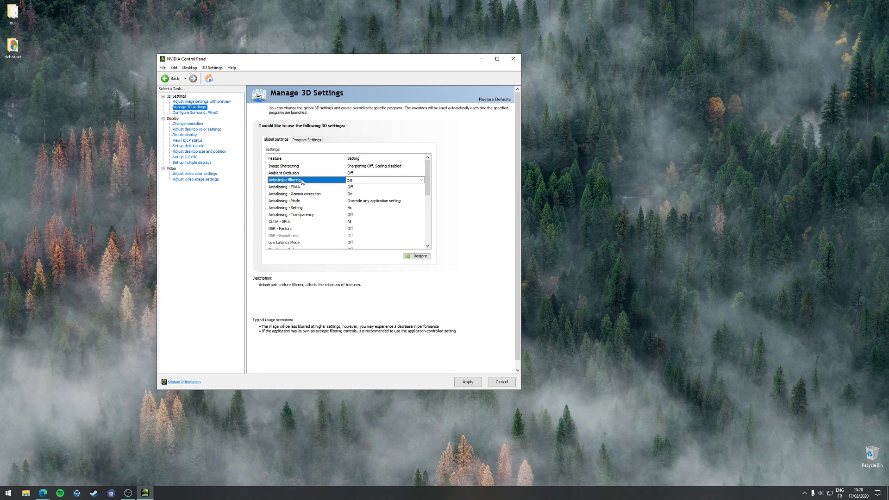
left_click(365, 181)
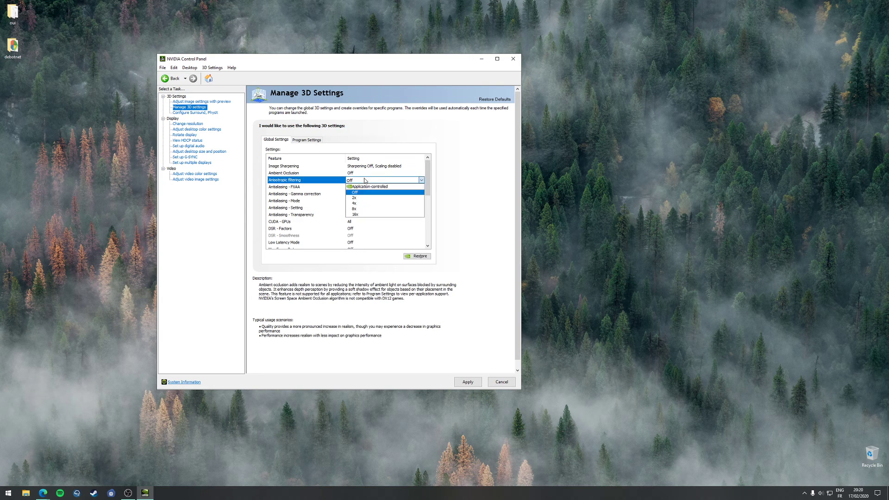
left_click(364, 187)
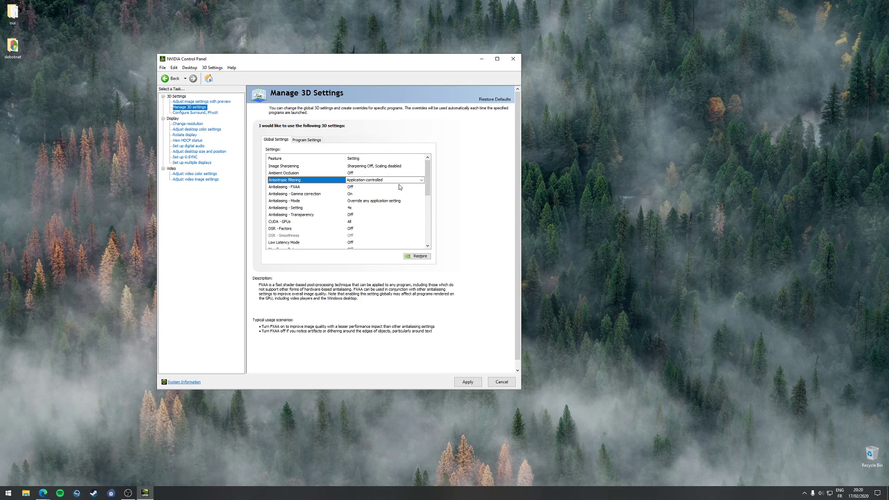
left_click_drag(429, 181, 429, 190)
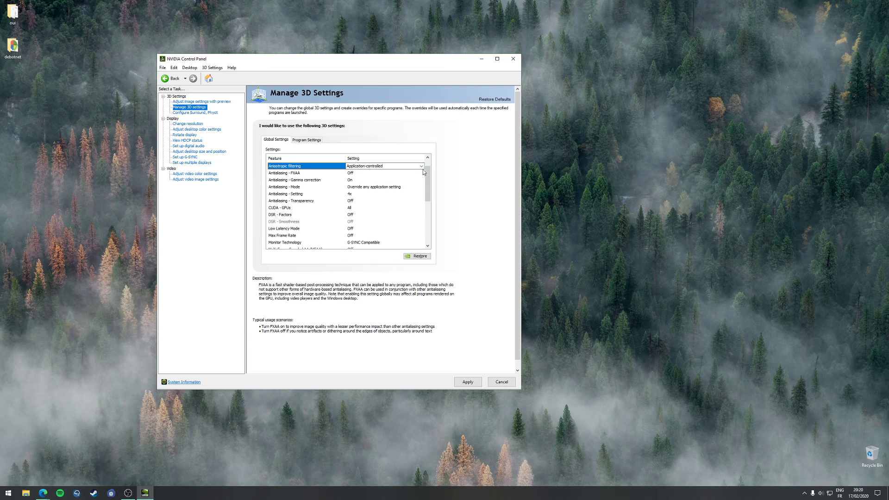
left_click(306, 174)
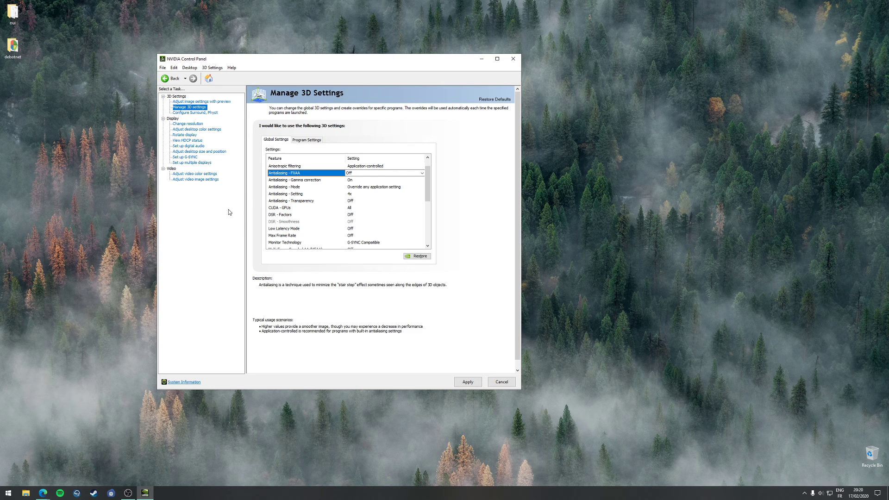
Open Paint and draw a long black diagonal brush stroke across the blank canvas.
key("super")
type("paint")
key("Return")
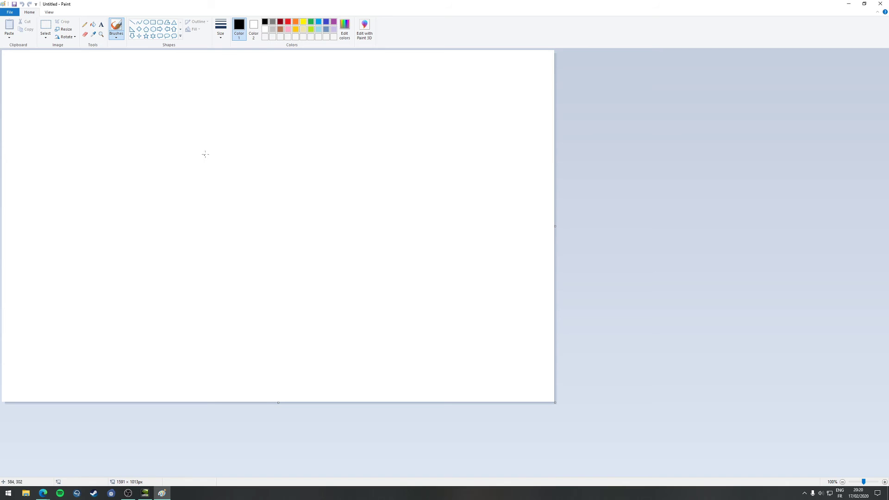
mouse_move(82, 83)
left_mouse_down()
mouse_move(294, 254)
mouse_move(480, 366)
left_mouse_up()
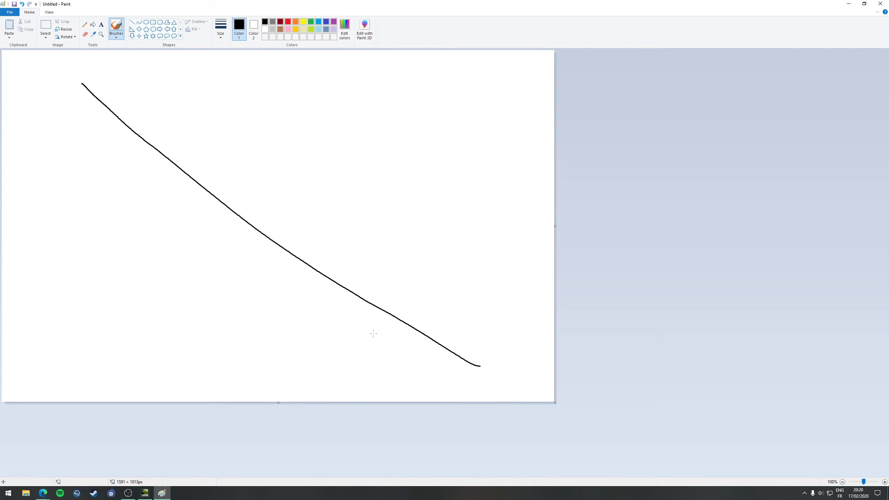
Examine the drawn line's pixelated edges at high magnification and compare them with its look at normal size.
scroll(157, 186, "up", 2)
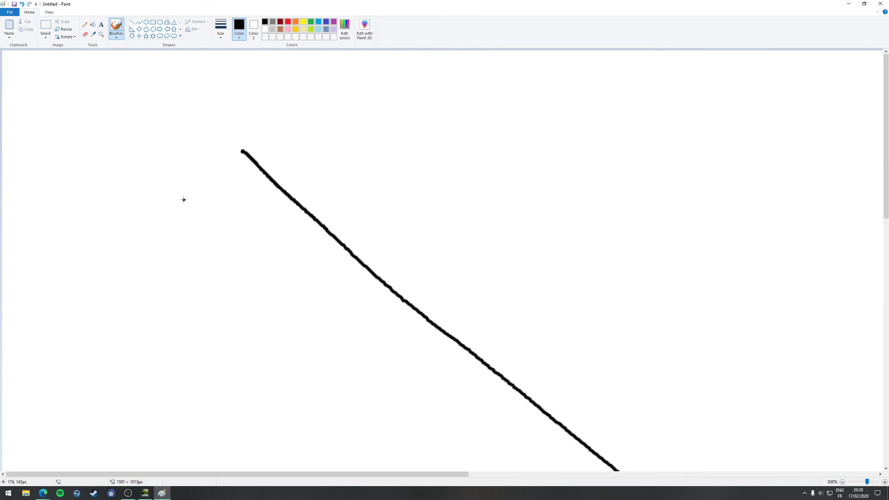
scroll(352, 243, "up", 5)
mouse_move(179, 474)
left_mouse_down()
mouse_move(281, 477)
mouse_move(259, 476)
left_mouse_up()
scroll(292, 400, "down", 2)
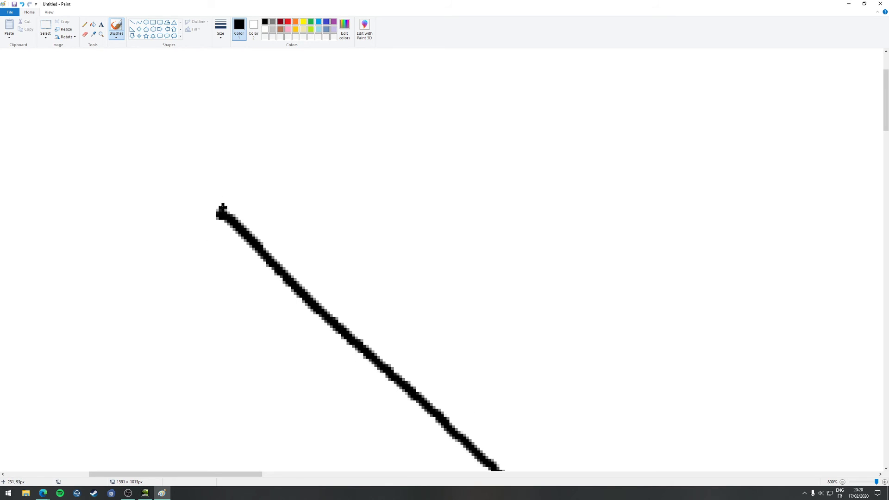
scroll(359, 335, "down", 10)
scroll(284, 238, "up", 3)
scroll(193, 220, "up", 1)
scroll(218, 228, "down", 1)
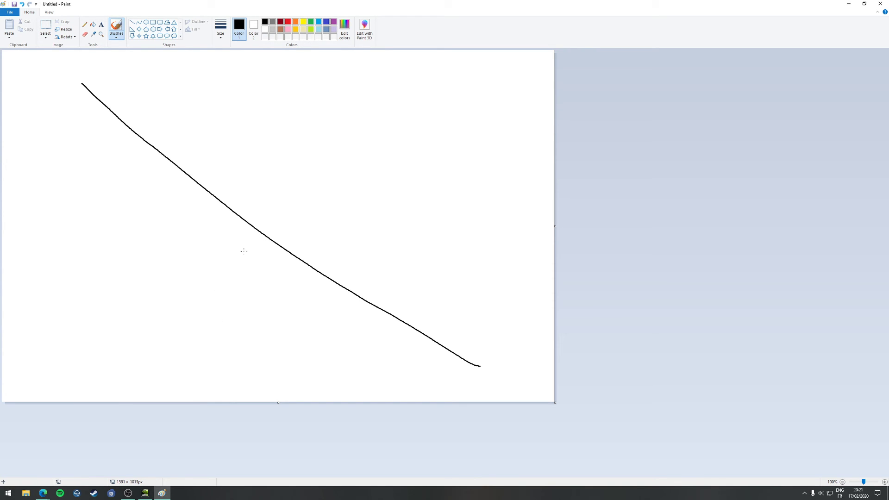
scroll(278, 211, "up", 5)
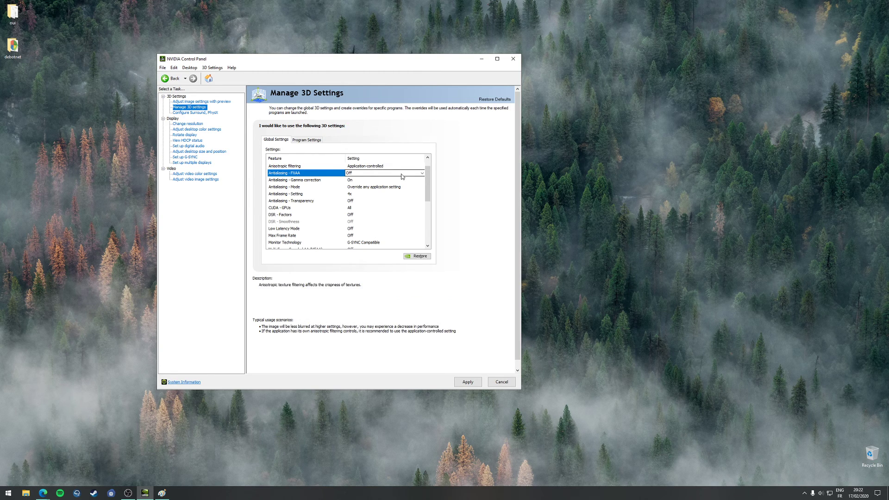
Switch back to NVIDIA Control Panel, keep Antialiasing - FXAA set to Off, and select Antialiasing - Gamma correction.
scroll(427, 180, "up", 1)
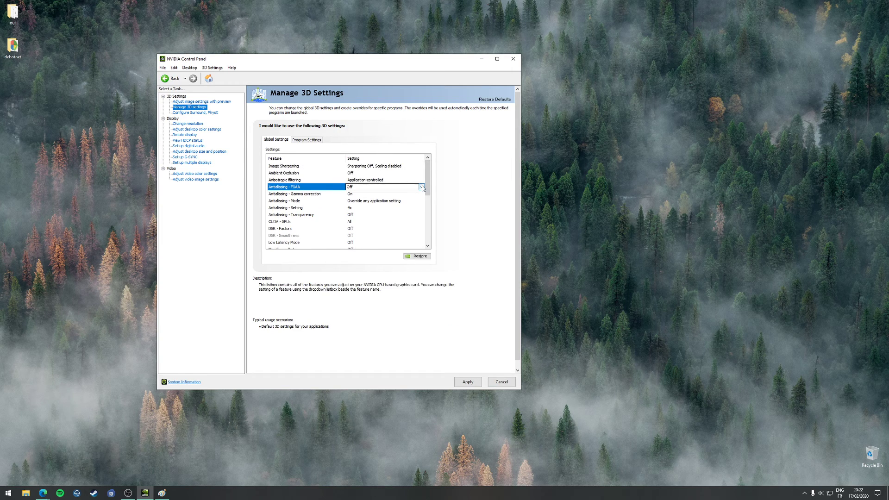
left_click(415, 187)
left_click(414, 194)
scroll(349, 204, "down", 1)
left_click(298, 188)
left_click(302, 188)
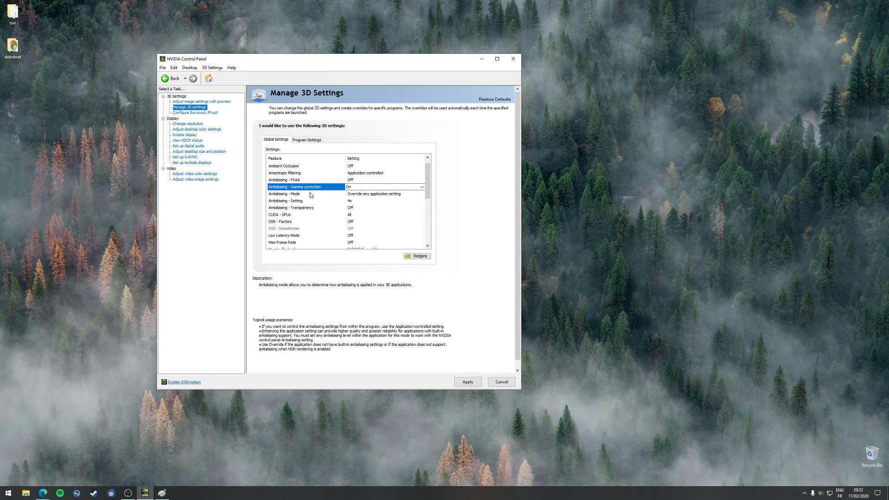
Set Antialiasing - Mode to Application-controlled in the global 3D settings.
left_click(310, 194)
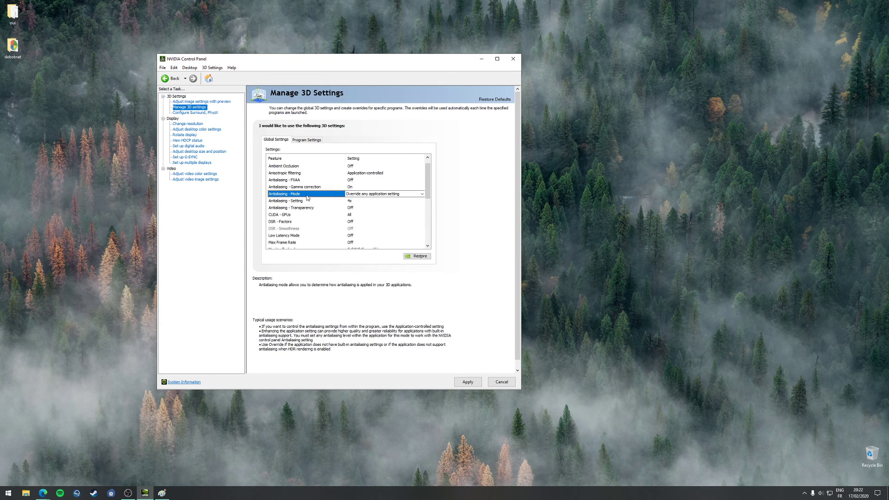
left_click(422, 194)
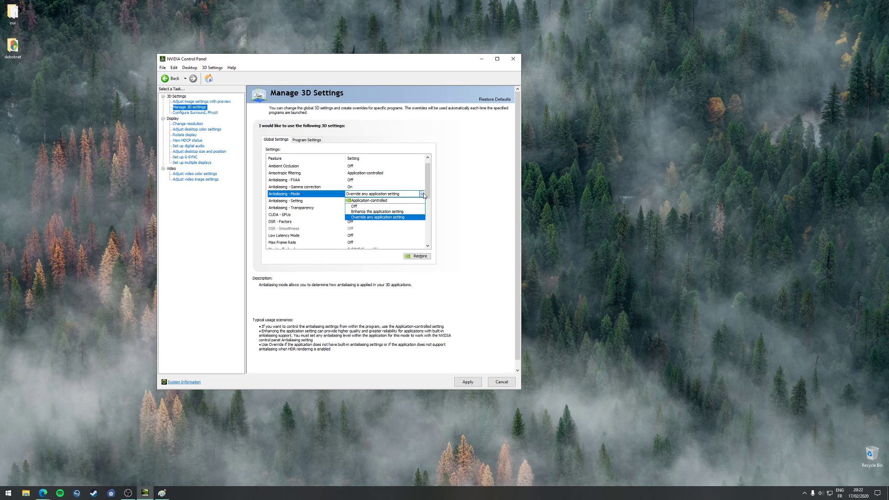
left_click(410, 201)
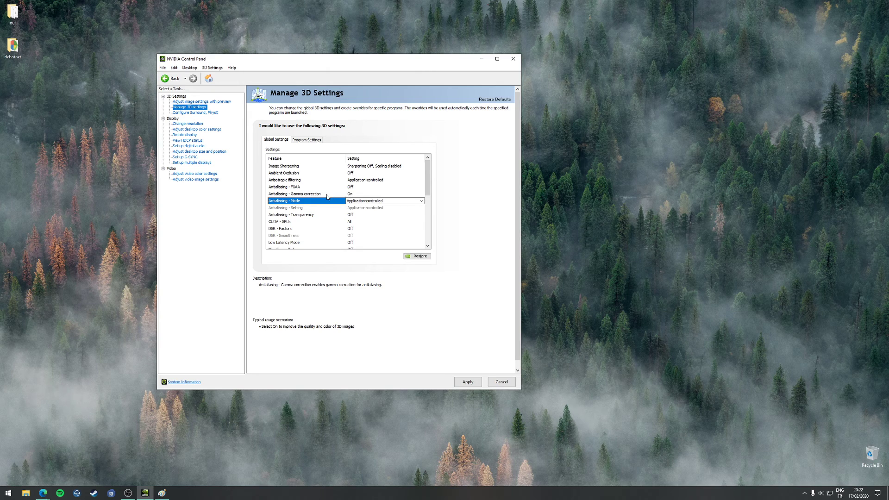
left_click(347, 187)
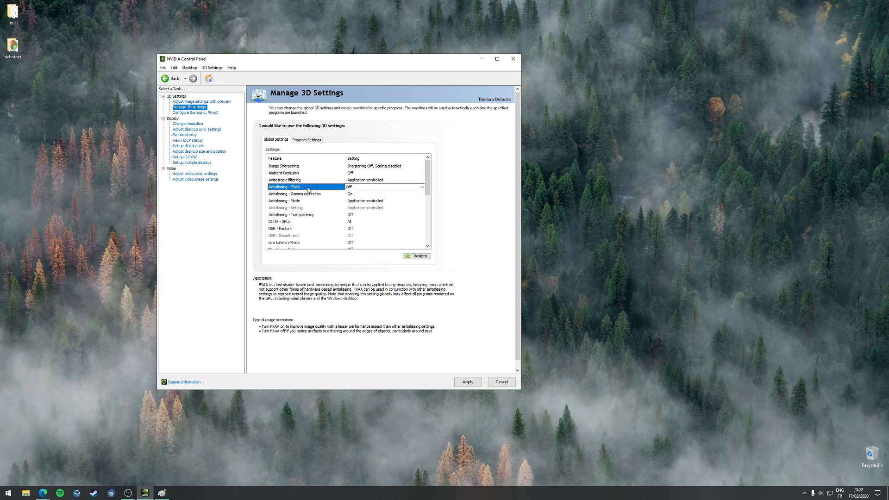
left_click(378, 201)
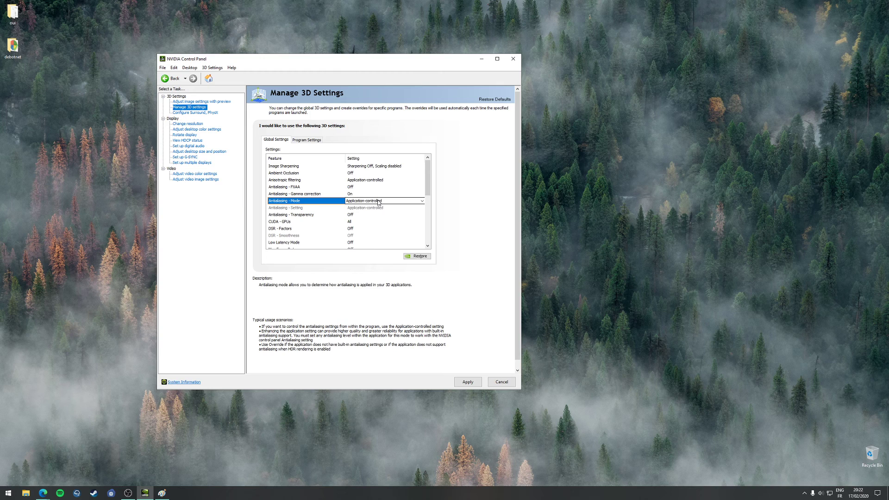
left_click(378, 202)
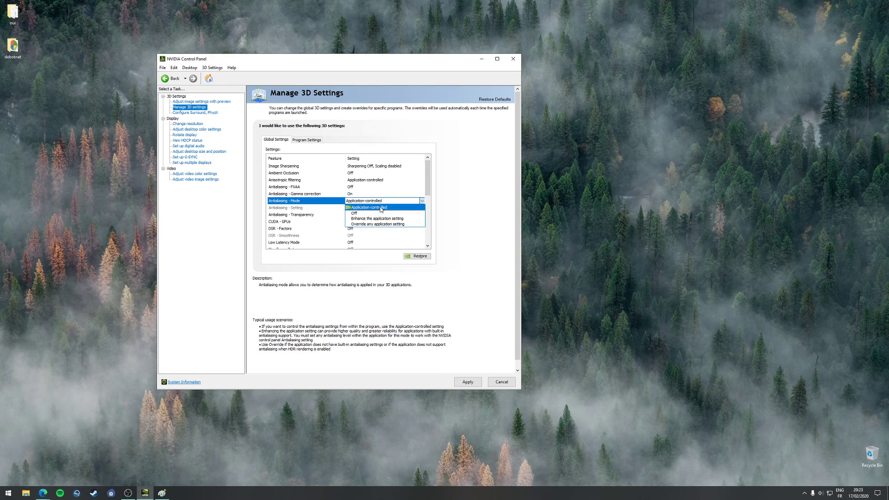
left_click(380, 209)
Select Antialiasing - Transparency, and keep GeForce RTX 2080 as the enabled GPU for CUDA - GPUs.
left_click_drag(429, 184, 429, 198)
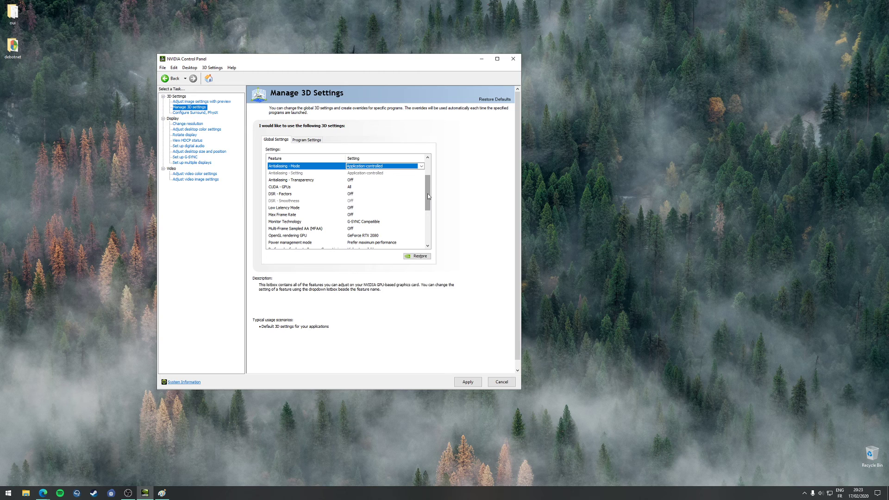
left_click(320, 181)
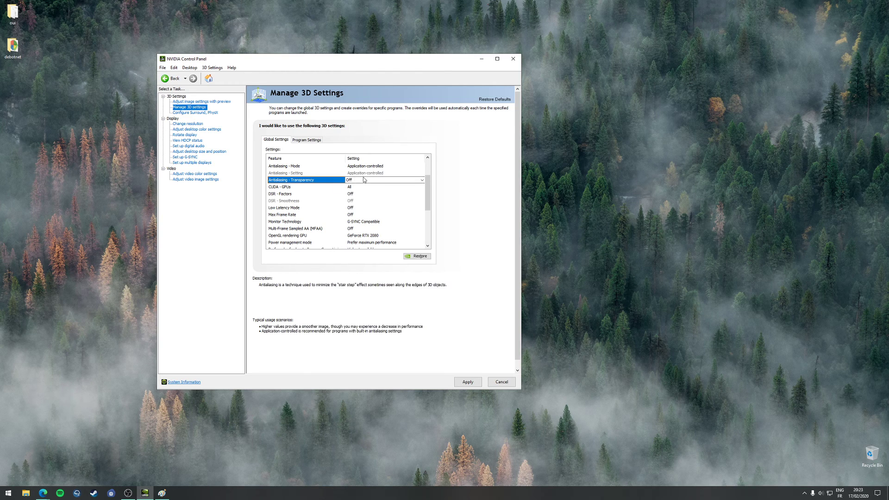
left_click_drag(427, 183, 427, 189)
left_click(295, 173)
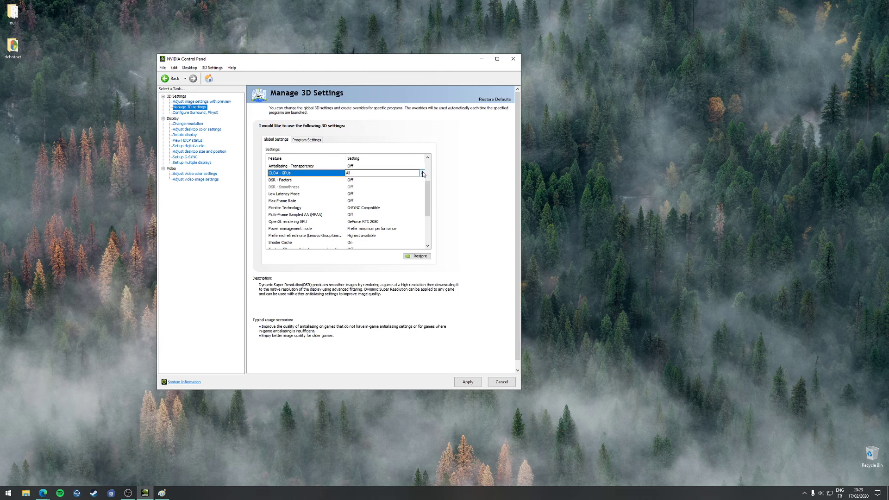
left_click(397, 173)
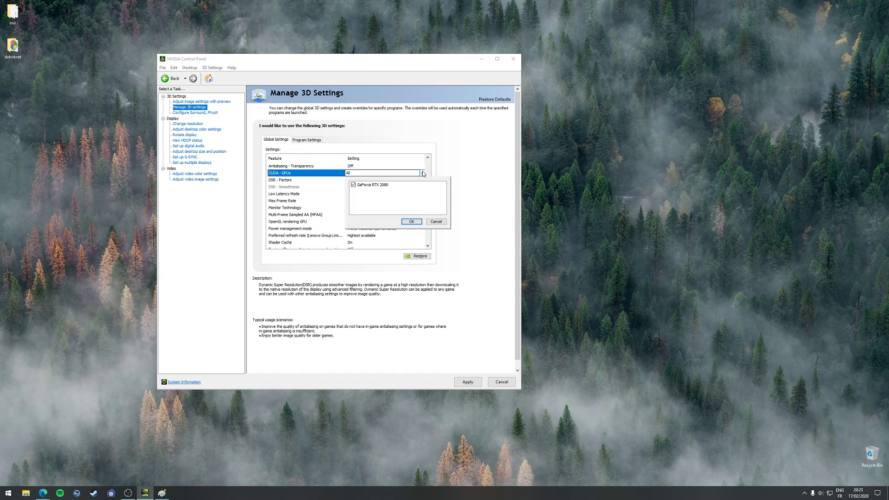
left_click(353, 185)
left_click(353, 185)
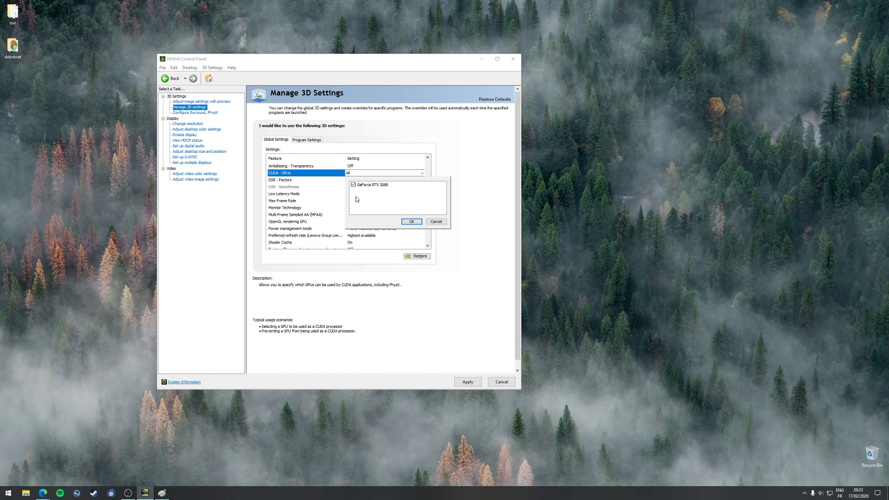
left_click(411, 221)
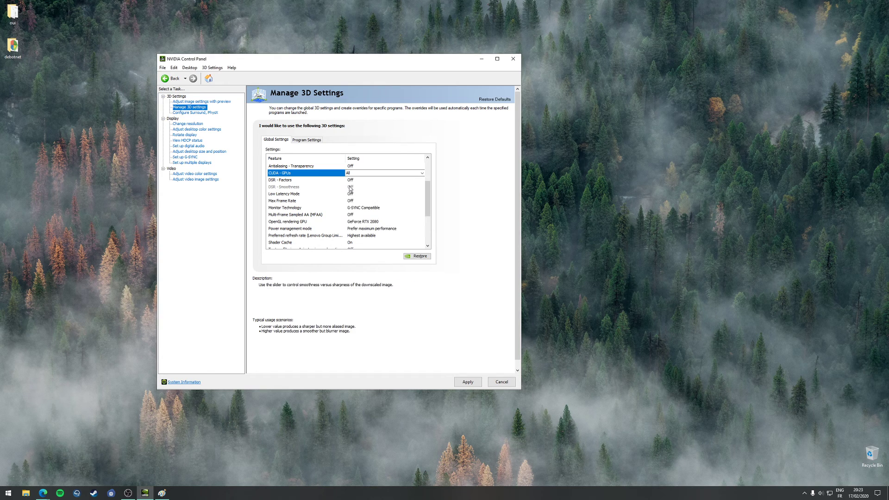
Examine the DSR - Factors choices up to 4.00x native resolution and leave the setting Off.
left_click(302, 180)
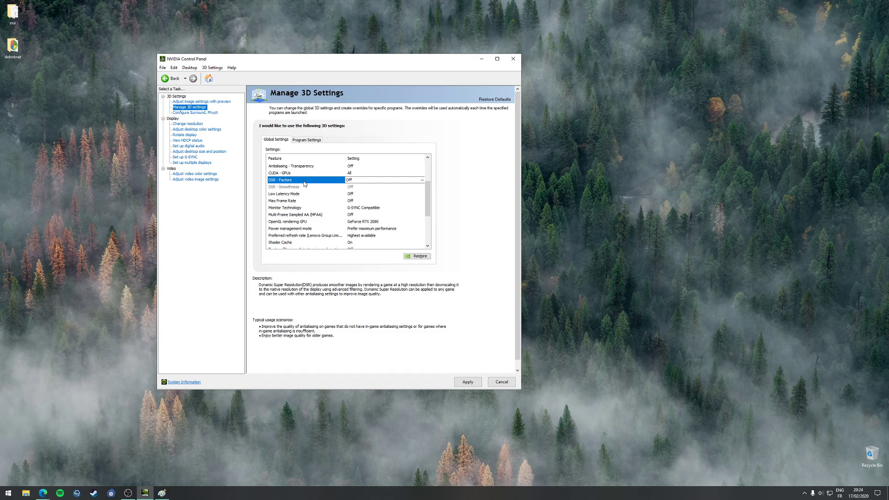
left_click(387, 181)
left_click(353, 209)
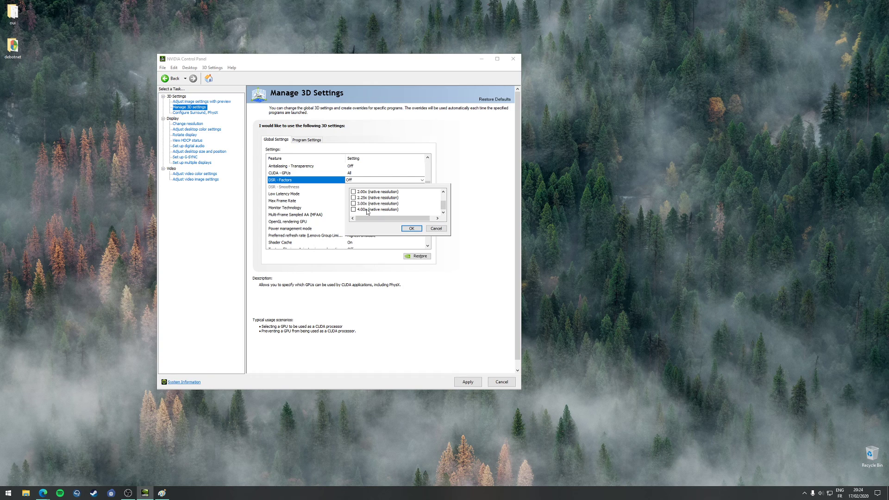
scroll(443, 203, "up", 1)
left_click(460, 187)
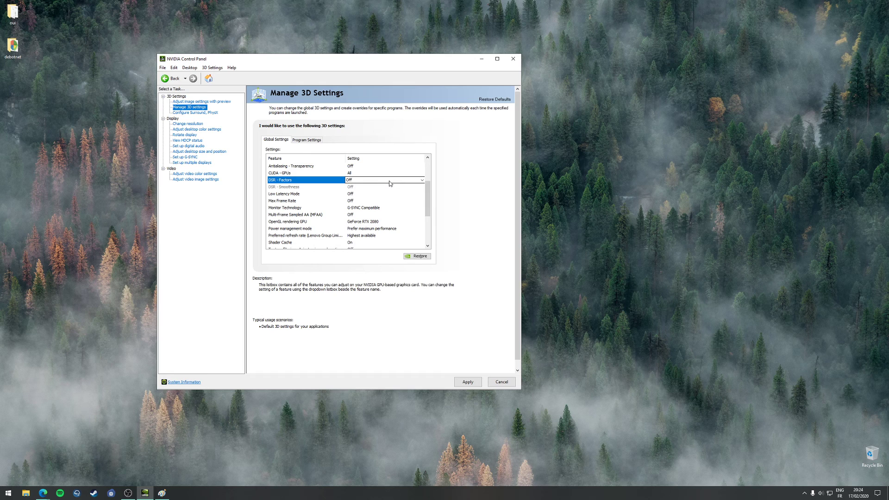
Set Low Latency Mode to On in the global 3D settings.
left_click(304, 195)
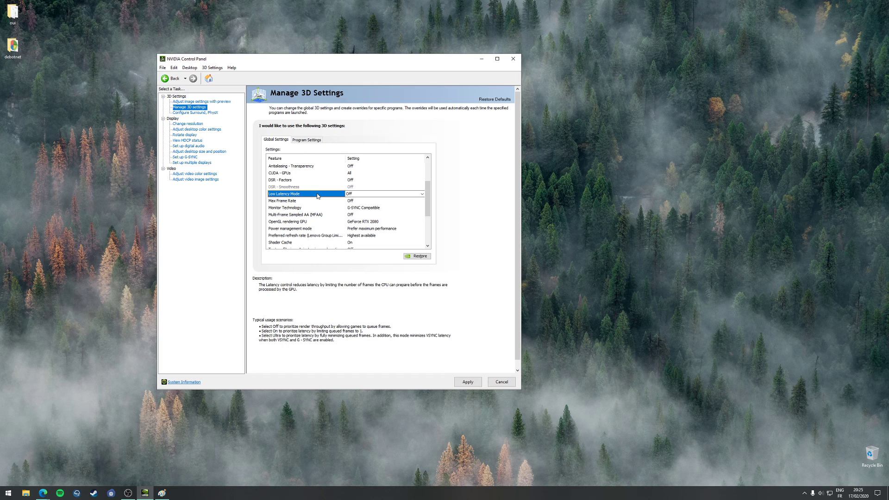
left_click(420, 194)
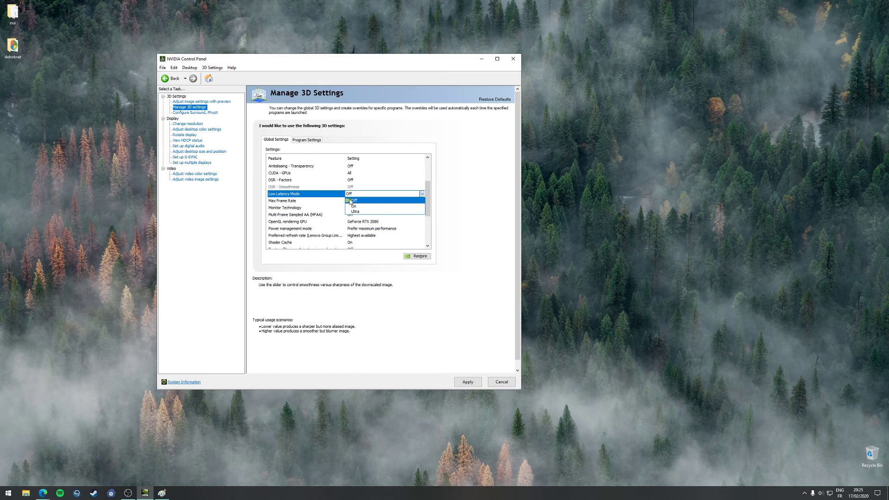
left_click(387, 207)
scroll(428, 190, "up", 3)
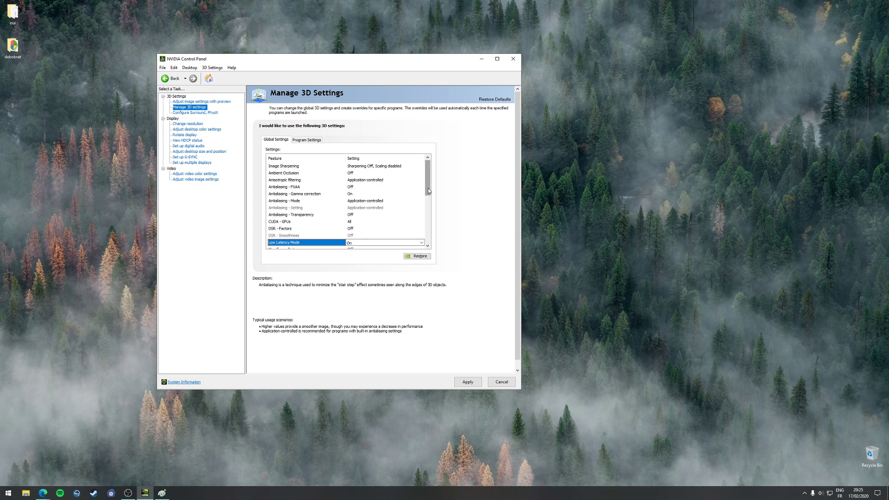
scroll(306, 175, "down", 3)
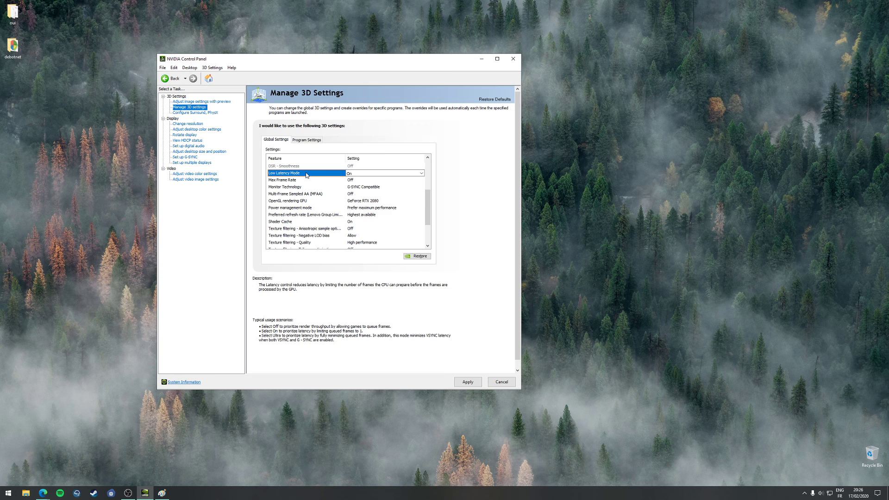
Review the Low Latency Mode options and the program-specific 3D settings for Counter-strike: Global Offensive, and return to the global settings.
left_click(371, 174)
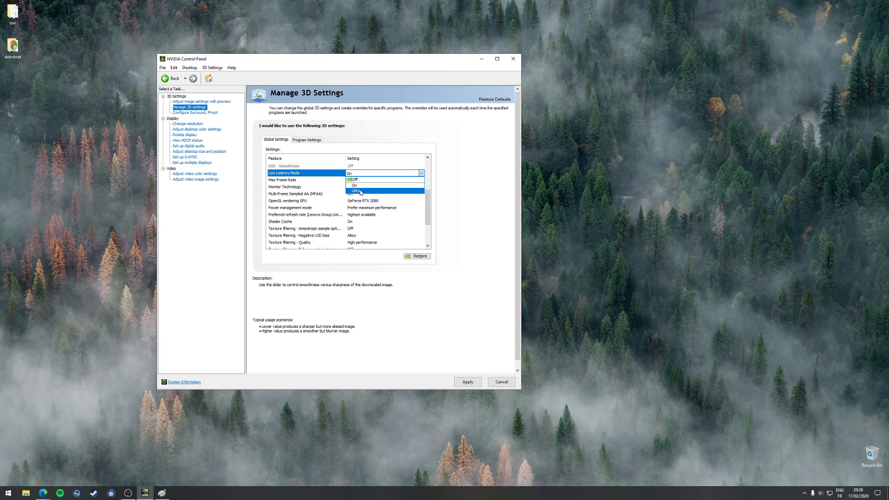
left_click(307, 139)
left_click(307, 139)
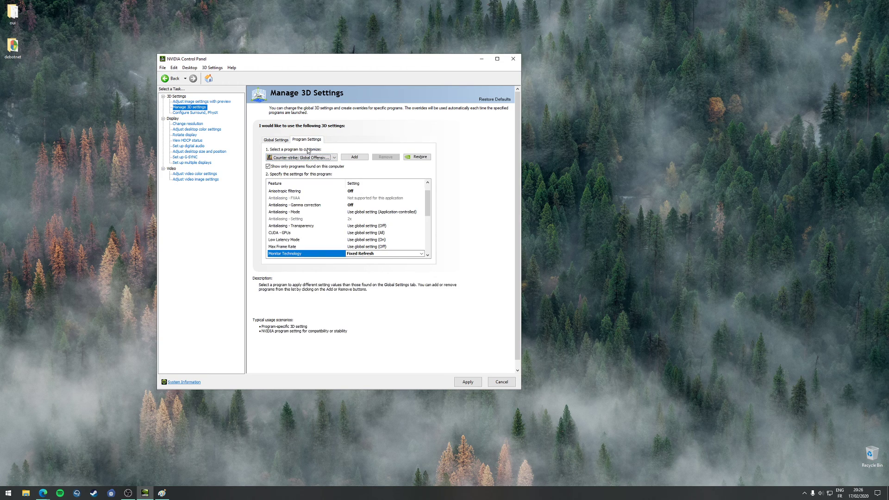
left_click_drag(431, 206, 432, 232)
left_click(276, 139)
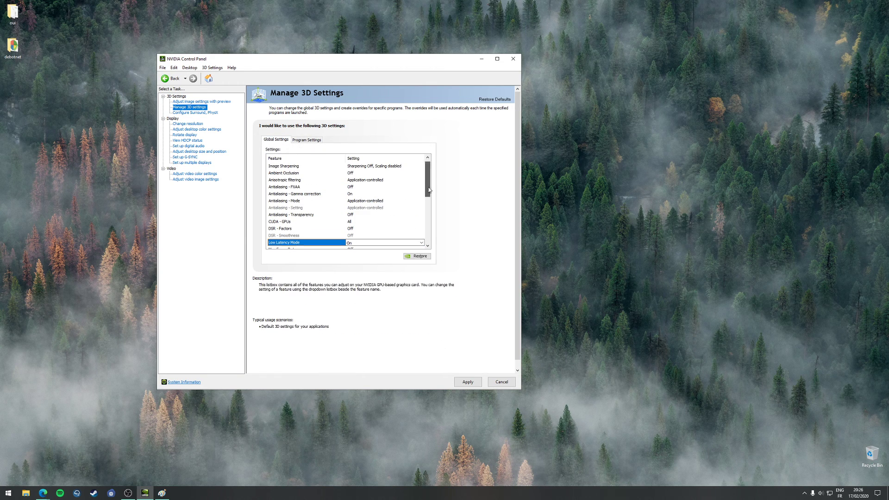
Set Low Latency Mode to Off in the global 3D settings.
left_click_drag(427, 185, 427, 200)
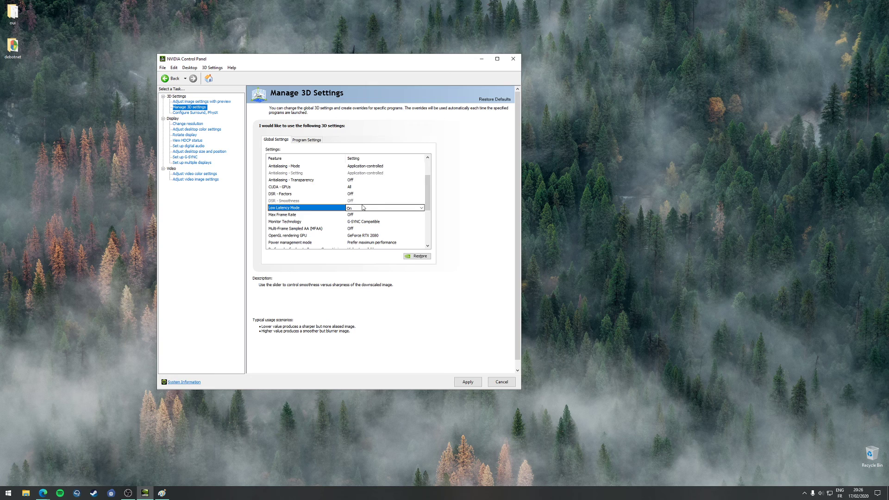
left_click_drag(428, 192, 427, 200)
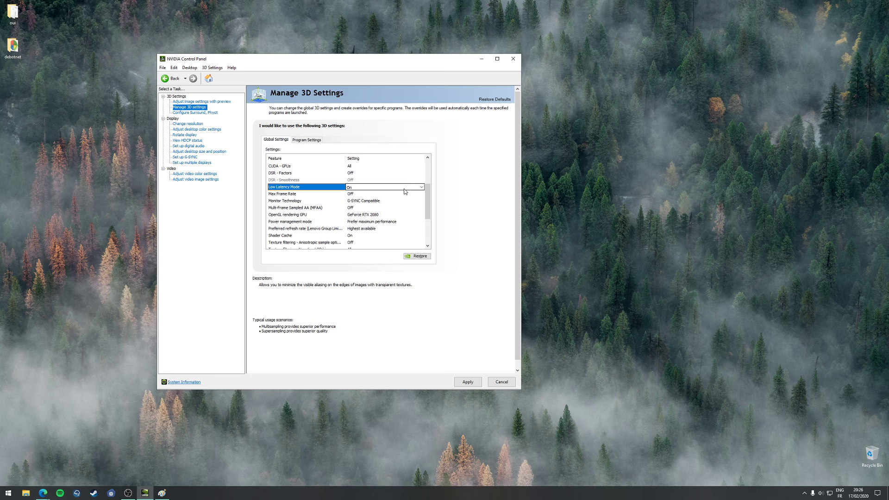
left_click(415, 189)
left_click(412, 194)
scroll(430, 204, "up", 3)
scroll(430, 204, "down", 3)
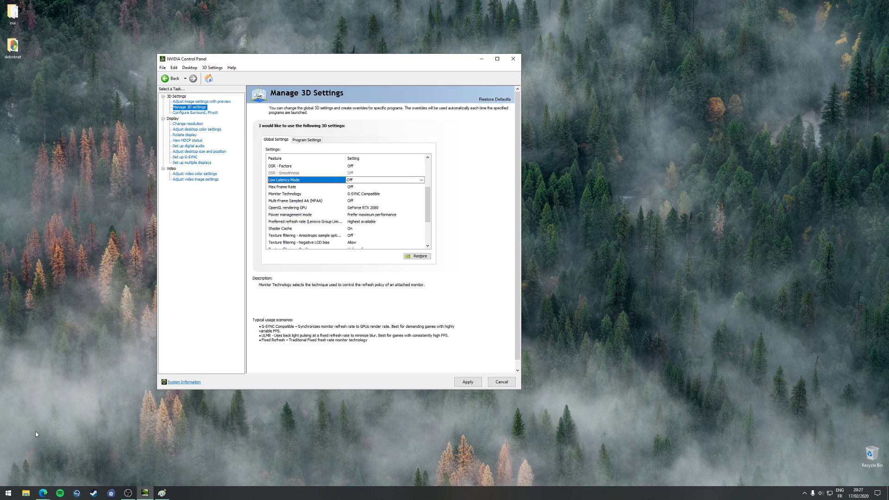
Open Paint and sketch three black vertical frame lines and a monitor with a stand below and to their right.
key("super")
type("paint")
key("Return")
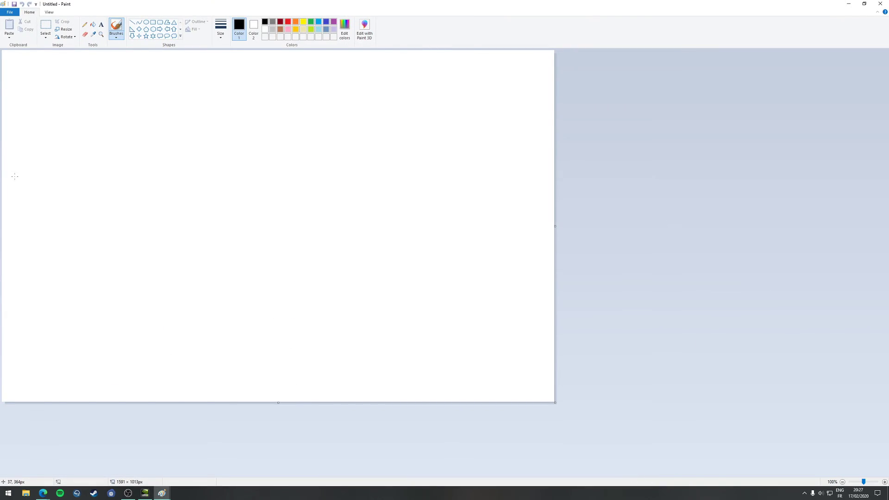
left_click_drag(98, 101, 96, 160)
left_click_drag(125, 95, 123, 174)
left_click_drag(170, 91, 172, 197)
left_click_drag(322, 208, 325, 275)
mouse_move(318, 193)
left_mouse_down()
mouse_move(468, 211)
mouse_move(317, 285)
left_mouse_up()
mouse_move(393, 292)
left_mouse_down()
mouse_move(333, 319)
mouse_move(378, 314)
left_mouse_up()
Draw a curved arrow from each of the three vertical frame lines to the top of the monitor.
mouse_move(178, 98)
left_mouse_down()
mouse_move(244, 118)
mouse_move(323, 196)
left_mouse_up()
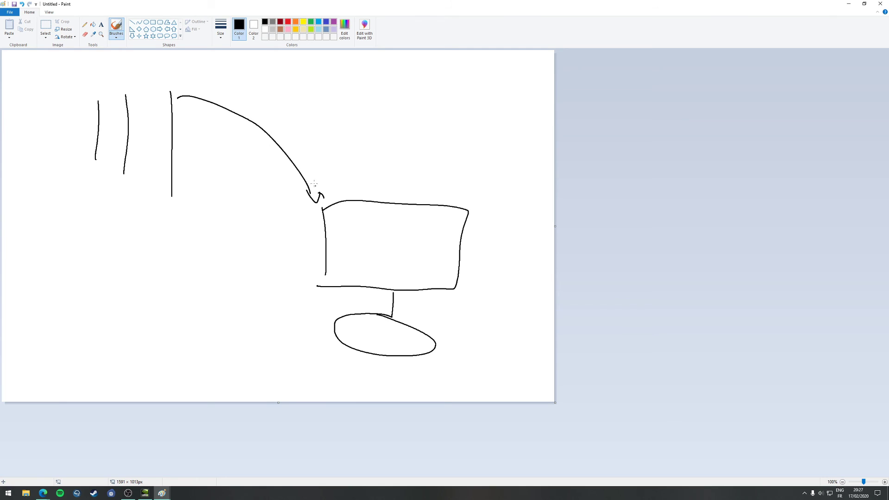
mouse_move(138, 91)
left_mouse_down()
mouse_move(250, 102)
mouse_move(341, 192)
mouse_move(348, 184)
left_mouse_up()
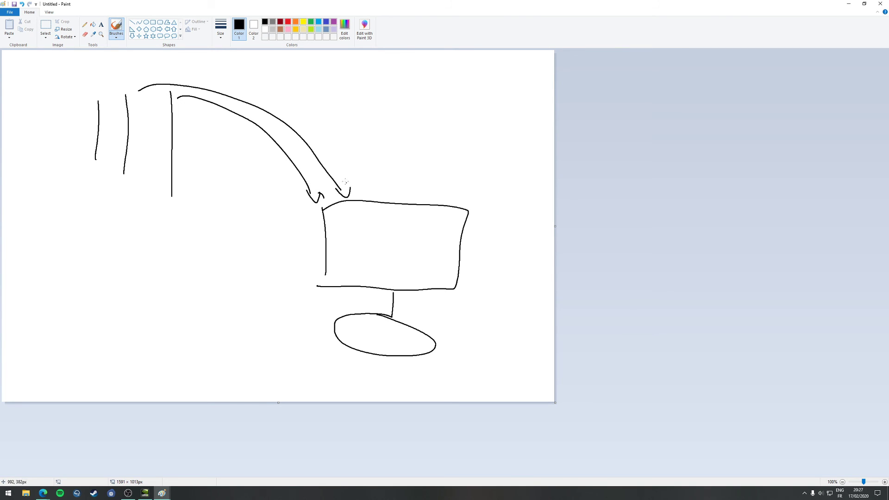
left_click_drag(101, 96, 302, 89)
left_click_drag(370, 192, 403, 181)
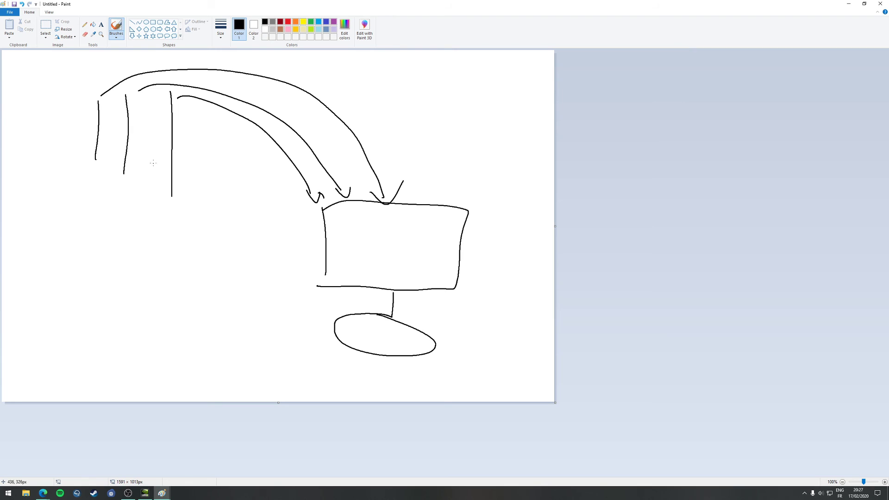
Draw circles under the two frame lines nearest the monitor, label them 1ms and 2ms, and draw arrows from the labels to the monitor.
mouse_move(171, 196)
left_mouse_down()
mouse_move(156, 207)
mouse_move(172, 195)
left_mouse_up()
mouse_move(153, 237)
left_mouse_down()
mouse_move(165, 229)
mouse_move(162, 253)
mouse_move(189, 254)
left_mouse_up()
mouse_move(115, 186)
left_mouse_down()
mouse_move(122, 202)
mouse_move(111, 187)
left_mouse_up()
mouse_move(92, 229)
left_mouse_down()
mouse_move(93, 241)
mouse_move(115, 245)
left_mouse_up()
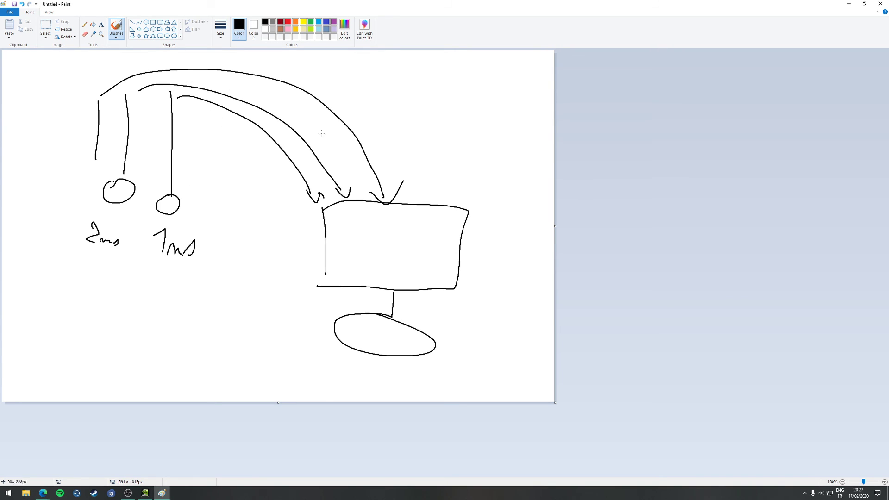
mouse_move(200, 230)
left_mouse_down()
mouse_move(296, 225)
mouse_move(291, 234)
left_mouse_up()
mouse_move(118, 255)
left_mouse_down()
mouse_move(230, 280)
mouse_move(292, 265)
mouse_move(304, 274)
left_mouse_up()
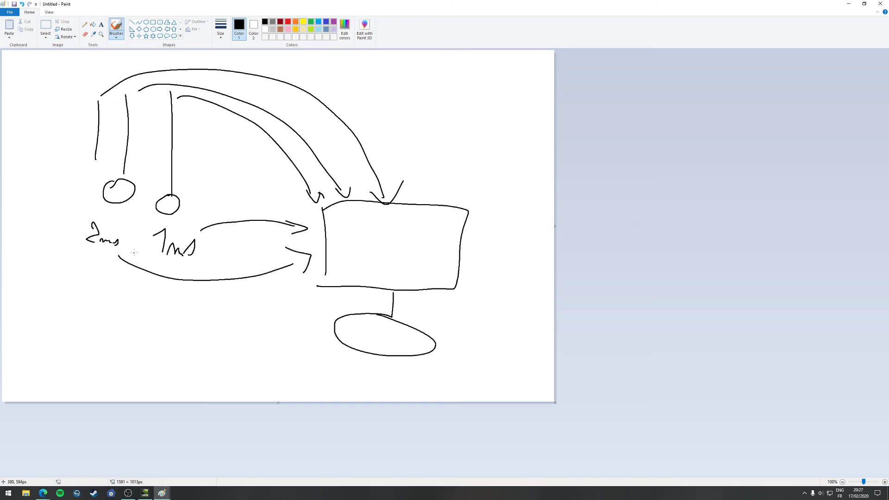
Add a third circle labelled 1 with an arrow to the monitor, write 1 over the 2ms label, and mark the gap between circles.
mouse_move(77, 168)
left_mouse_down()
mouse_move(95, 184)
mouse_move(78, 168)
left_mouse_up()
left_click_drag(64, 200, 72, 213)
mouse_move(59, 210)
left_mouse_down()
mouse_move(77, 213)
mouse_move(63, 235)
mouse_move(287, 295)
mouse_move(298, 288)
mouse_move(301, 306)
left_mouse_up()
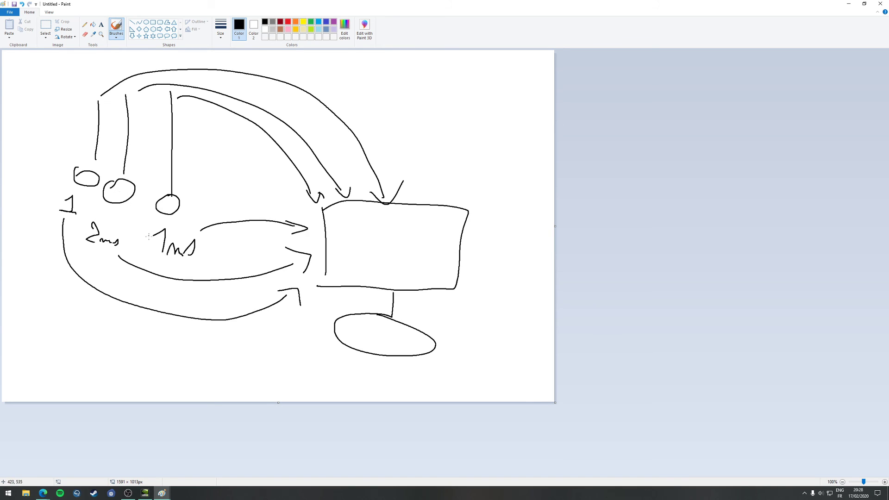
mouse_move(83, 229)
left_mouse_down()
mouse_move(97, 228)
mouse_move(96, 248)
left_mouse_up()
mouse_move(140, 201)
left_mouse_down()
mouse_move(156, 204)
mouse_move(143, 206)
left_mouse_up()
mouse_move(85, 165)
left_mouse_down()
mouse_move(93, 183)
mouse_move(83, 192)
left_mouse_up()
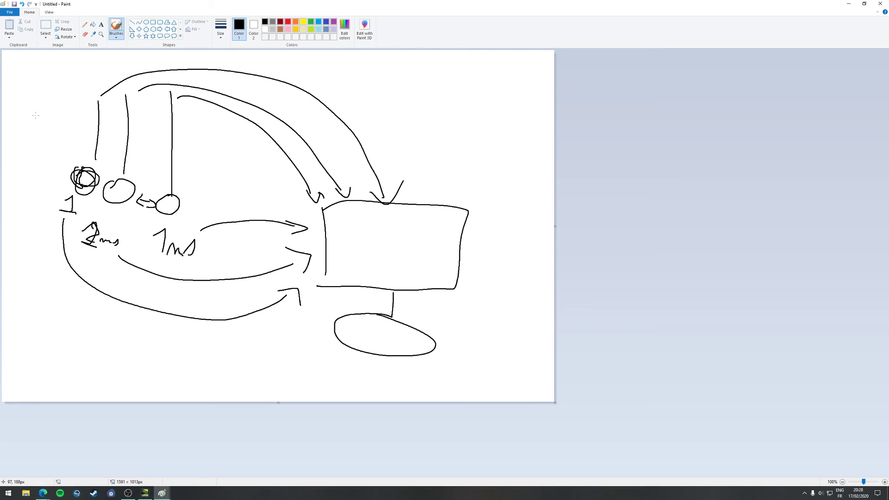
Draw three more vertical frame lines beside the existing ones and mark the spacing between the lines with double-headed arrows.
left_click_drag(140, 132, 161, 132)
mouse_move(154, 126)
left_mouse_down()
mouse_move(162, 134)
mouse_move(139, 144)
mouse_move(103, 133)
mouse_move(123, 148)
left_mouse_up()
left_click_drag(56, 98, 55, 157)
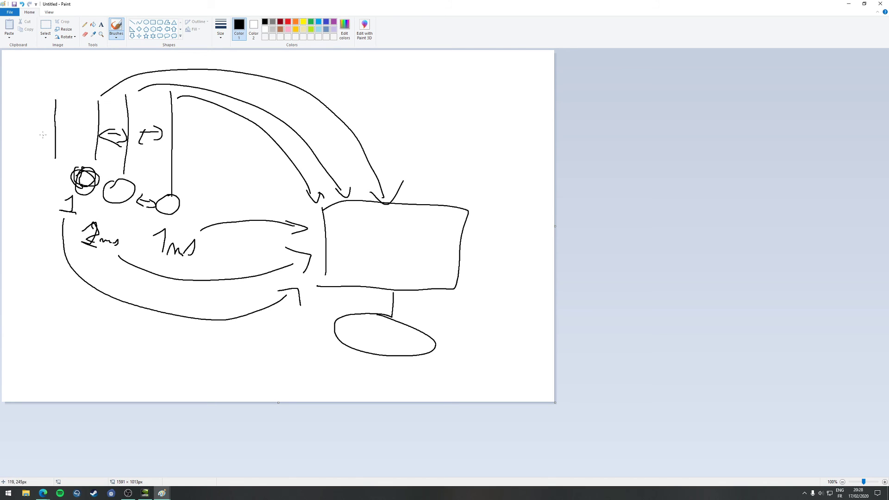
left_click_drag(42, 103, 41, 160)
left_click_drag(10, 103, 12, 162)
left_click_drag(64, 134, 88, 134)
mouse_move(88, 128)
left_mouse_down()
mouse_move(94, 135)
mouse_move(87, 141)
mouse_move(53, 132)
mouse_move(32, 141)
mouse_move(56, 147)
left_mouse_up()
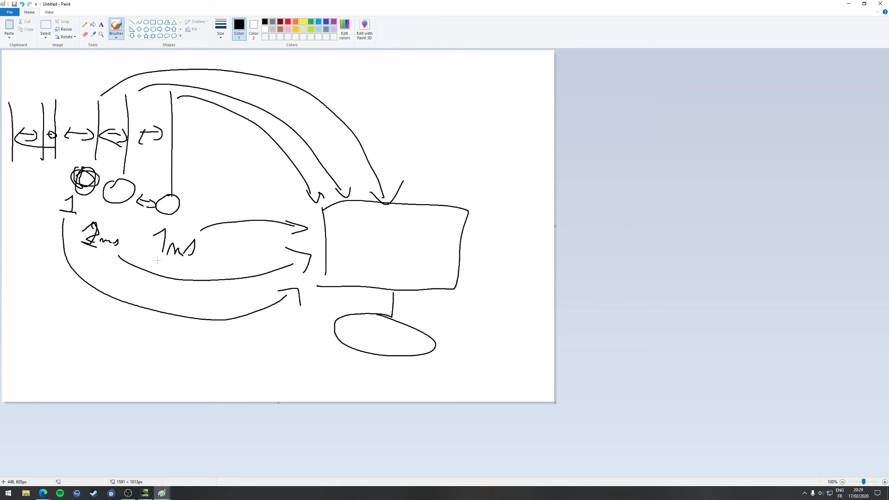
Draw a black arrow to the gap between the circles, and add red arrows pointing to that gap and the third circle.
left_click_drag(153, 261, 138, 212)
left_click(287, 21)
mouse_move(159, 265)
left_mouse_down()
mouse_move(139, 215)
mouse_move(155, 211)
mouse_move(144, 222)
left_mouse_up()
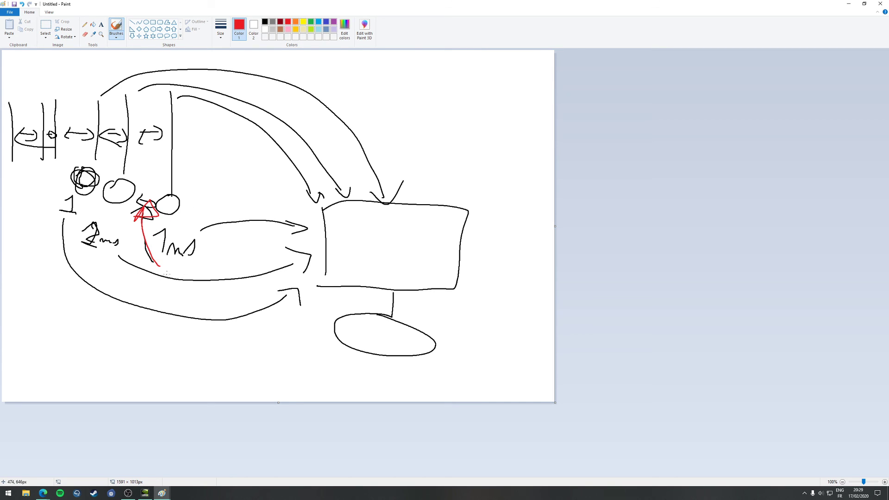
mouse_move(167, 272)
left_mouse_down()
mouse_move(127, 273)
mouse_move(69, 197)
mouse_move(68, 173)
mouse_move(78, 176)
left_mouse_up()
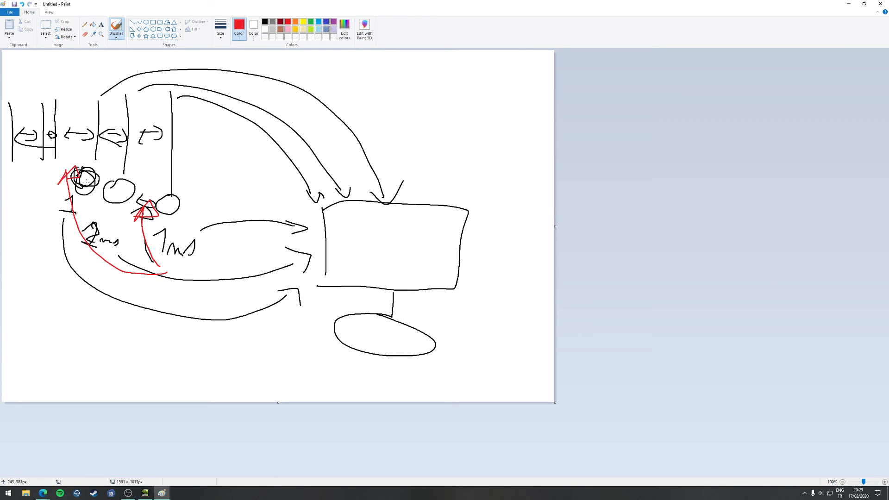
mouse_move(96, 170)
left_mouse_down()
mouse_move(135, 193)
mouse_move(103, 190)
left_mouse_up()
Close Paint without saving the drawing and return to the global 3D settings list in NVIDIA Control Panel.
left_click(873, 6)
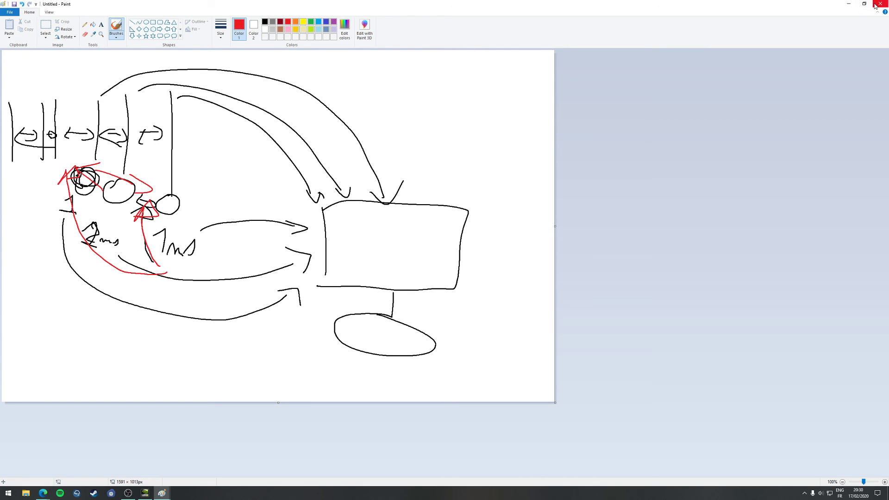
left_click(455, 243)
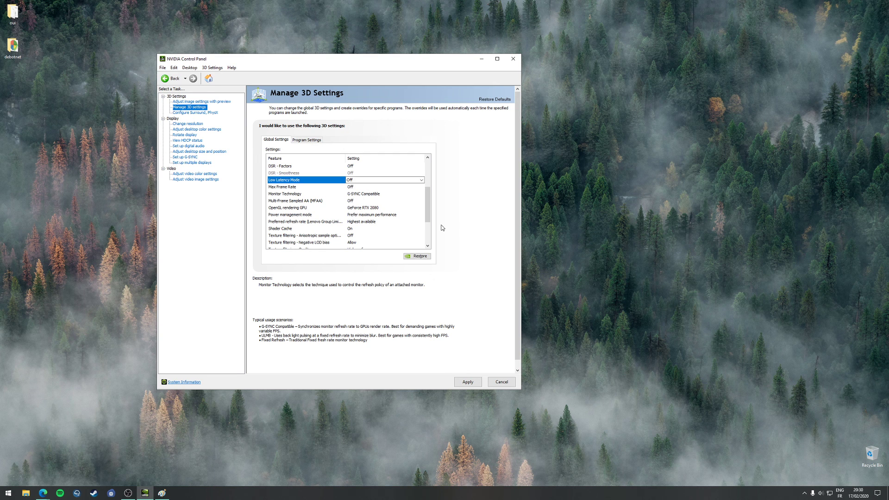
left_click(307, 140)
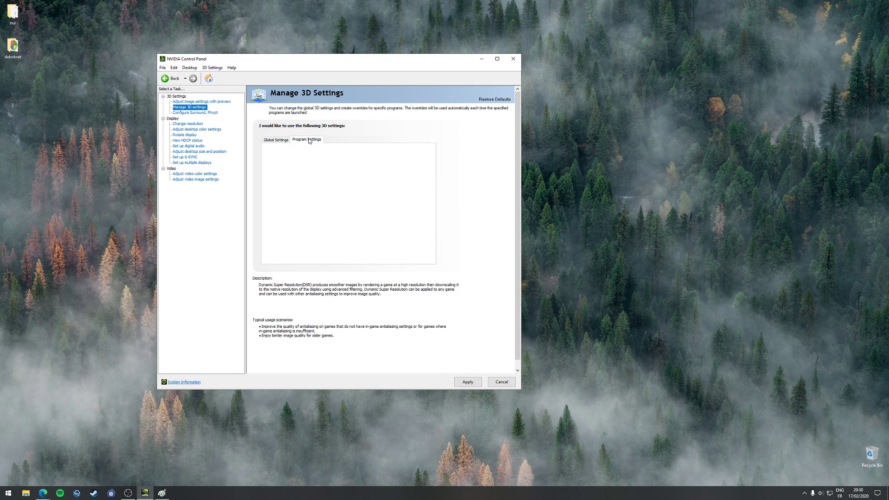
left_click(277, 140)
left_click_drag(430, 187, 427, 210)
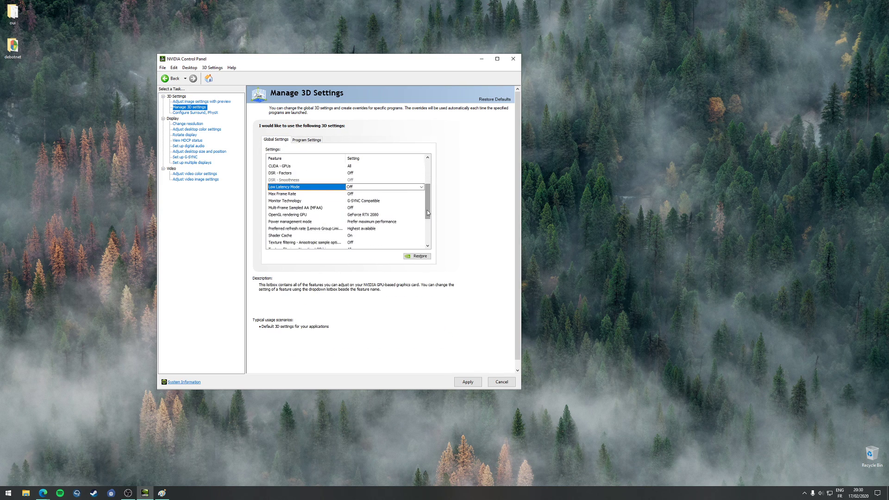
Set the global Low Latency Mode to On and select the Max Frame Rate feature.
left_click(420, 187)
left_click(366, 201)
left_click_drag(430, 186, 431, 214)
left_click(295, 181)
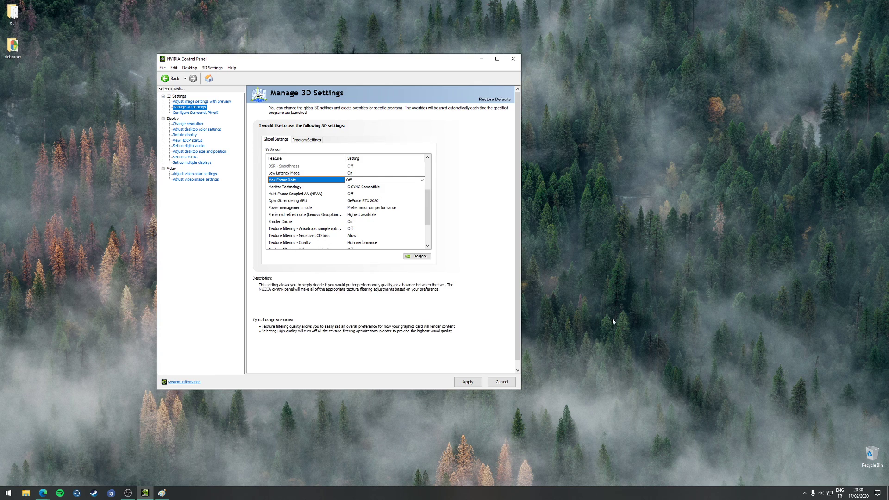
Switch to RivaTuner Statistics Server to view its framerate limit setting, minimise it, and return to the global Max Frame Rate setting.
left_click(804, 493)
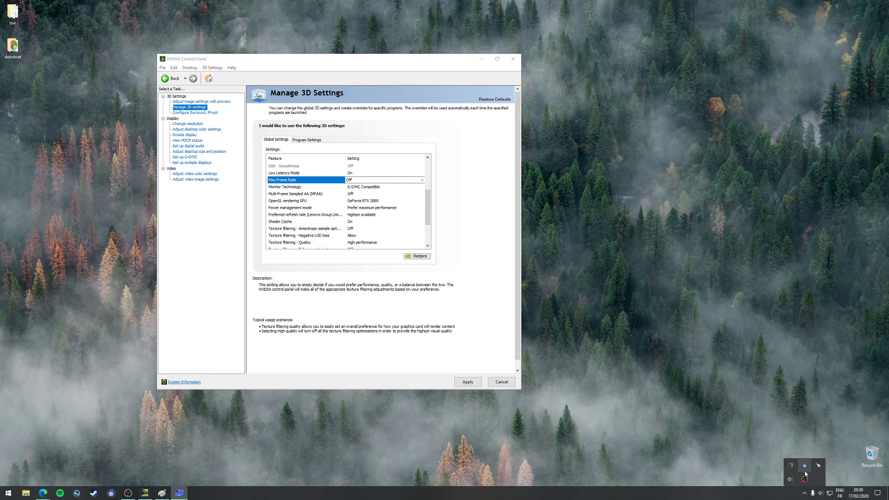
left_click_drag(888, 128, 643, 128)
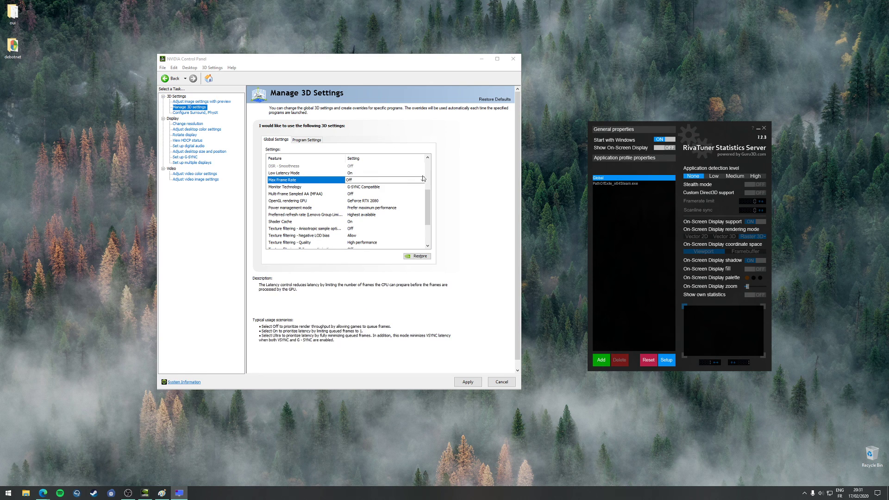
left_click(758, 129)
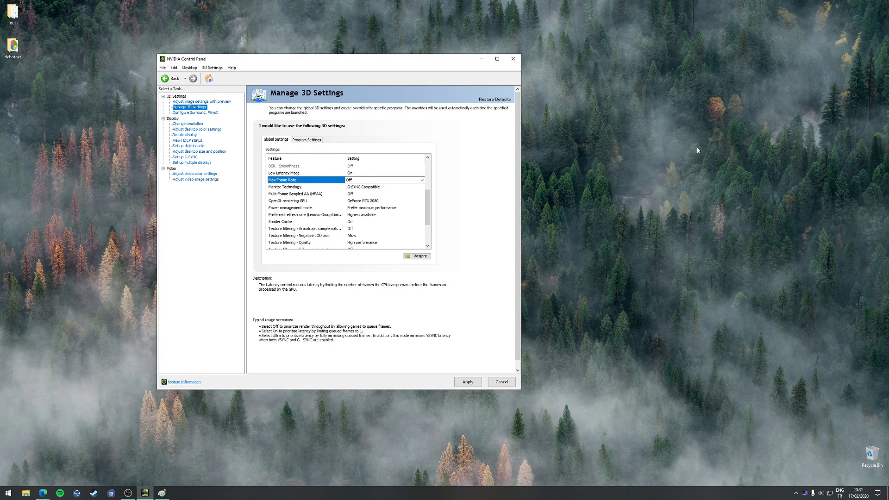
left_click(359, 181)
left_click(359, 181)
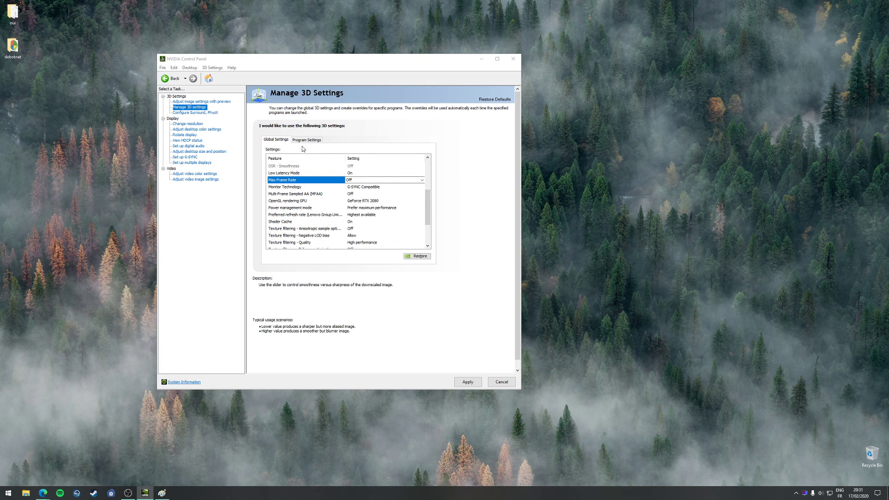
In the program-specific settings for Minecraft, turn on Max Frame Rate and set it to 431 FPS.
left_click(311, 141)
left_click(315, 158)
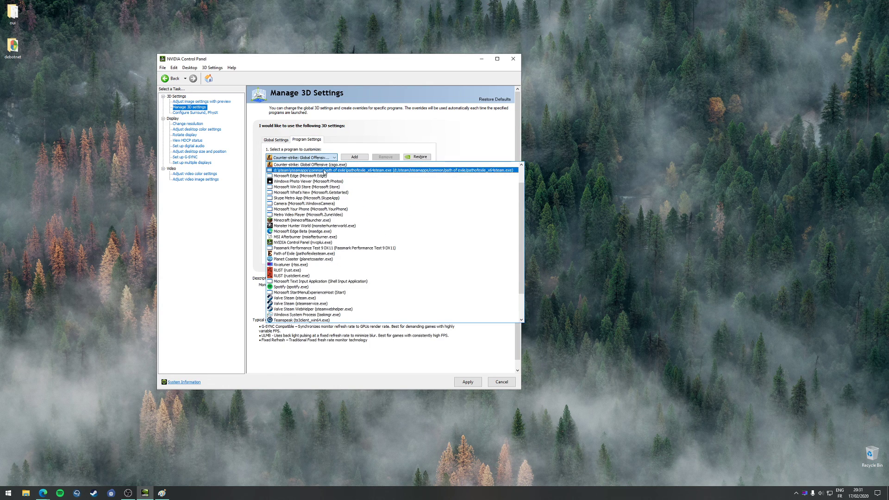
left_click(308, 220)
scroll(428, 199, "down", 2)
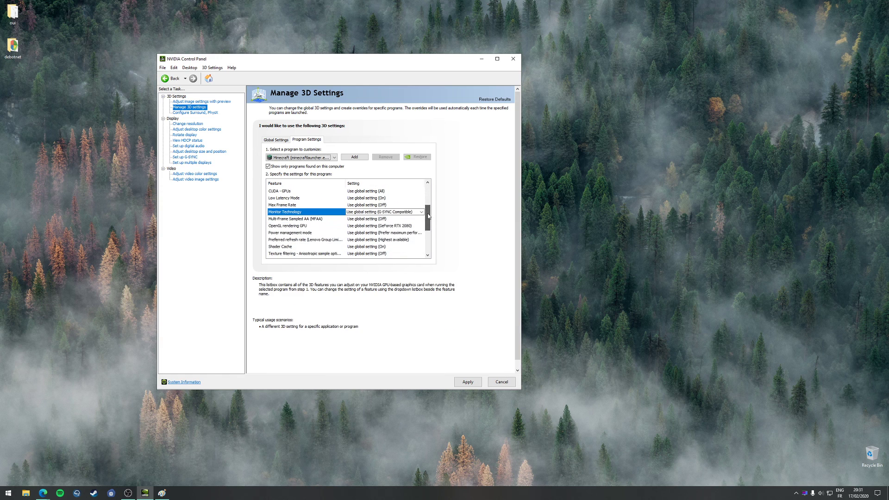
left_click(361, 205)
left_click(364, 242)
left_click_drag(368, 257, 404, 262)
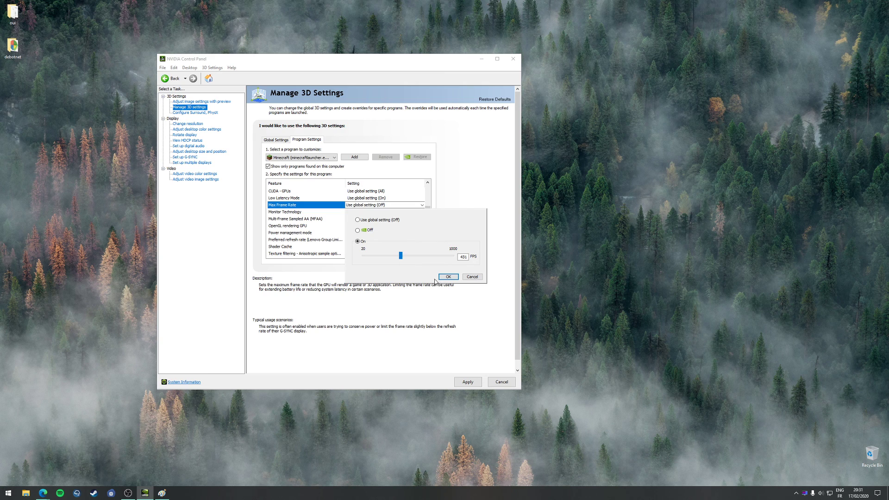
left_click(448, 277)
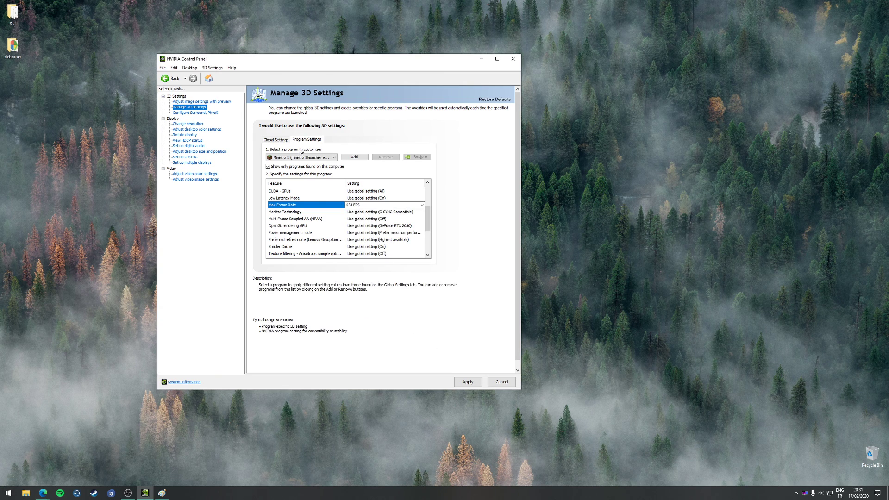
Return to the global settings and view the available Monitor Technology options, keeping the current choice.
left_click(282, 140)
scroll(425, 210, "down", 2)
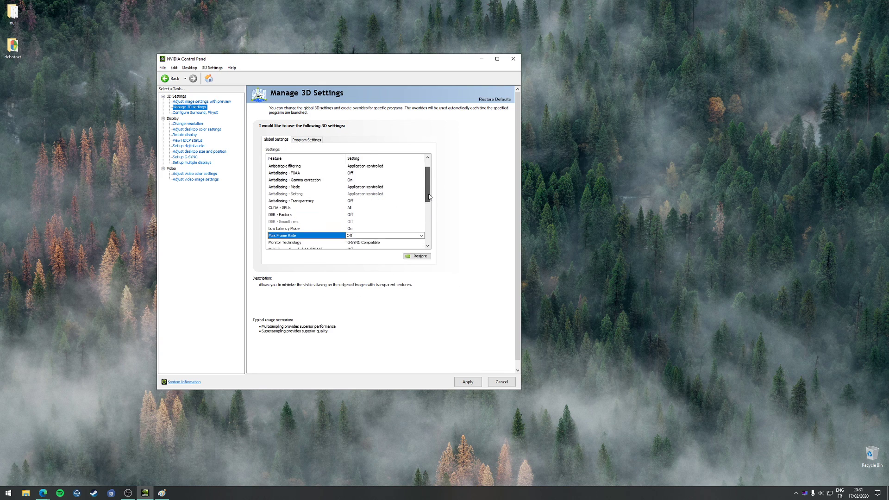
left_click(298, 202)
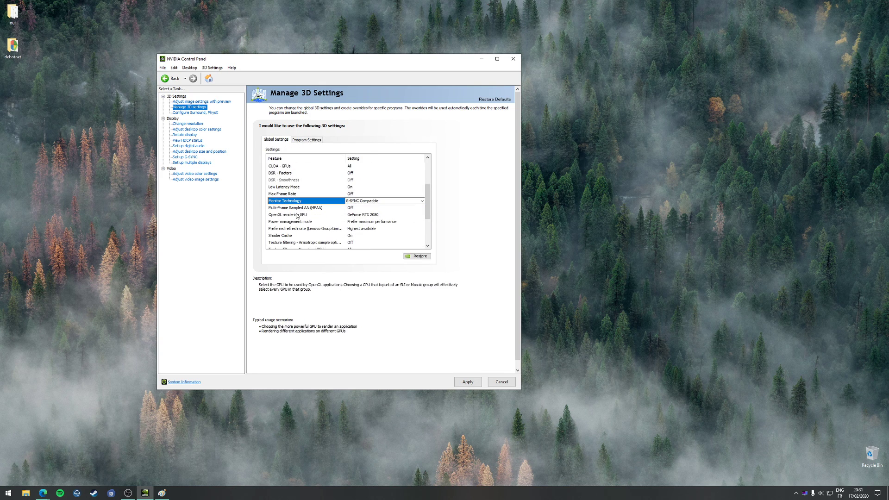
left_click(417, 201)
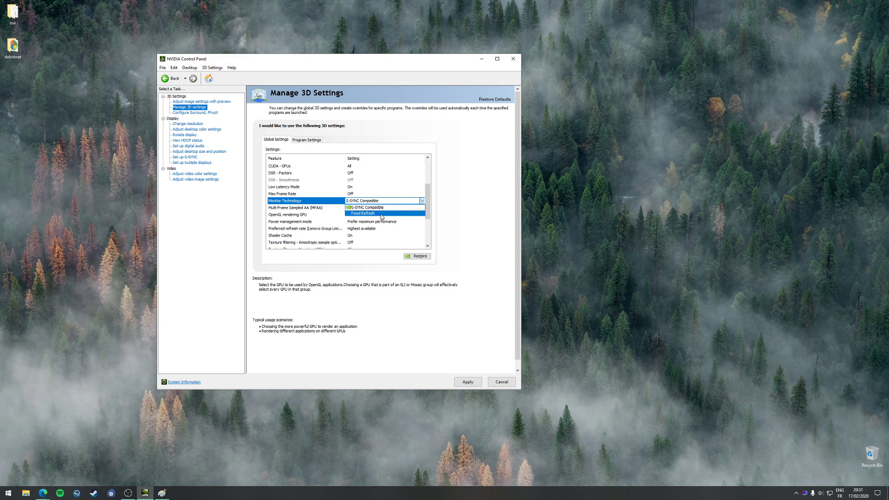
left_click(451, 216)
Review Minecraft's program-specific feature list and go back to the global feature list.
left_click(305, 140)
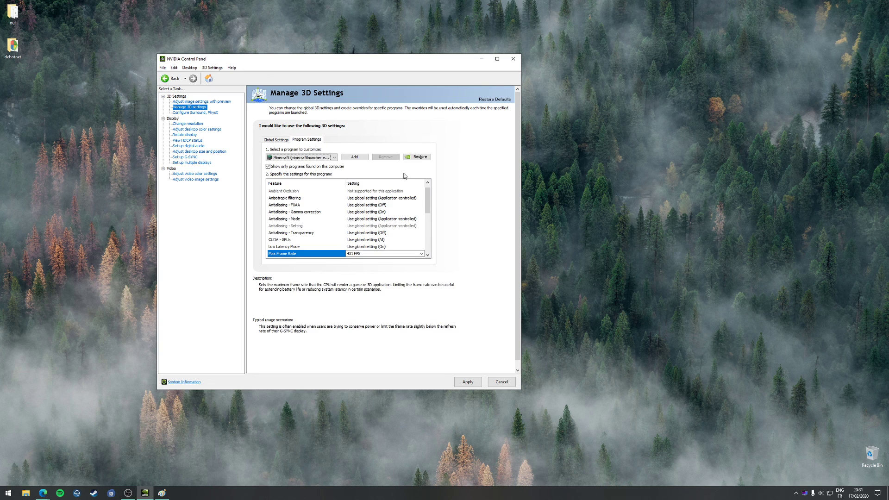
scroll(429, 198, "up", 2)
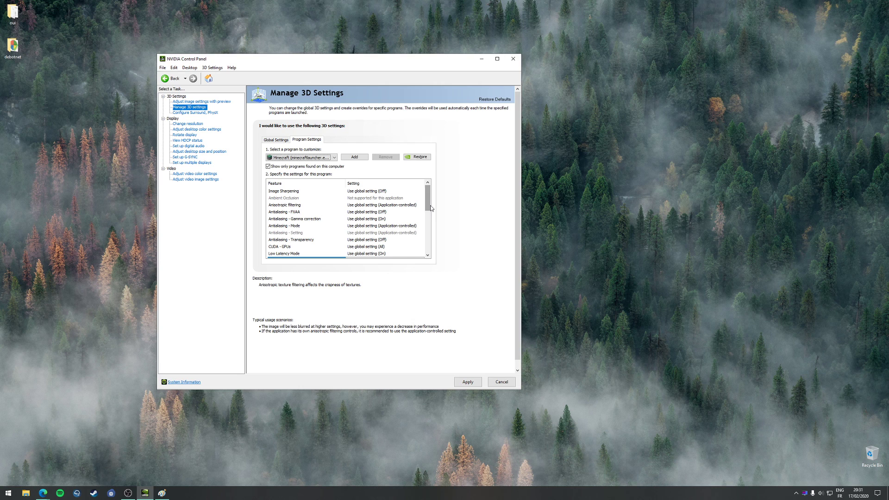
left_click(284, 139)
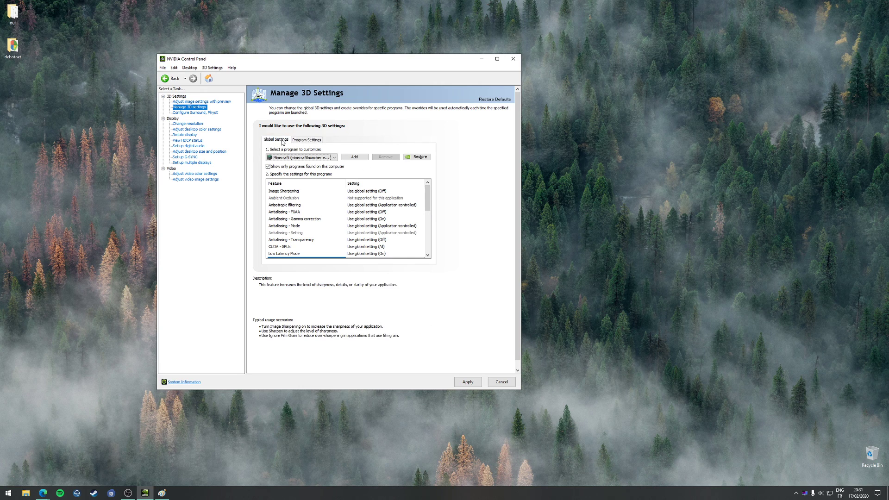
scroll(333, 217, "down", 3)
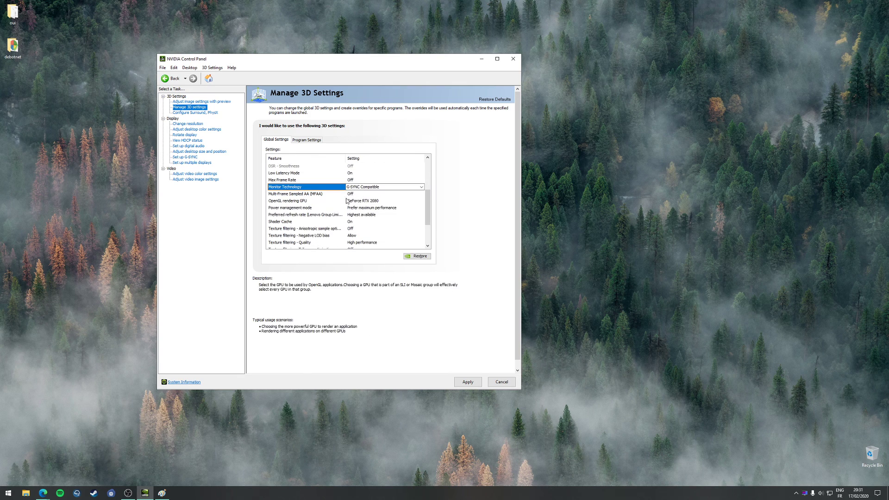
Examine the Multi-Frame Sampled AA (MFAA) feature together with the other global antialiasing settings.
left_click(319, 194)
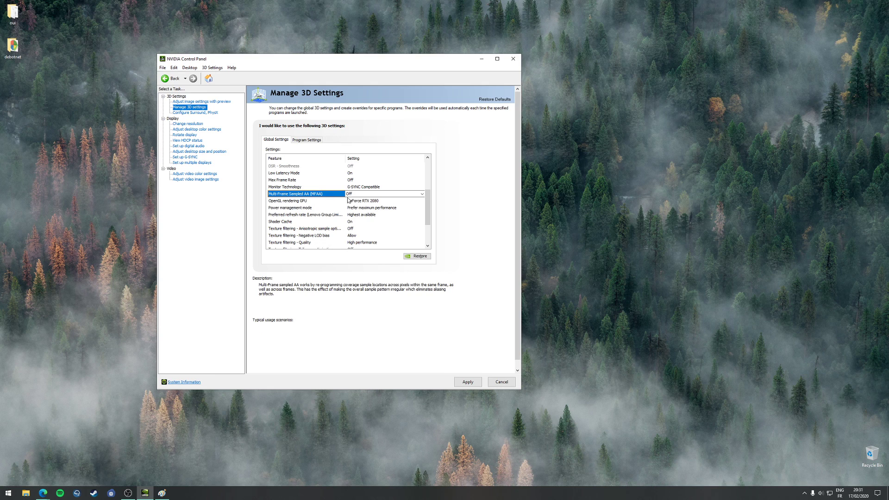
scroll(359, 172, "up", 4)
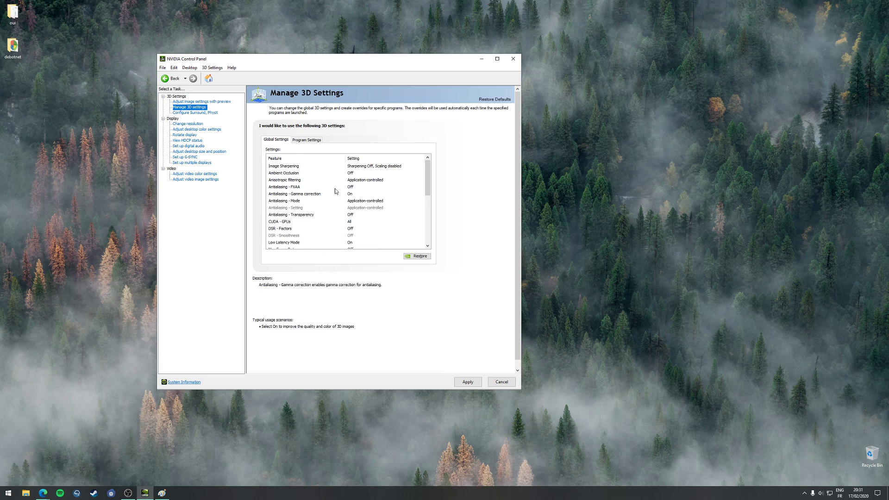
left_click_drag(428, 174, 428, 208)
left_click(414, 187)
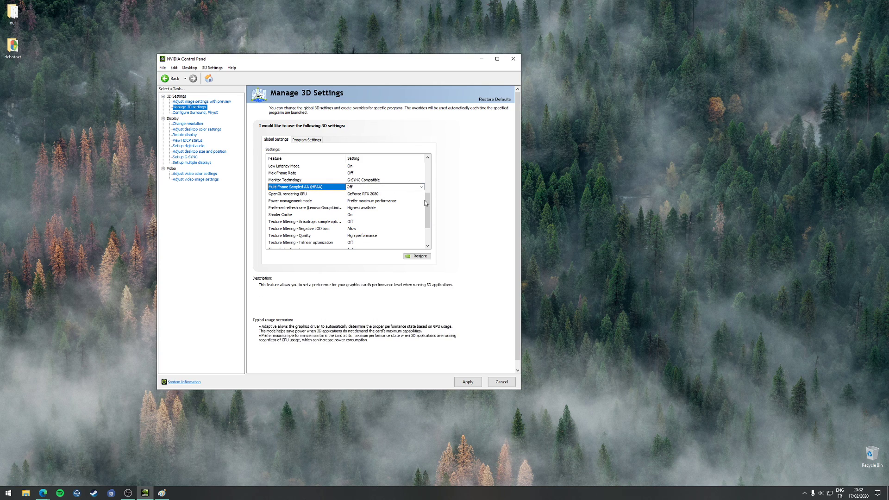
scroll(421, 211, "down", 1)
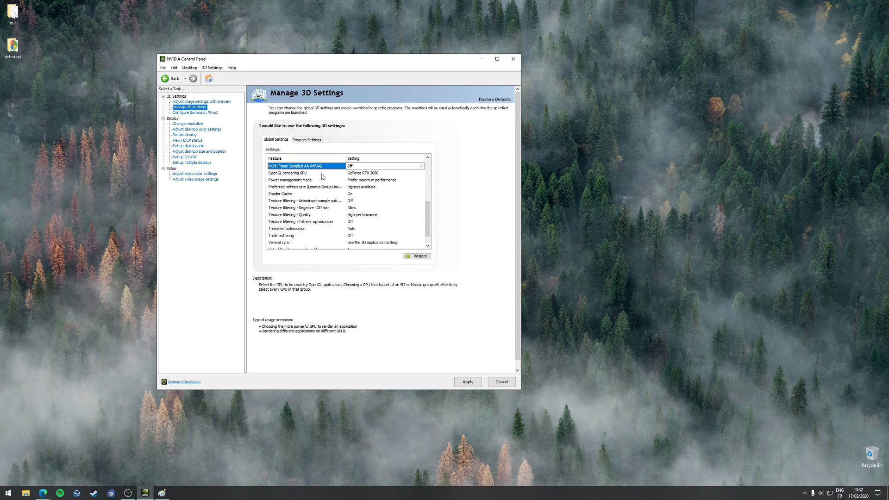
Set the global OpenGL rendering GPU to Auto-select.
left_click(327, 173)
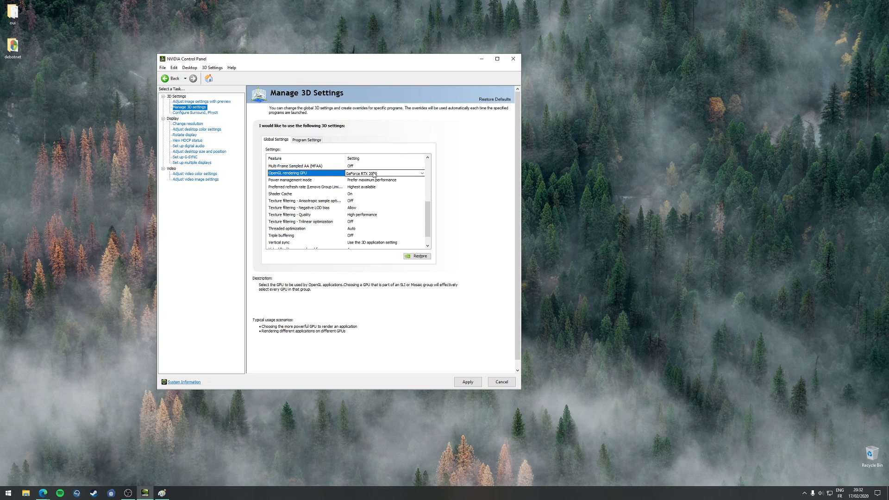
left_click(422, 174)
left_click(401, 179)
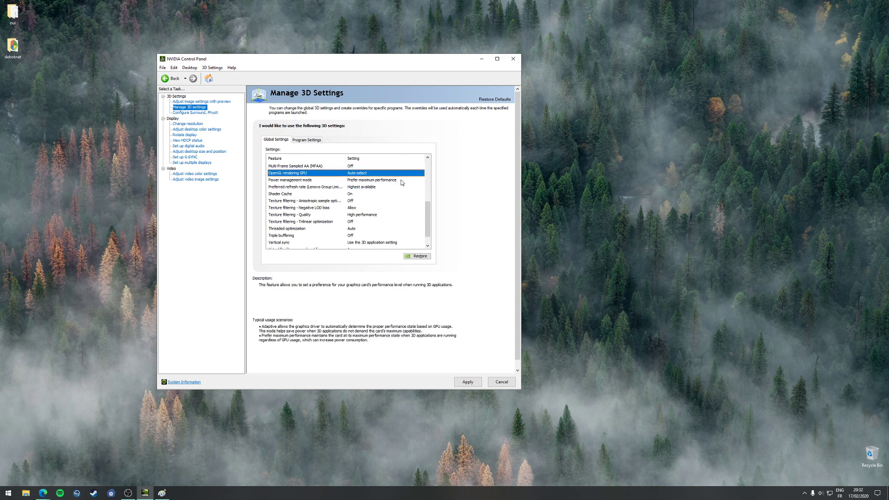
left_click(411, 172)
left_click(430, 189)
left_click_drag(430, 190, 431, 219)
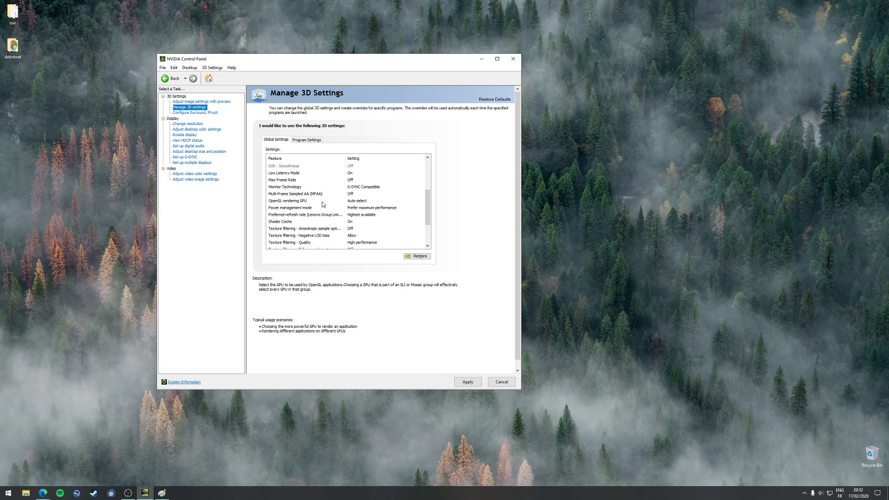
Set the global OpenGL rendering GPU to GeForce RTX 2080.
left_click(379, 203)
left_click(422, 201)
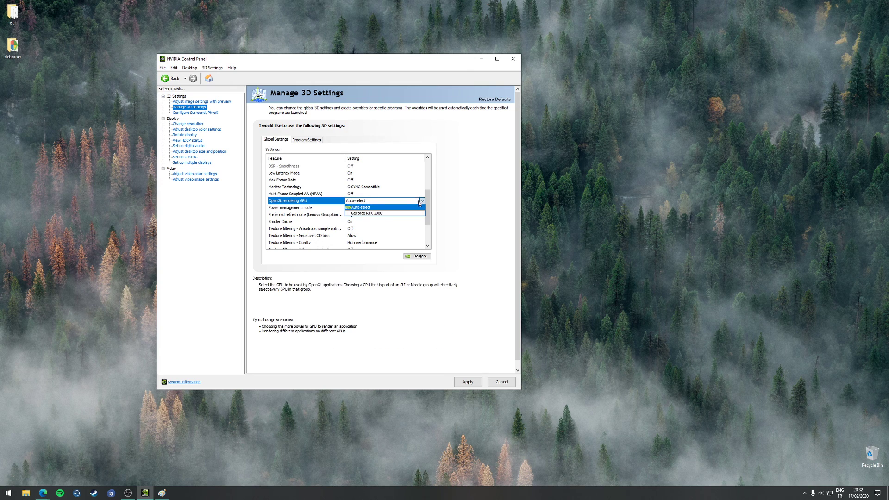
left_click(386, 213)
scroll(427, 221, "down", 3)
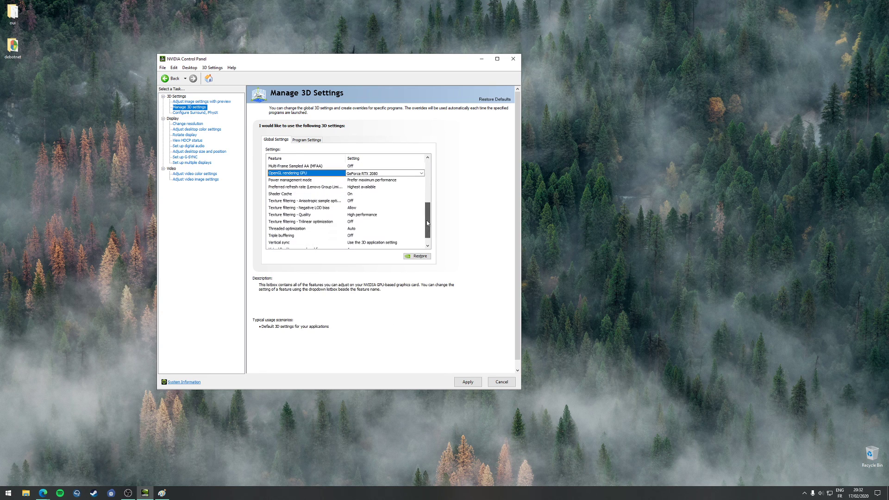
scroll(426, 222, "down", 1)
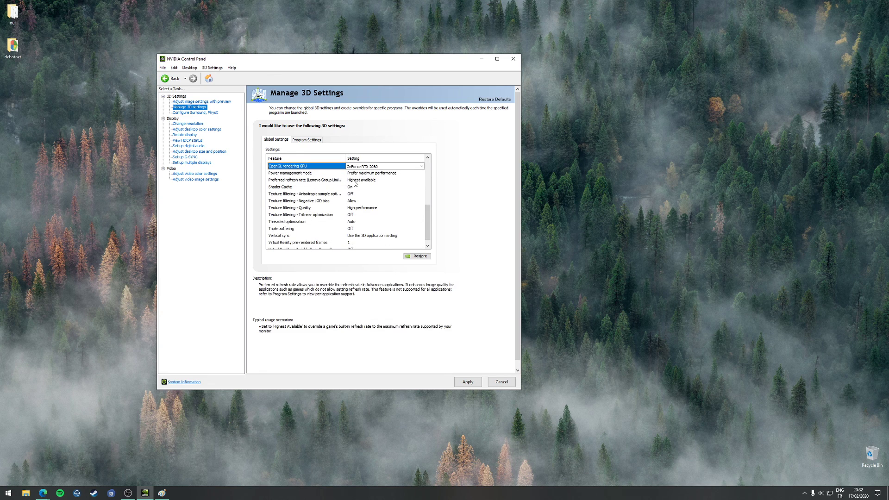
Set the global Power management mode to Optimal power.
left_click(298, 174)
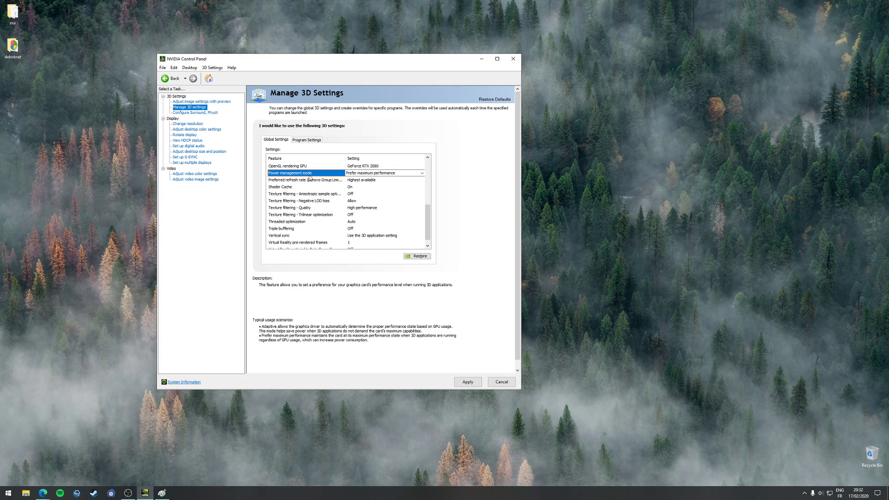
left_click(422, 173)
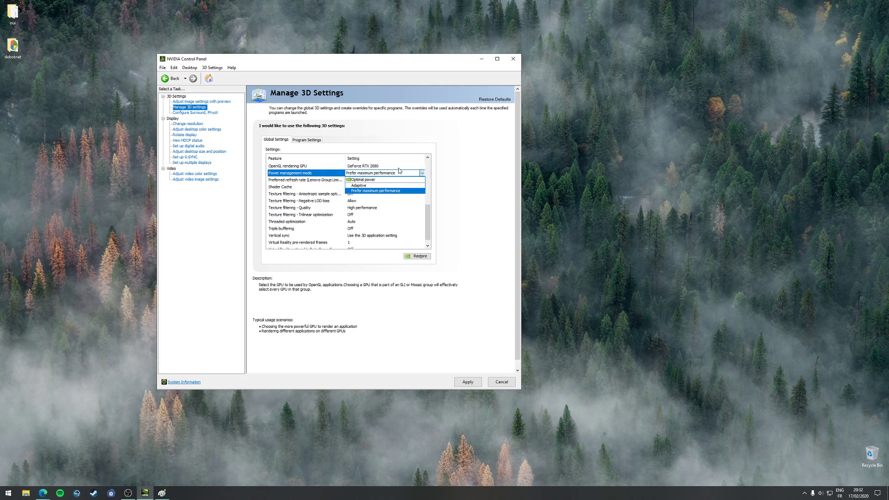
left_click(388, 180)
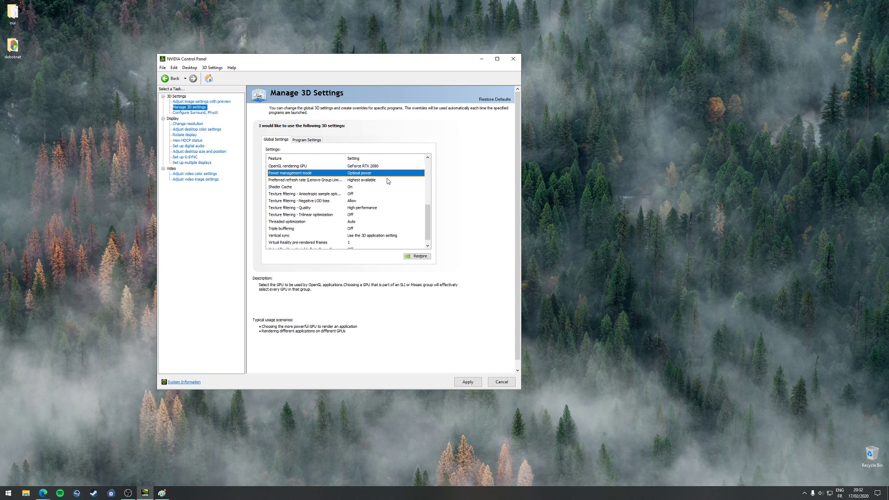
scroll(391, 178, "up", 5)
left_click_drag(426, 188, 427, 212)
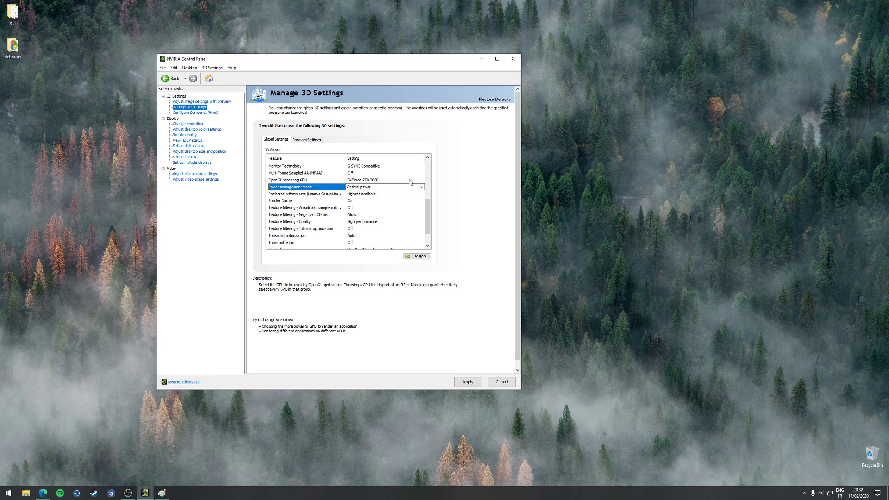
Launch TechPowerUp GPU-Z, place it beside the NVIDIA Control Panel, show its sensor readings and enlarge its window.
left_click(9, 492)
left_click(202, 385)
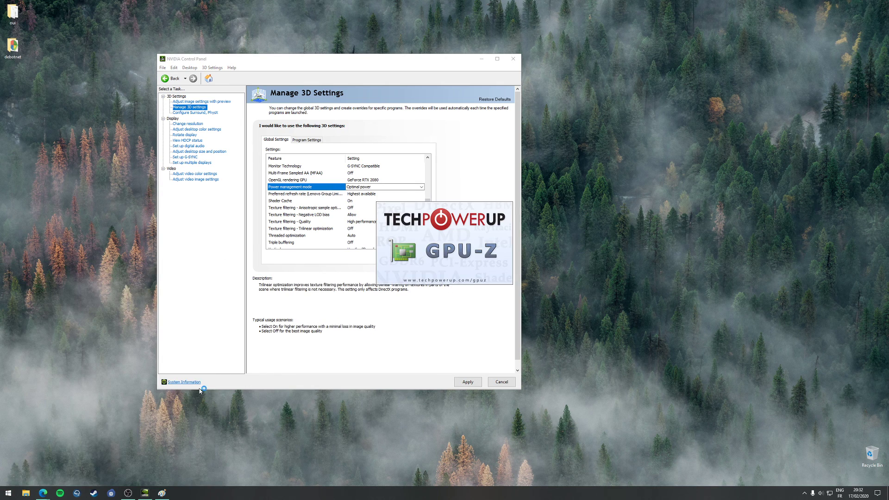
left_click_drag(484, 152, 591, 81)
left_click(573, 91)
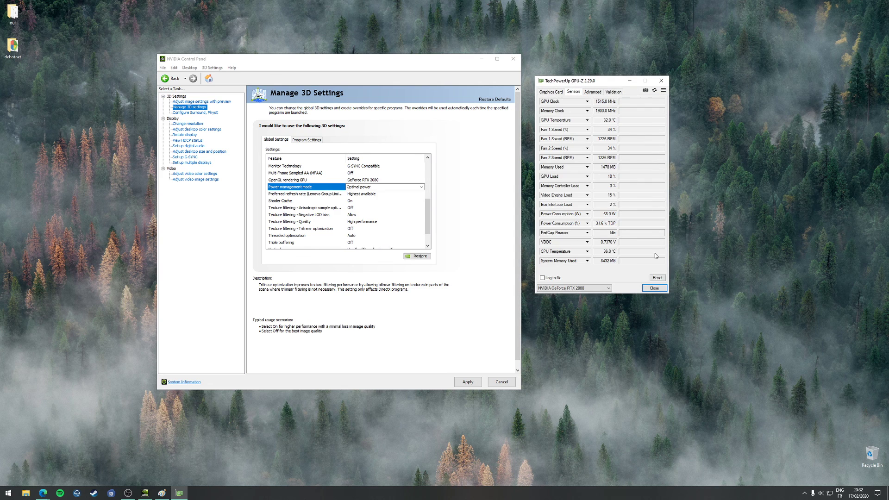
left_click_drag(670, 295, 686, 348)
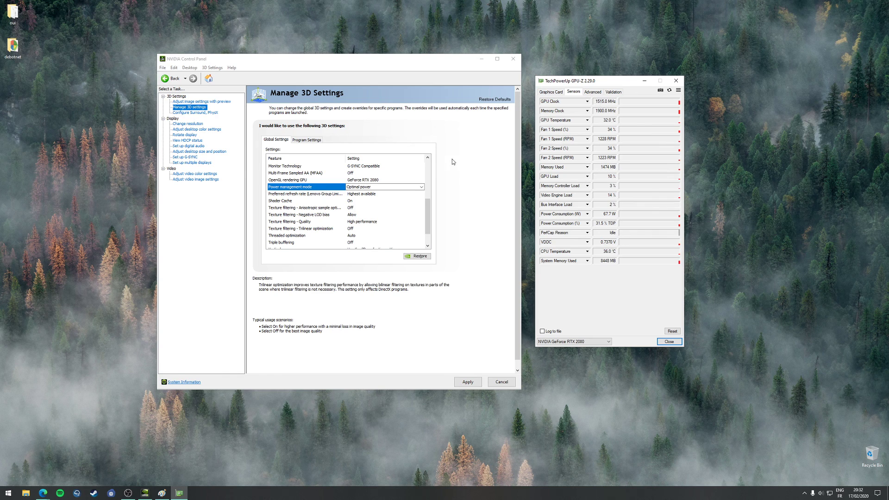
Apply the changed 3D settings in NVIDIA Control Panel and return to the Power management mode feature.
left_click(471, 382)
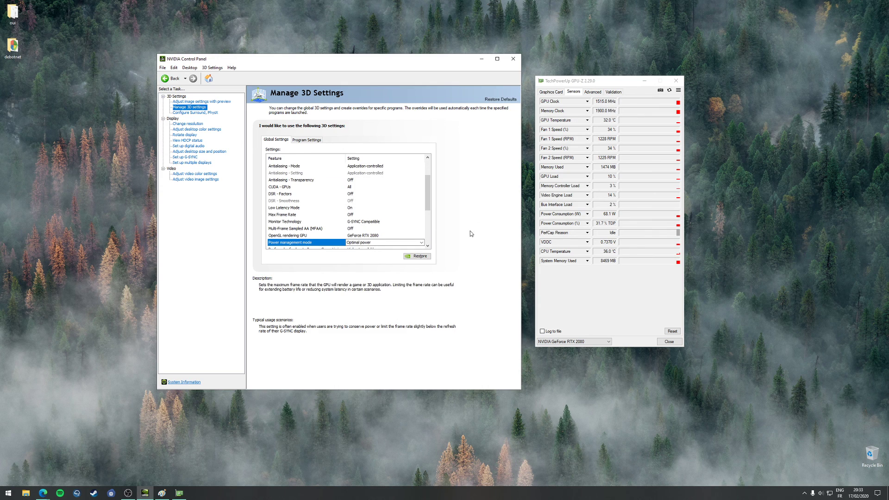
scroll(428, 211, "down", 2)
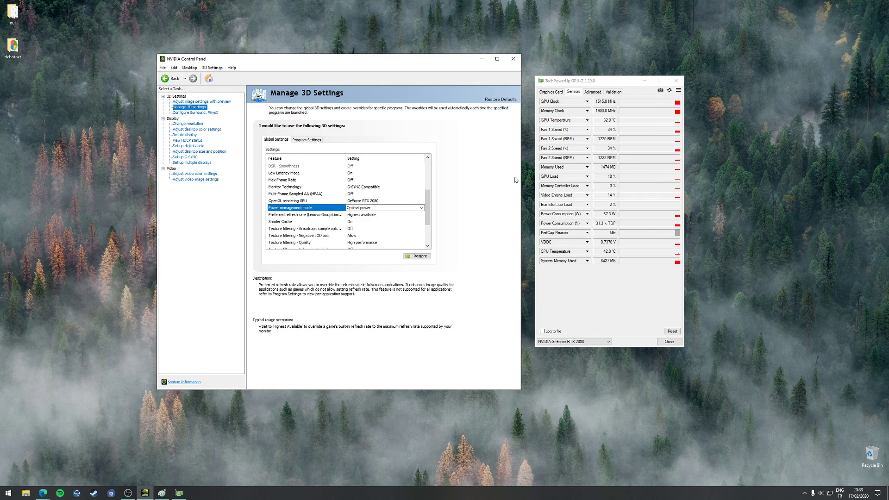
Set the global Power management mode to Prefer maximum performance and move the GPU-Z window farther from the NVIDIA Control Panel.
left_click(421, 208)
left_click(407, 226)
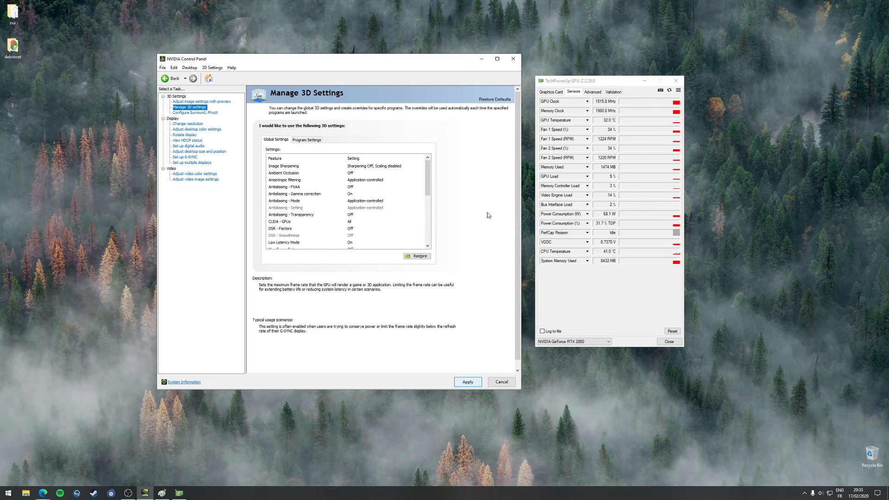
left_click_drag(598, 82, 589, 121)
left_click_drag(429, 193, 432, 211)
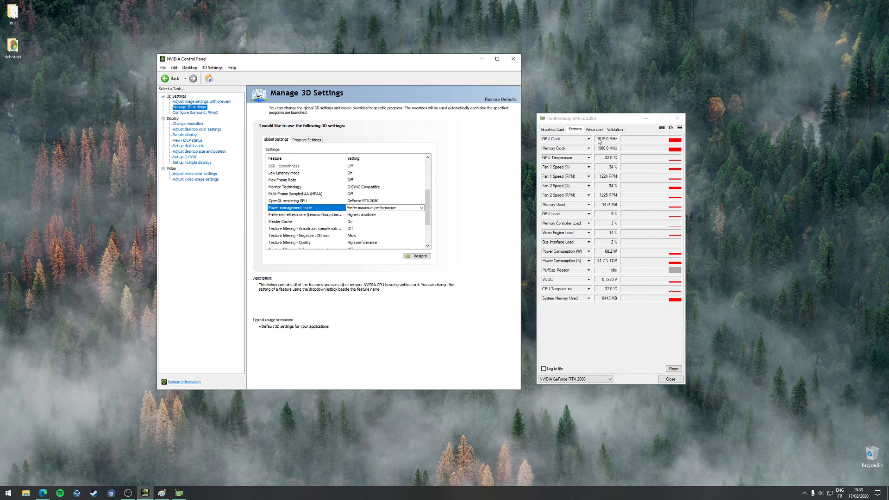
left_click_drag(595, 122, 623, 139)
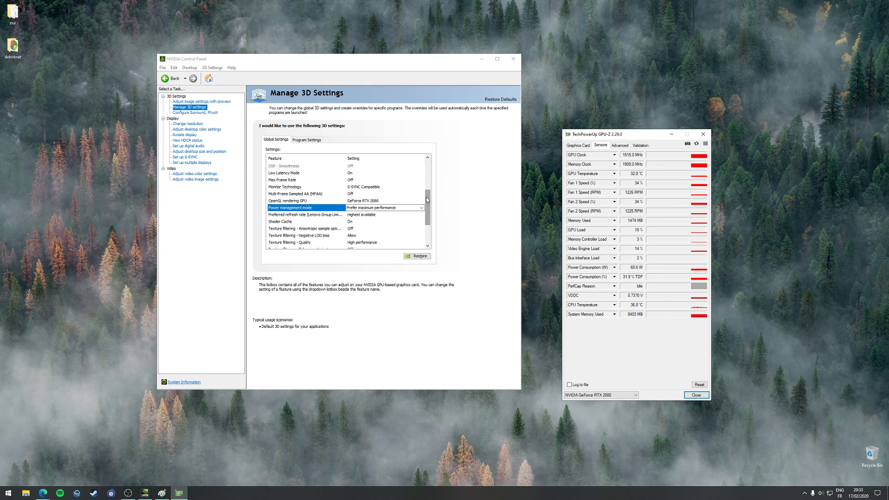
Review the available choices for the global Preferred refresh rate feature without changing it.
left_click_drag(428, 199, 430, 222)
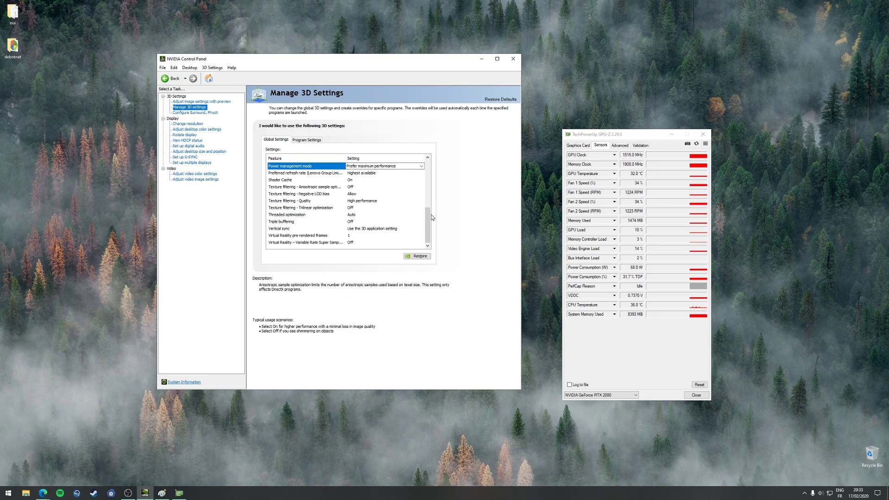
left_click_drag(430, 216, 429, 202)
left_click(420, 202)
left_click(442, 196)
left_click_drag(429, 205, 430, 207)
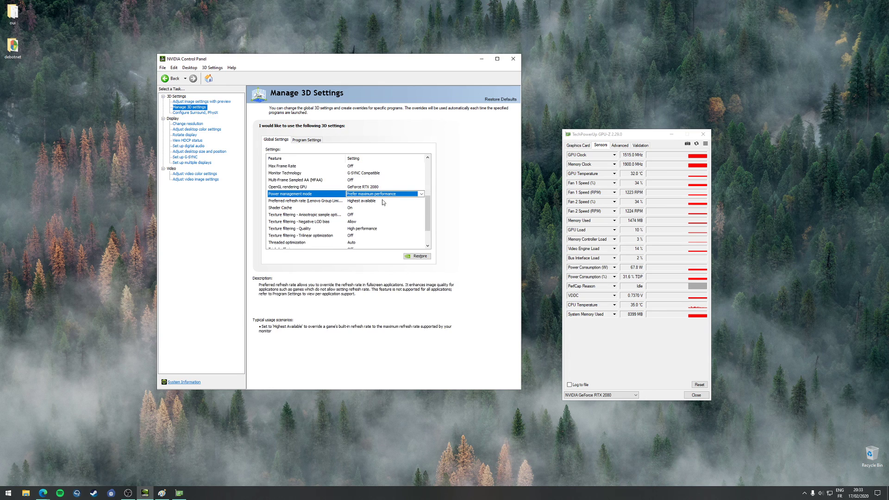
left_click(374, 202)
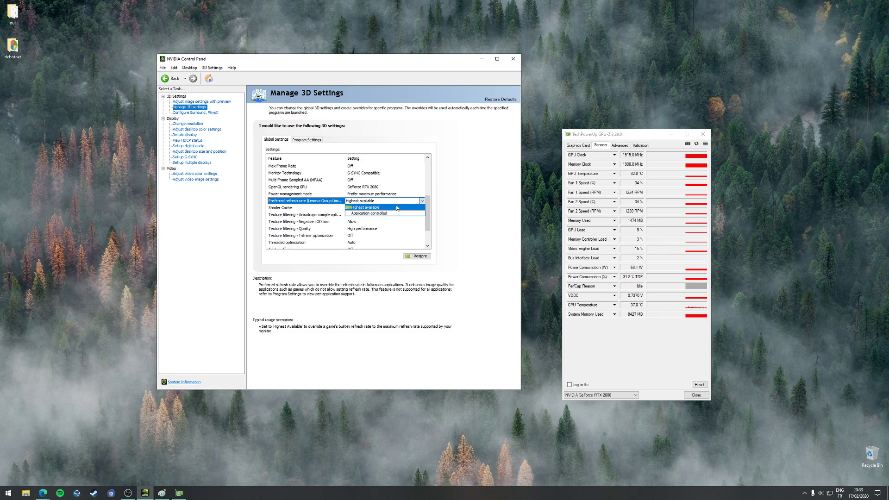
left_click(430, 203)
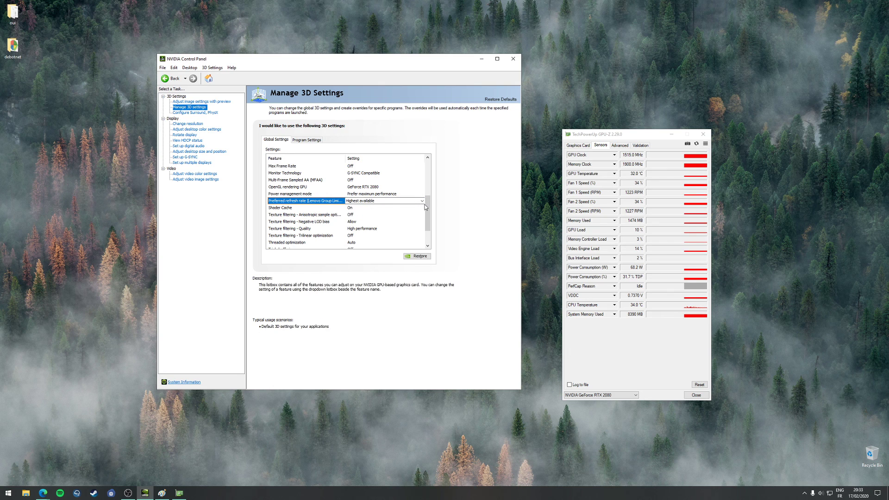
Select the Shader Cache feature and check its available options and the texture filtering features below it.
left_click(421, 208)
left_click(436, 202)
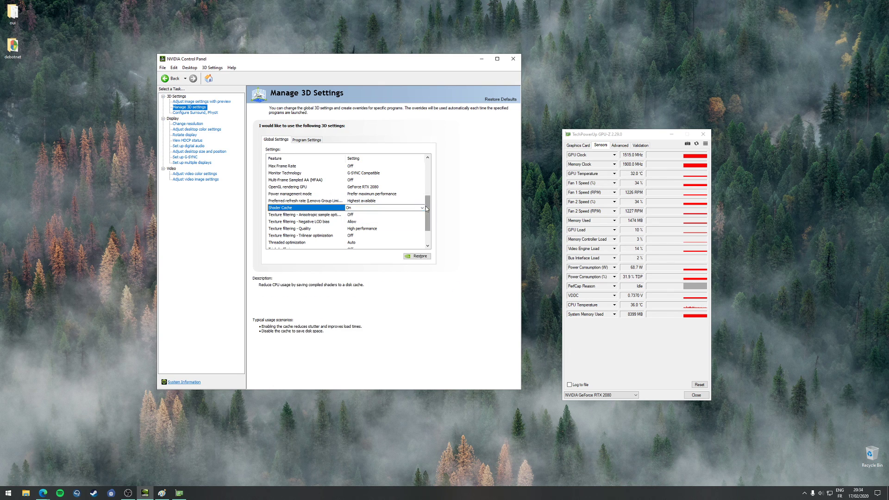
scroll(427, 213, "down", 2)
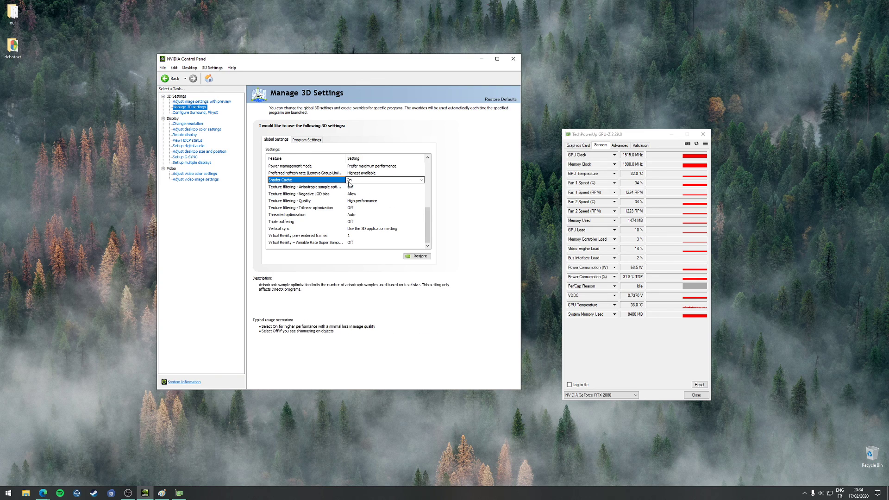
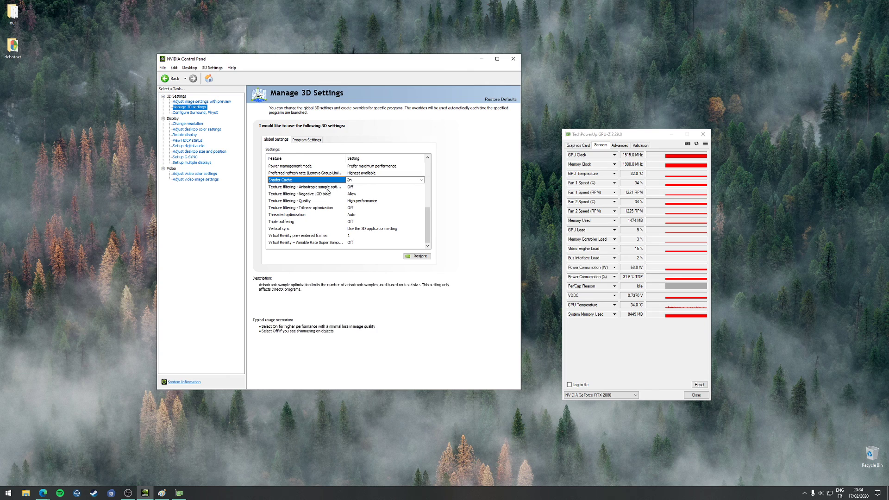
Review the choices for Texture filtering - Anisotropic sample optimization without changing it.
left_click(326, 188)
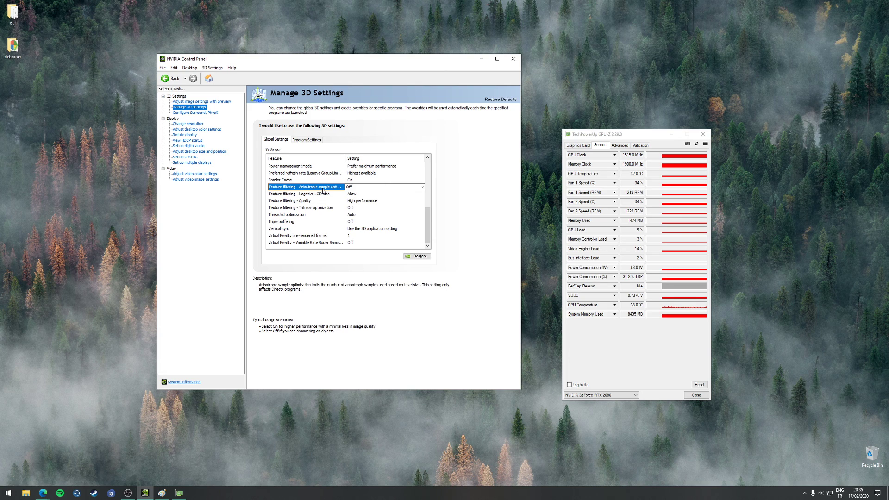
left_click(422, 189)
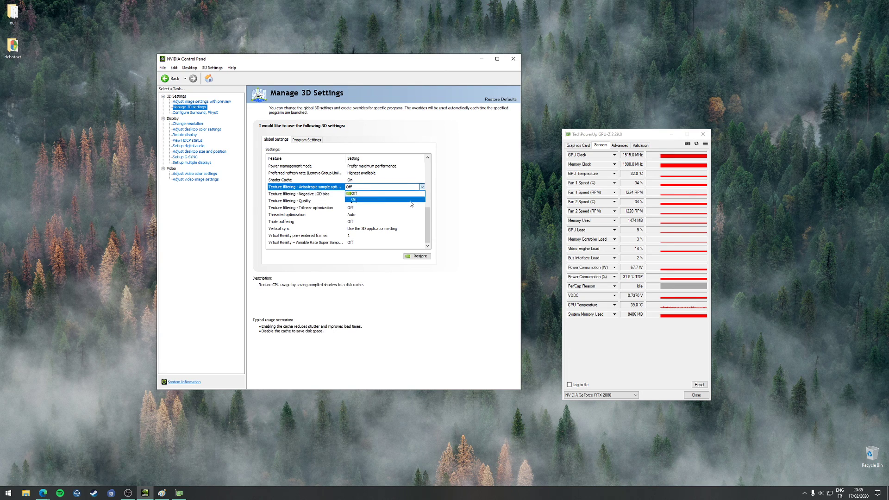
left_click(459, 207)
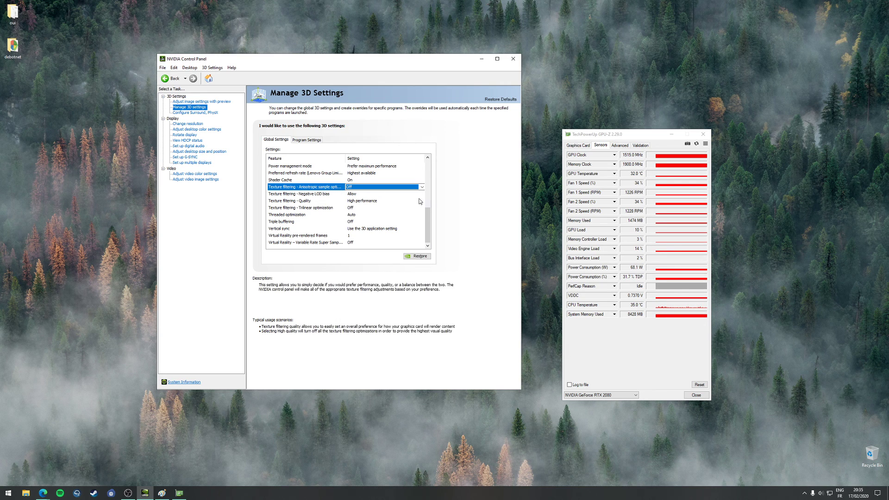
Select the Texture filtering - Negative LOD bias feature and move the GPU-Z window slightly closer to the Control Panel.
left_click(326, 195)
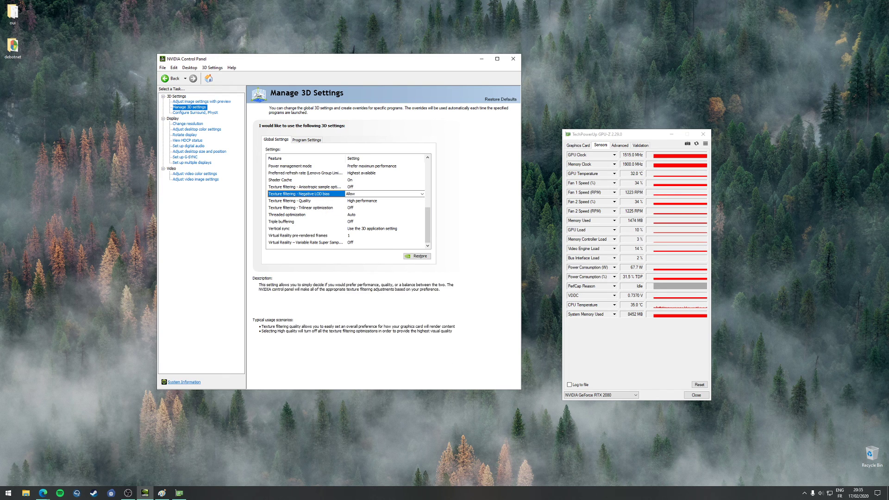
key("alt+Tab")
left_click_drag(619, 134, 606, 128)
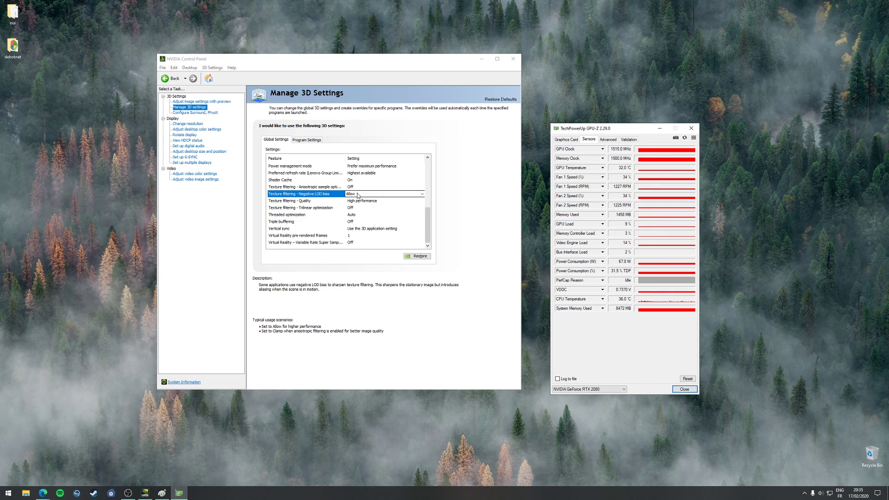
Switch Texture filtering - Quality to High quality and return it to High performance.
left_click(318, 201)
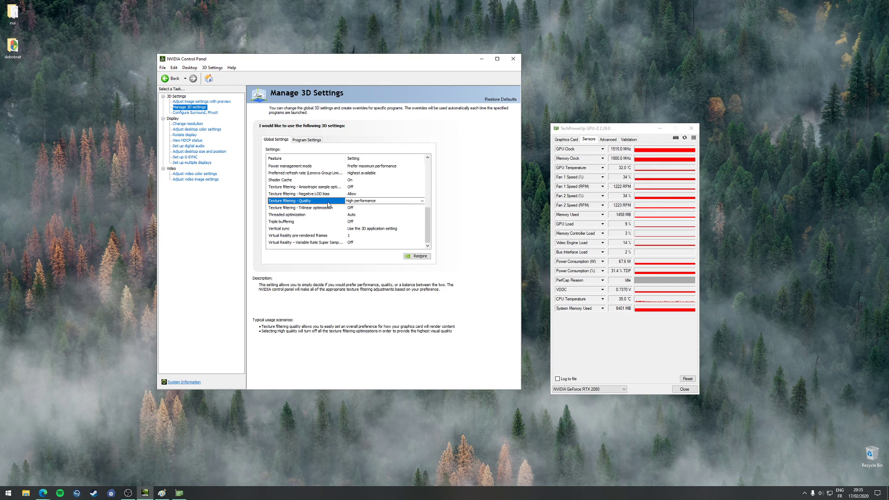
left_click(373, 201)
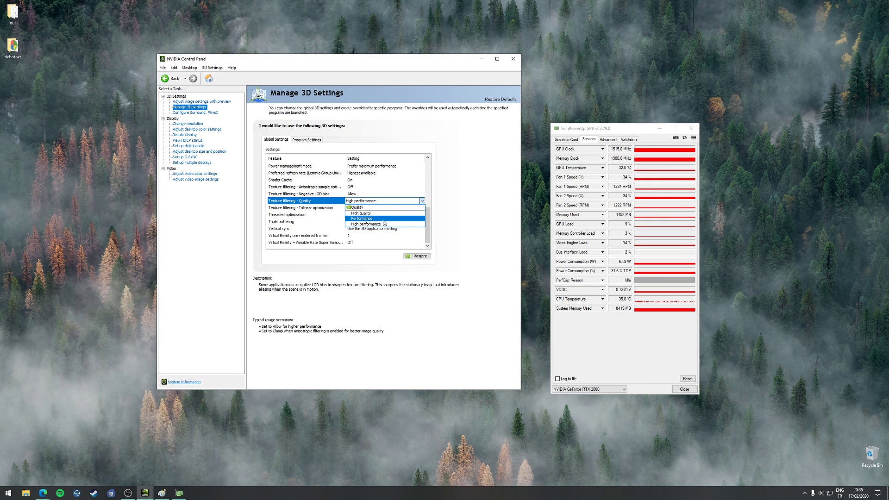
left_click(381, 214)
scroll(384, 213, "up", 2)
left_click(390, 201)
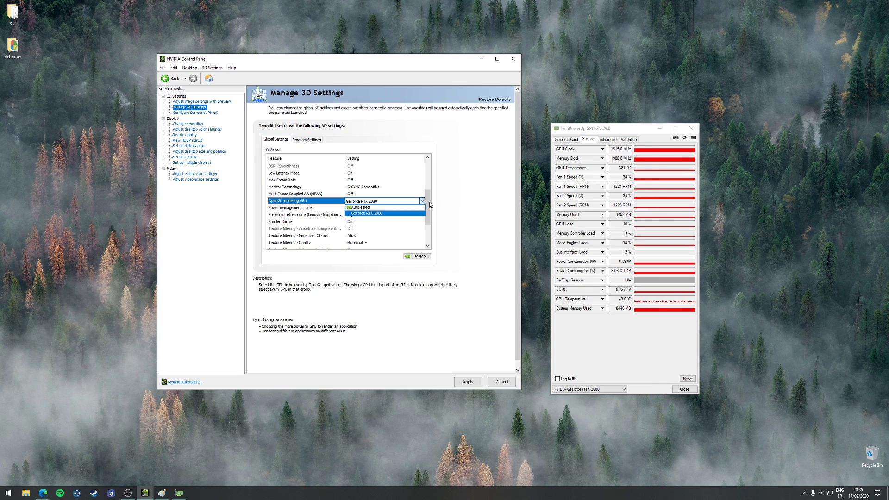
left_click(430, 202)
scroll(417, 222, "down", 2)
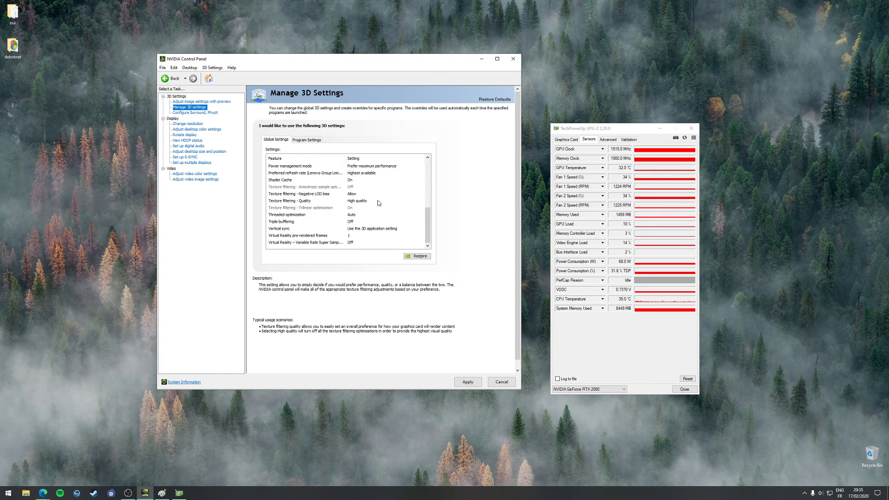
left_click(378, 202)
left_click(375, 227)
scroll(378, 209, "up", 2)
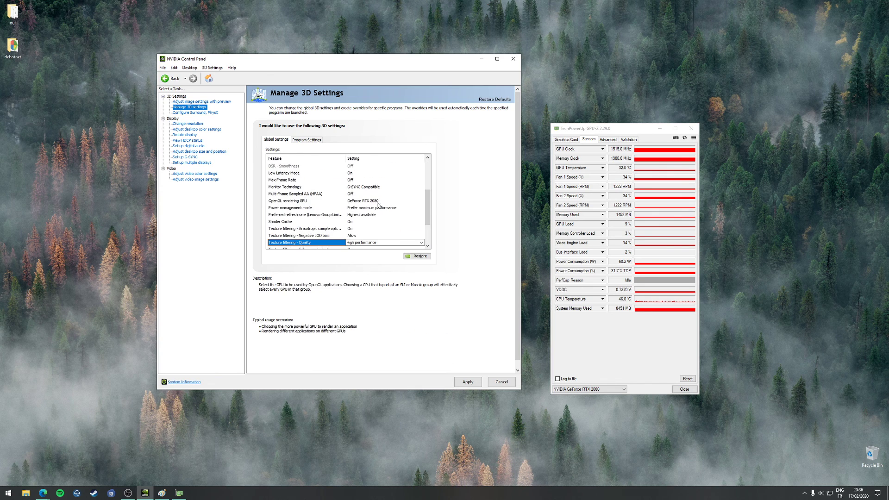
scroll(419, 207, "down", 2)
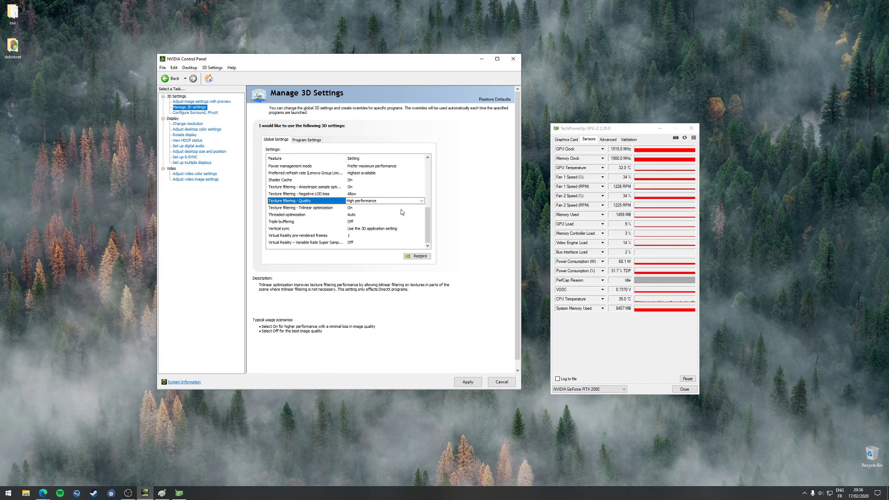
Look at Texture filtering - Trilinear optimization and set Threaded optimization to Off.
left_click(319, 208)
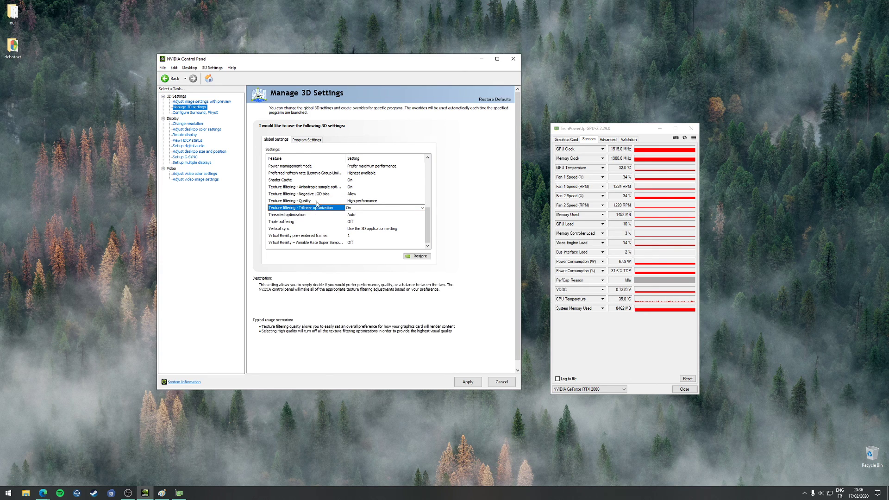
left_click(289, 216)
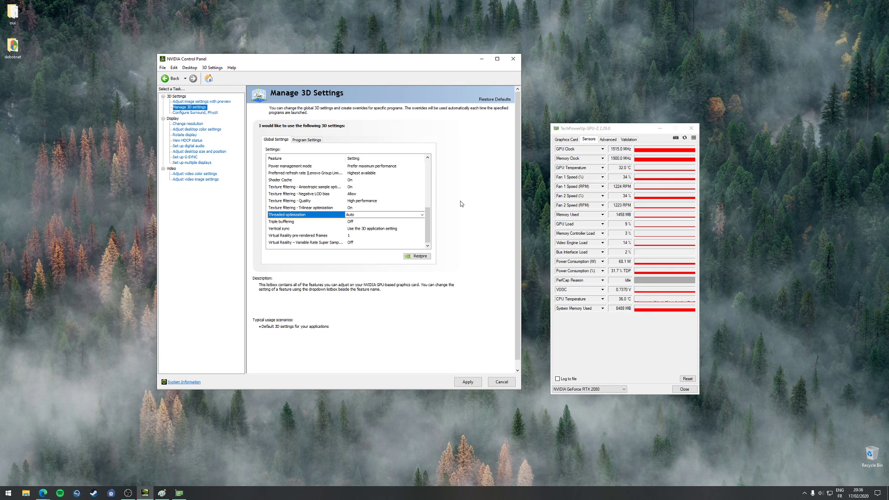
left_click(423, 215)
left_click(403, 228)
scroll(417, 217, "up", 2)
left_click(418, 215)
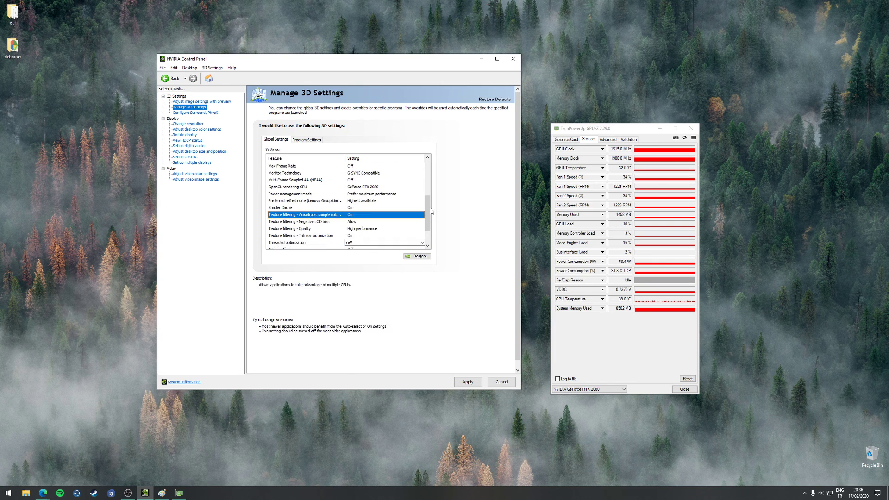
scroll(408, 218, "down", 2)
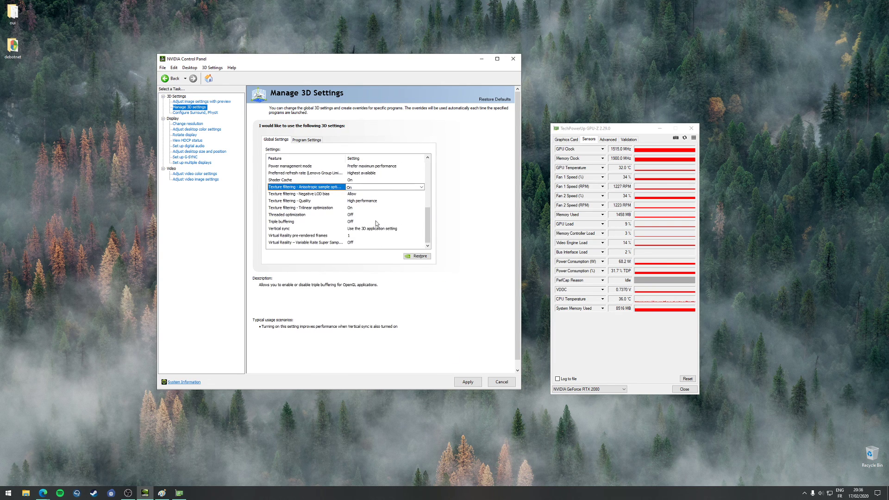
Set the global Threaded optimization back to Auto.
left_click(358, 221)
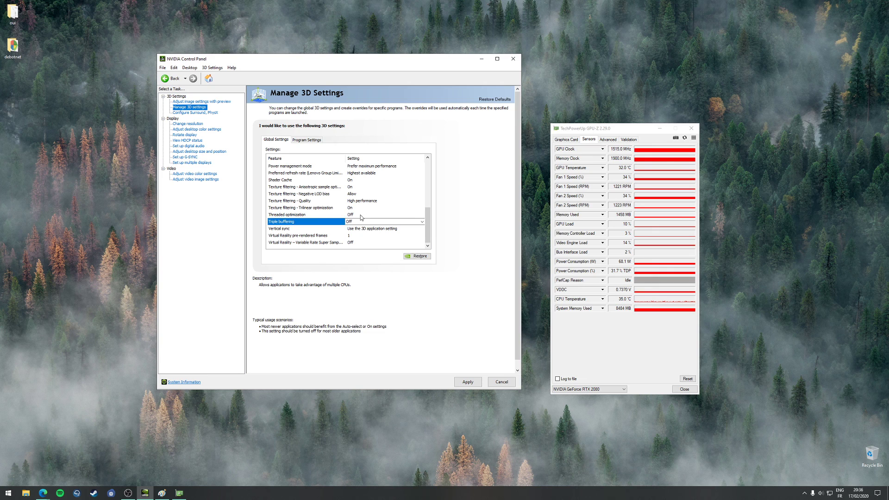
left_click(368, 215)
left_click(370, 216)
left_click(397, 221)
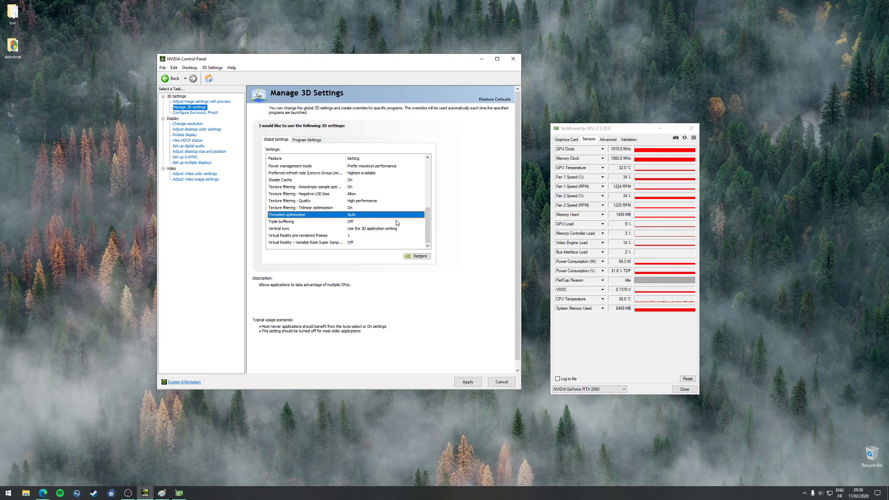
scroll(402, 215, "up", 2)
scroll(427, 230, "down", 2)
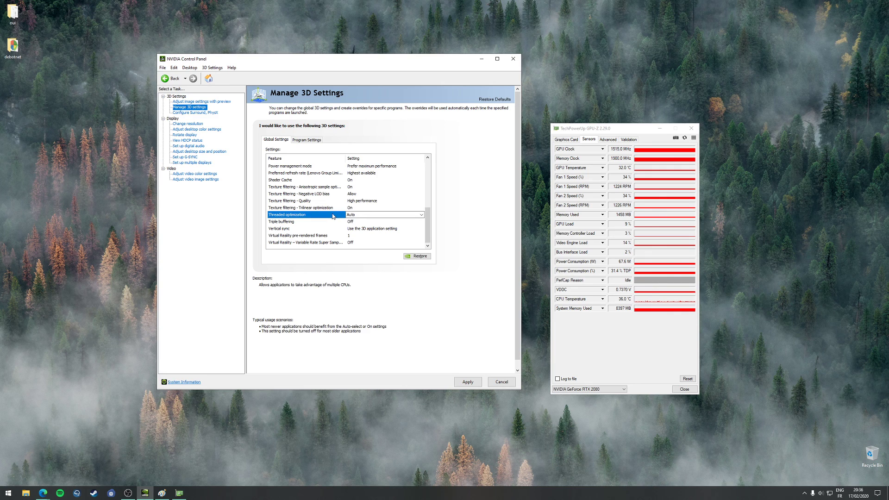
Check the choices for Threaded optimization without changing it and select the Triple buffering feature.
left_click(422, 215)
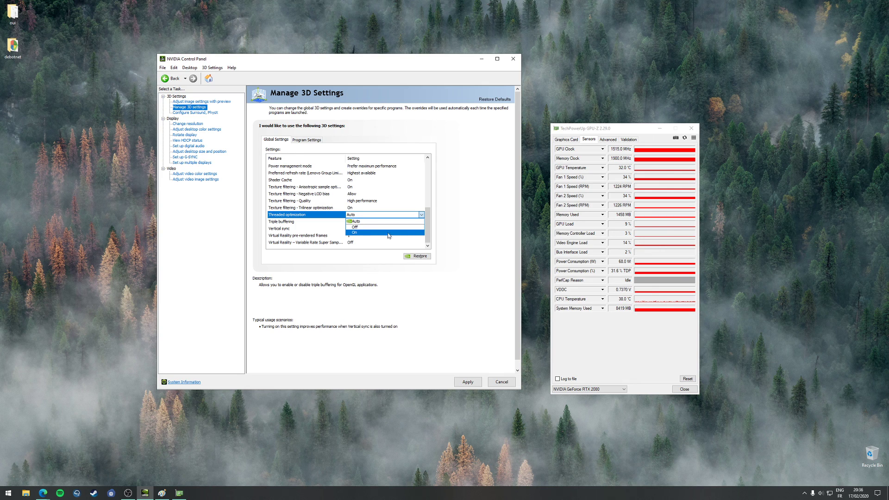
left_click(484, 231)
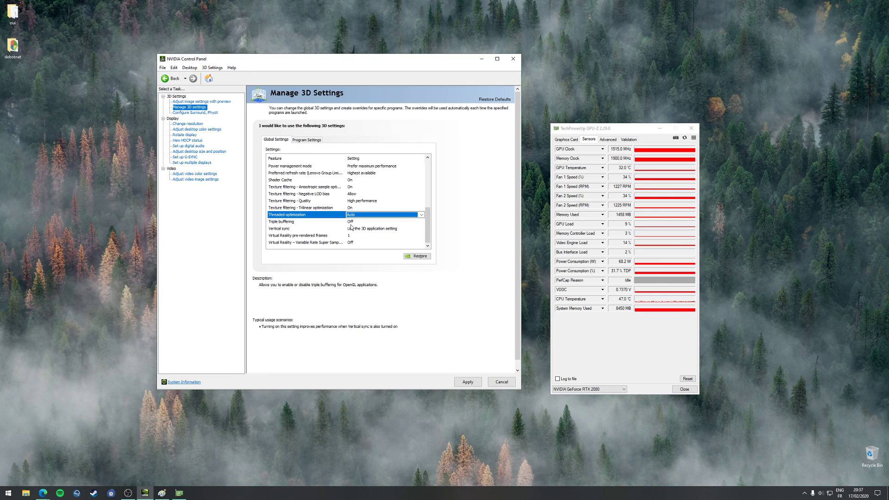
left_click(309, 222)
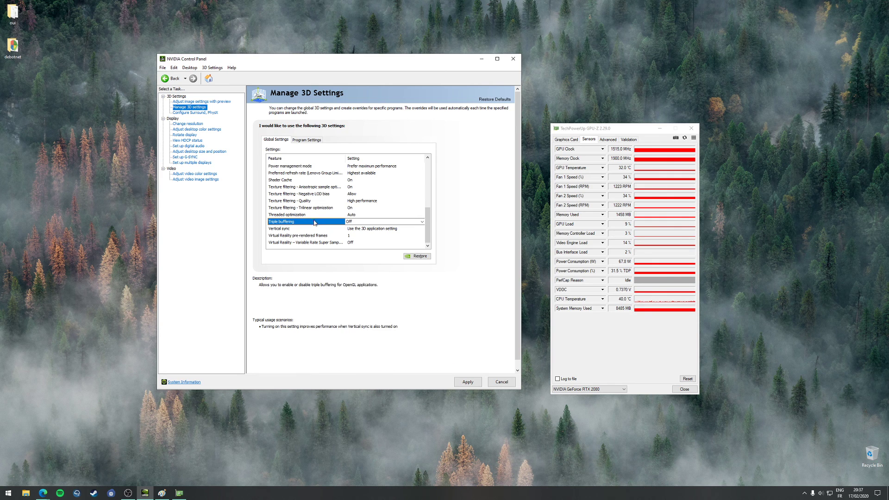
Check the choices for Vertical sync without changing it and briefly visit the G-SYNC setup page.
left_click(315, 228)
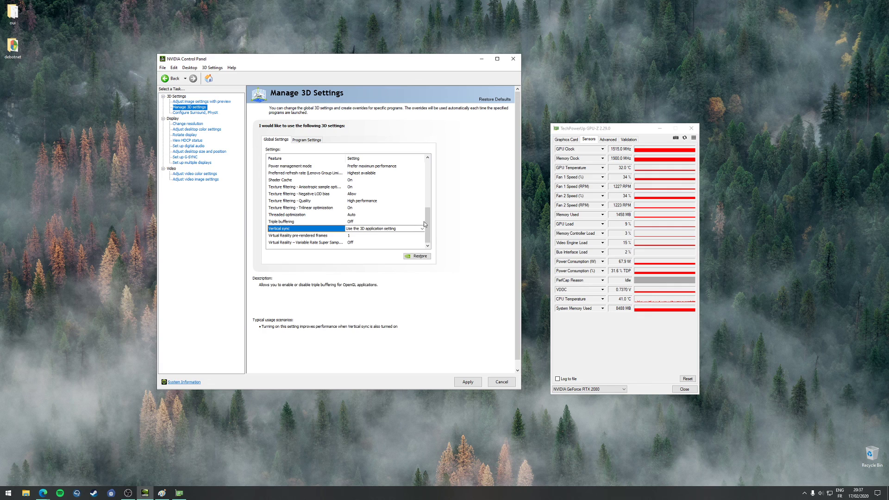
left_click(421, 229)
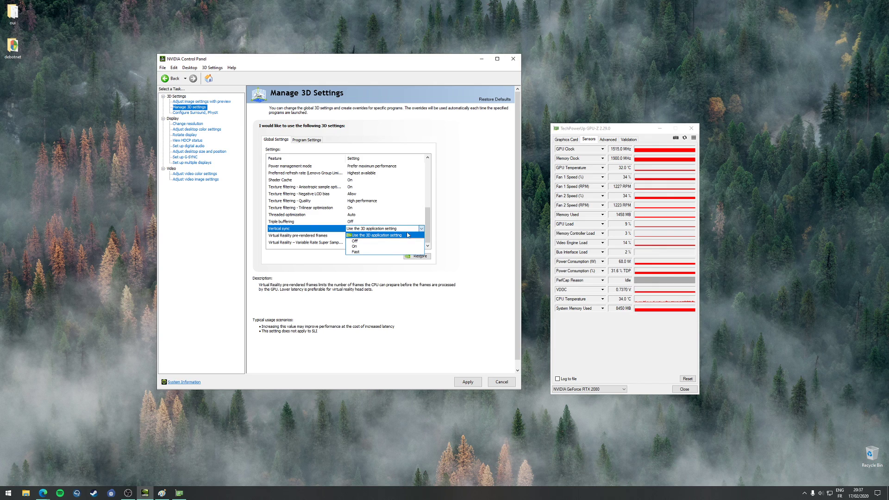
left_click(447, 235)
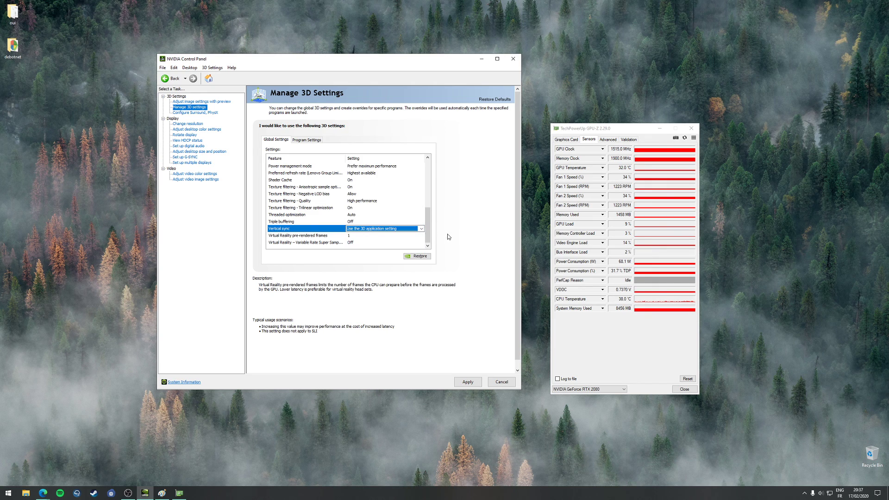
left_click(422, 229)
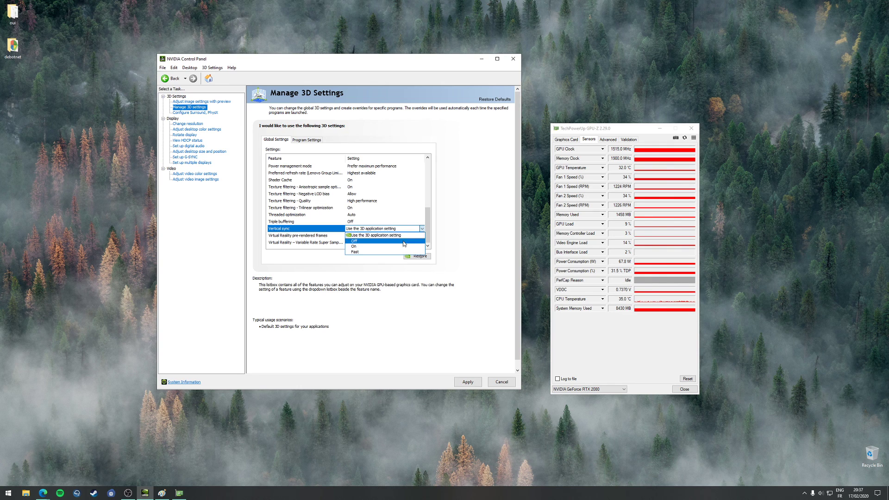
left_click(404, 239)
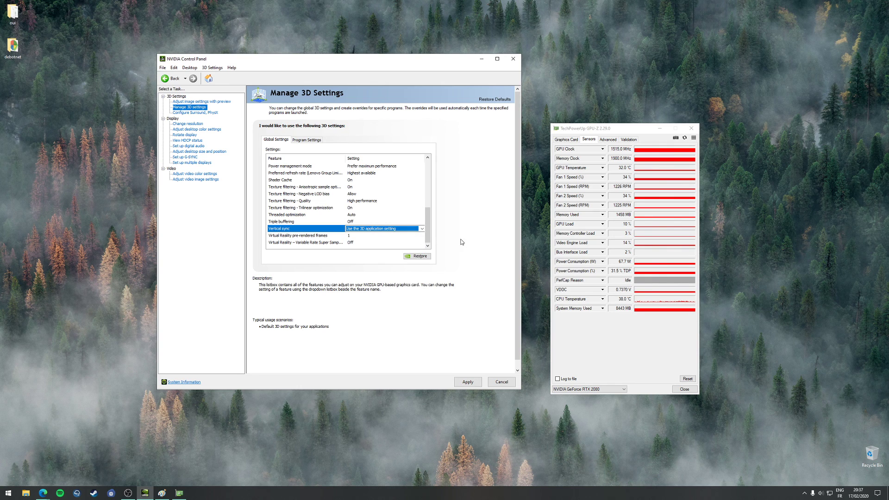
left_click(194, 158)
left_click(398, 198)
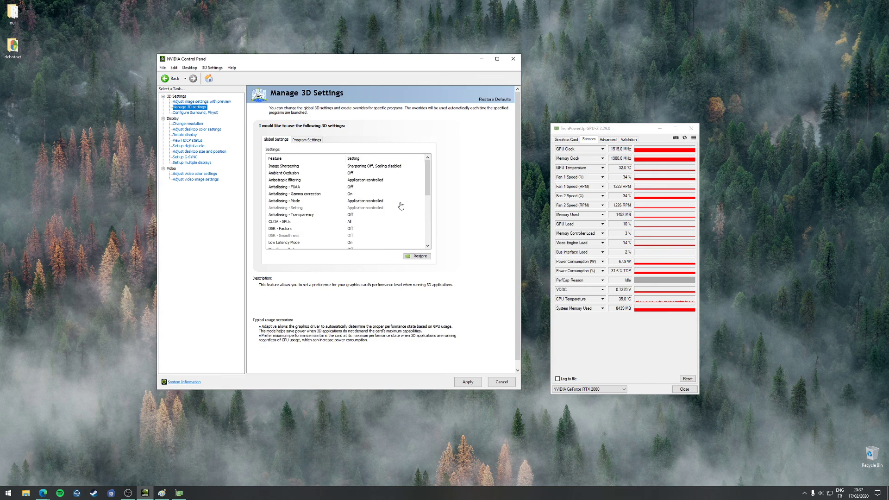
Set the global Vertical sync feature to Off.
scroll(405, 218, "down", 1)
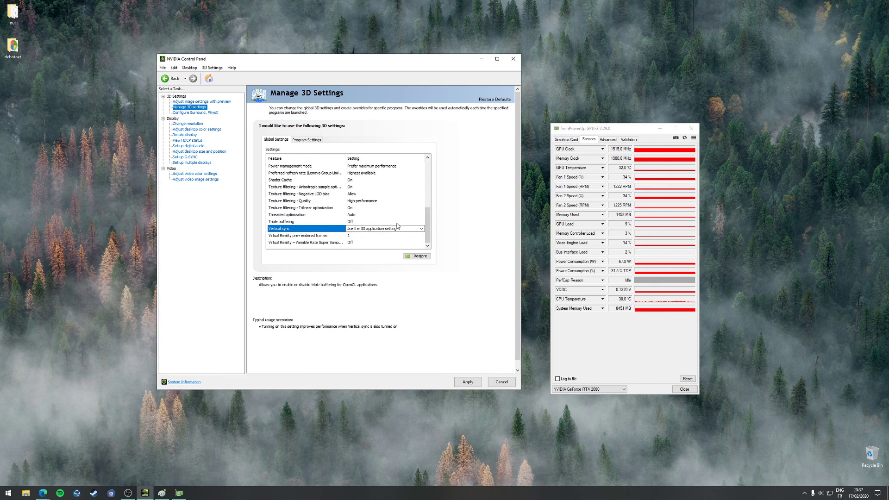
left_click(370, 231)
left_click(371, 242)
left_click_drag(426, 209, 429, 216)
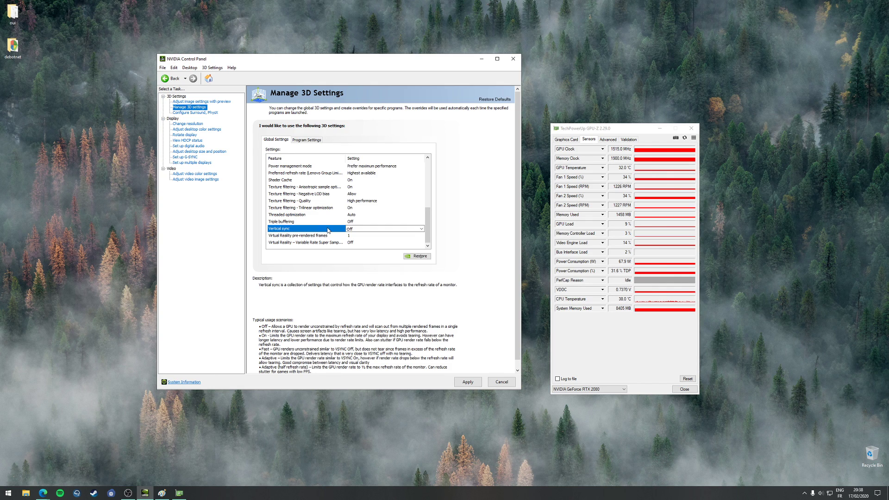
Look at the two Virtual Reality features, pre-rendered frames and Variable Rate Super Sampling, and open the Surround and PhysX configuration.
left_click(306, 240)
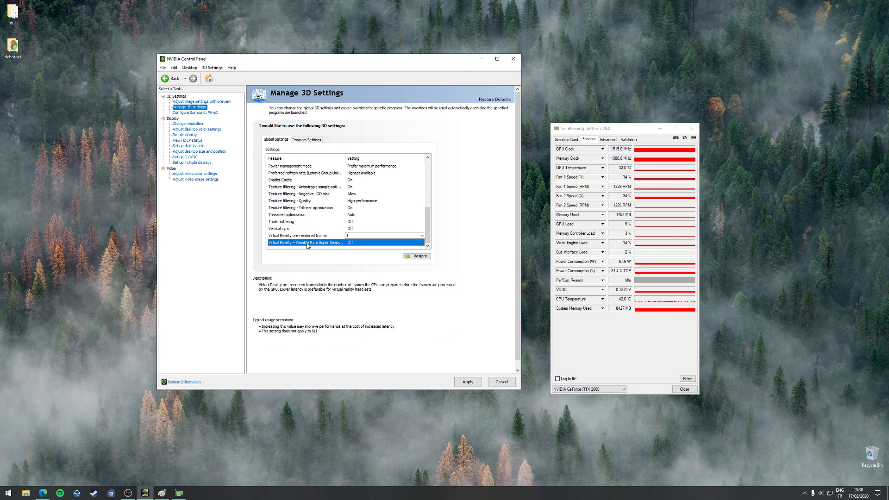
left_click(306, 237)
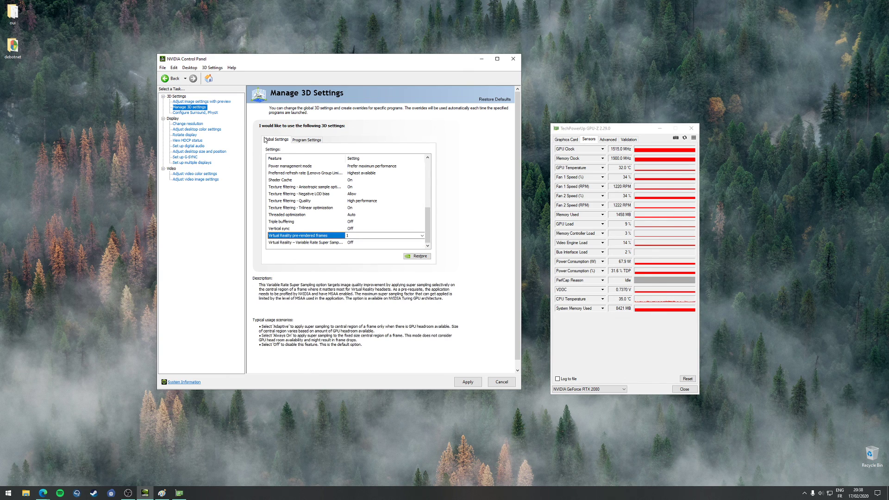
left_click(197, 114)
left_click(361, 236)
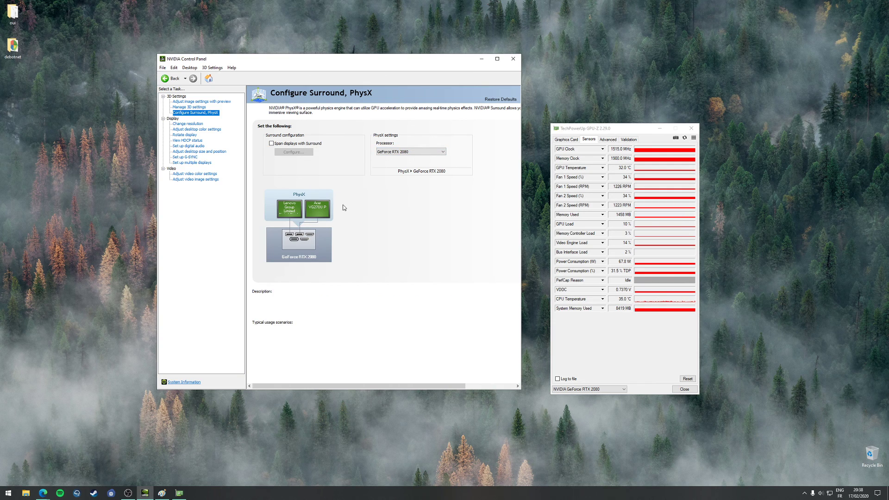
Check the choices for the PhysX processor, keeping GeForce RTX 2080.
left_click(411, 152)
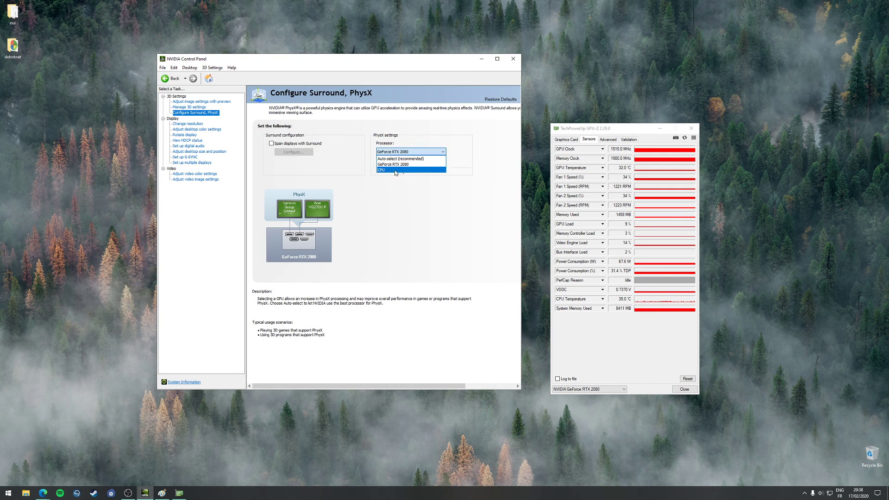
left_click(397, 165)
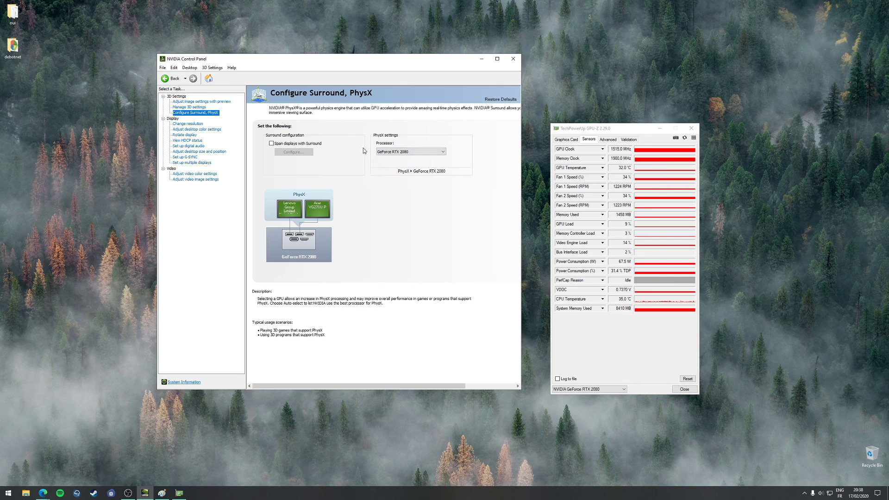
left_click(407, 152)
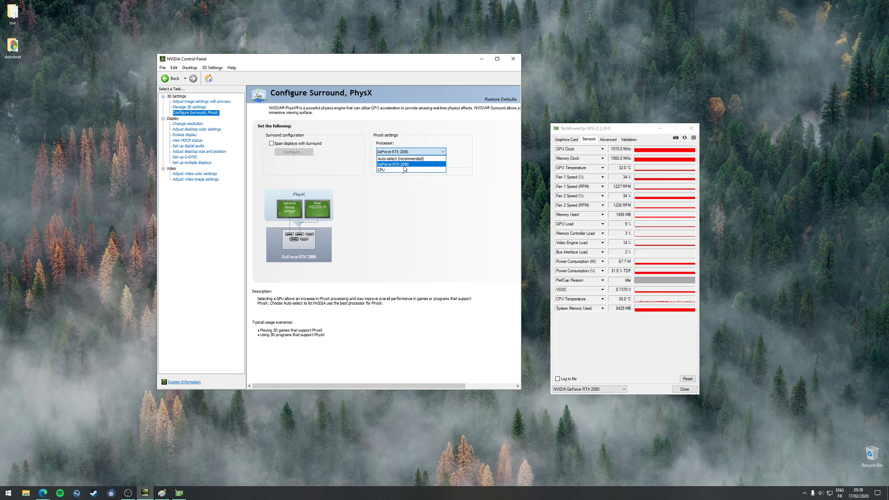
left_click(406, 165)
Switch the PhysX processor to CPU, return it to GeForce RTX 2080 and apply the settings.
left_click(422, 155)
left_click(386, 173)
left_click(402, 153)
left_click(402, 165)
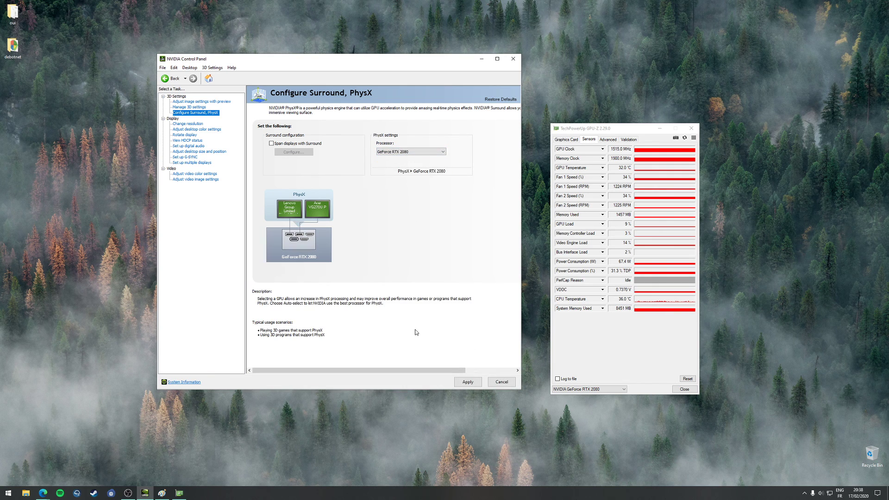
left_click(465, 382)
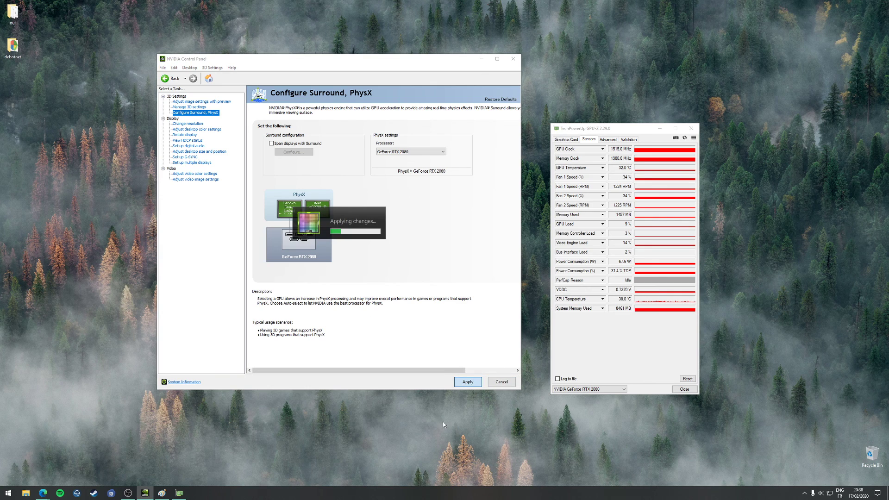